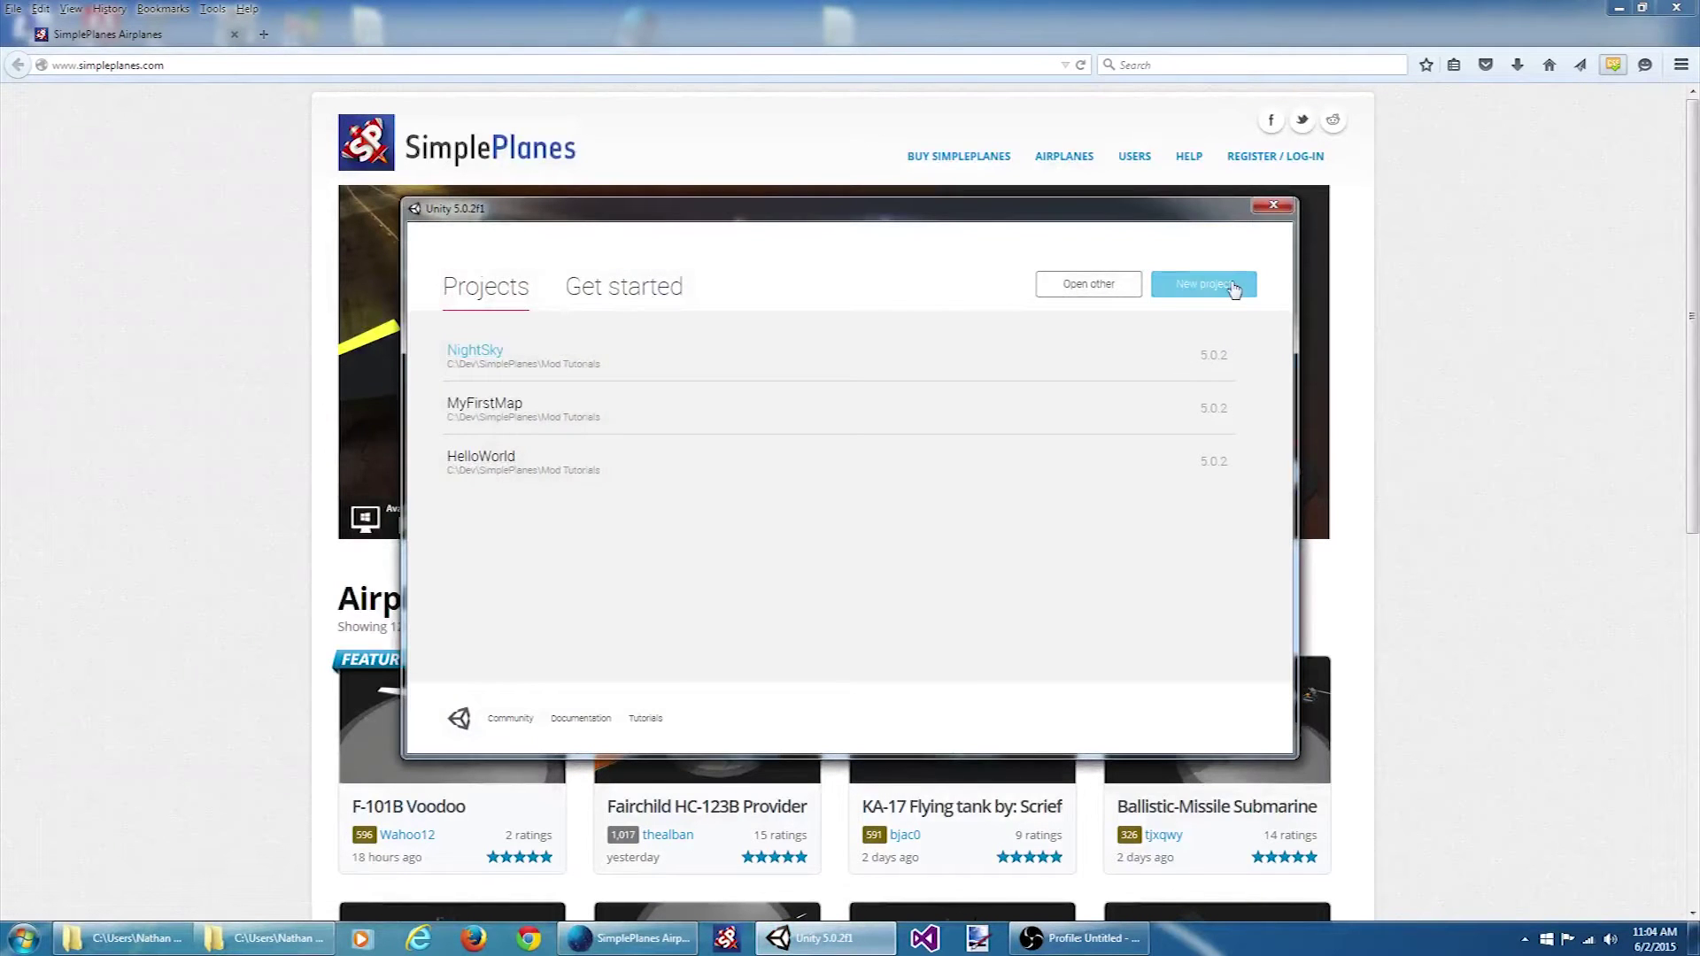
- Create a project called ModPartTutorial with the Visual Studio 2013 Tools asset package ticked
click(1233, 284)
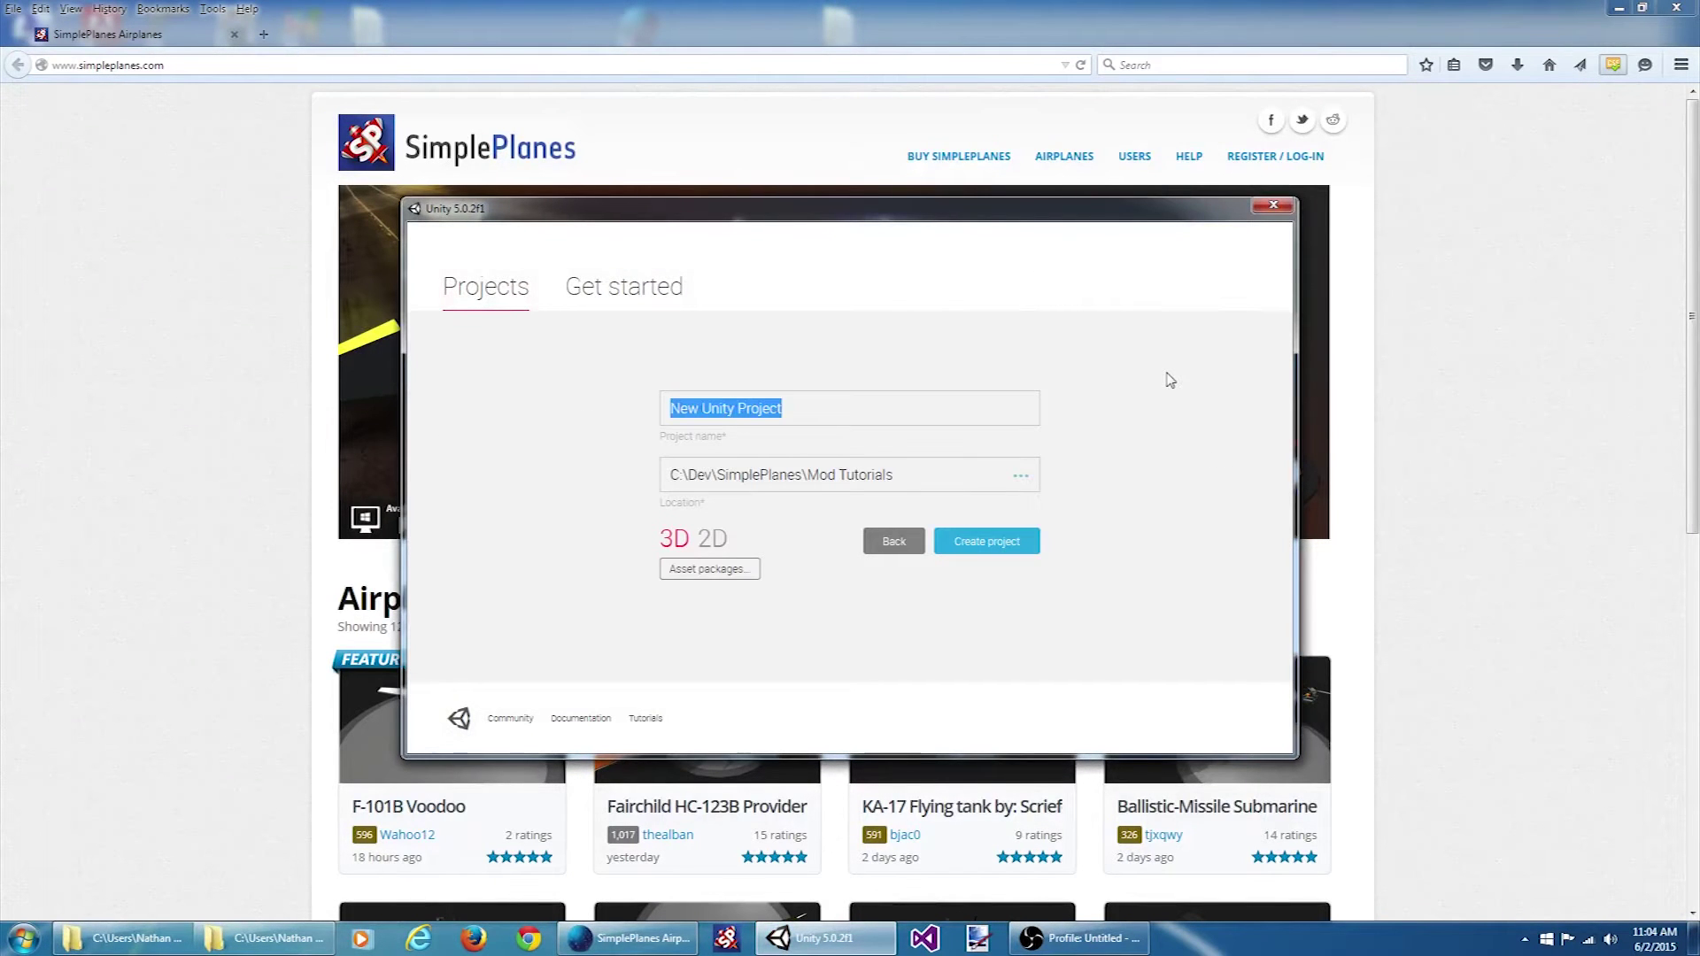
text(ModPartTuto)
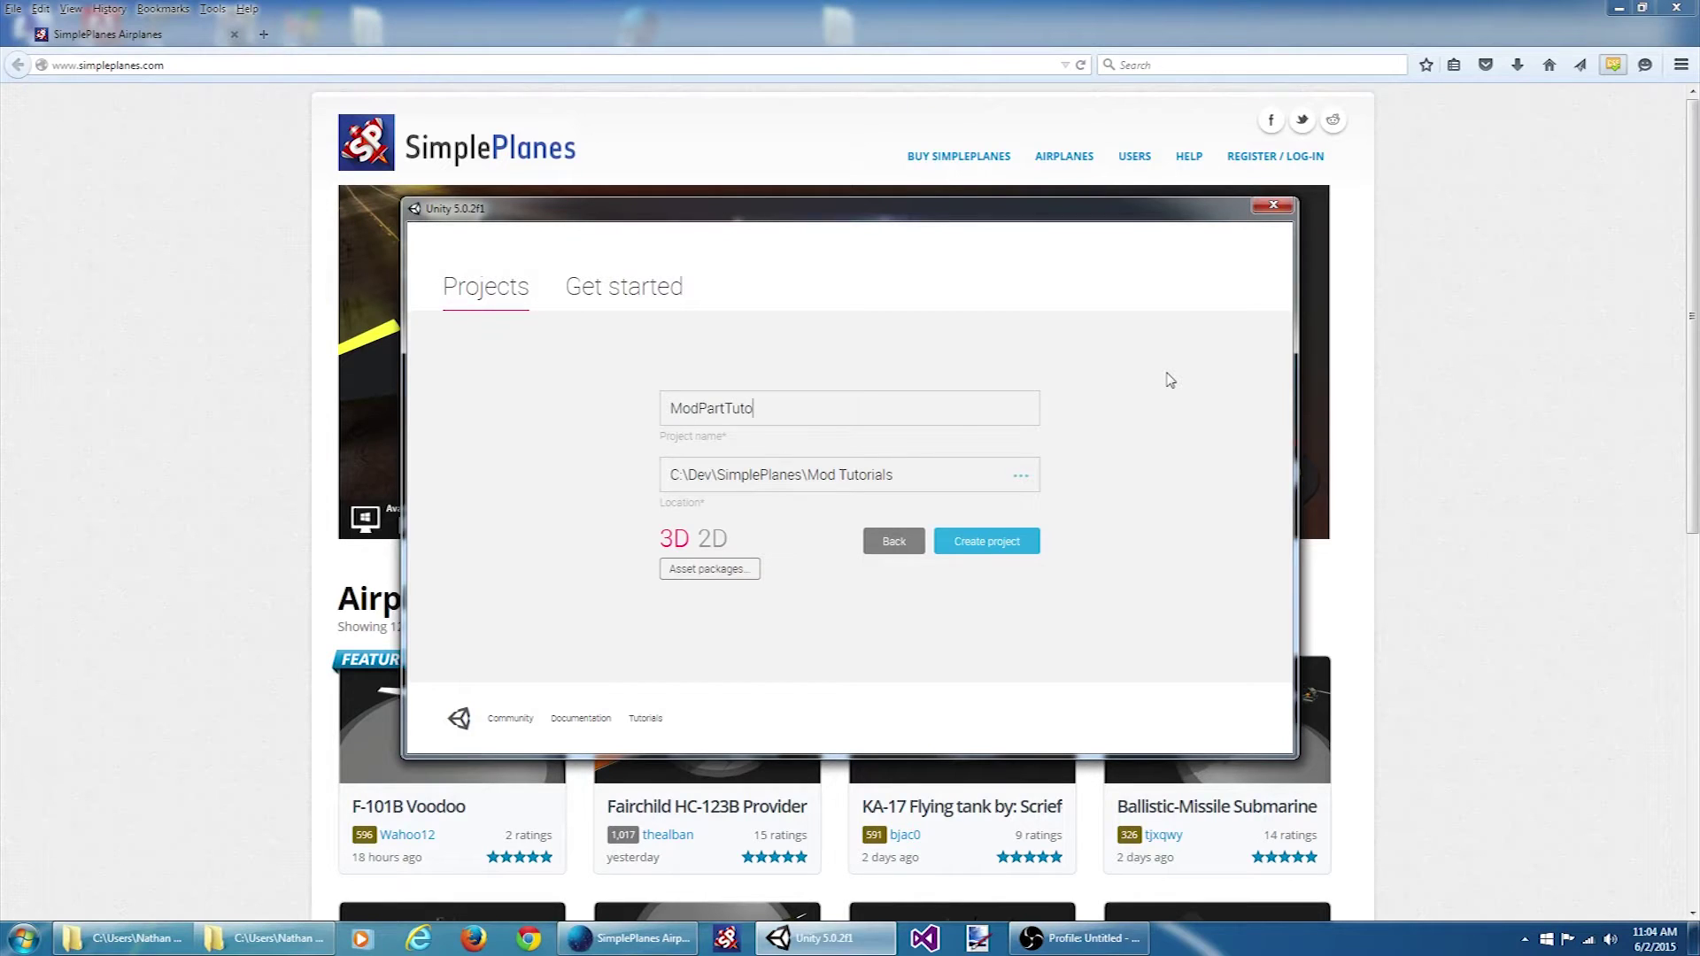
text(rial)
click(692, 575)
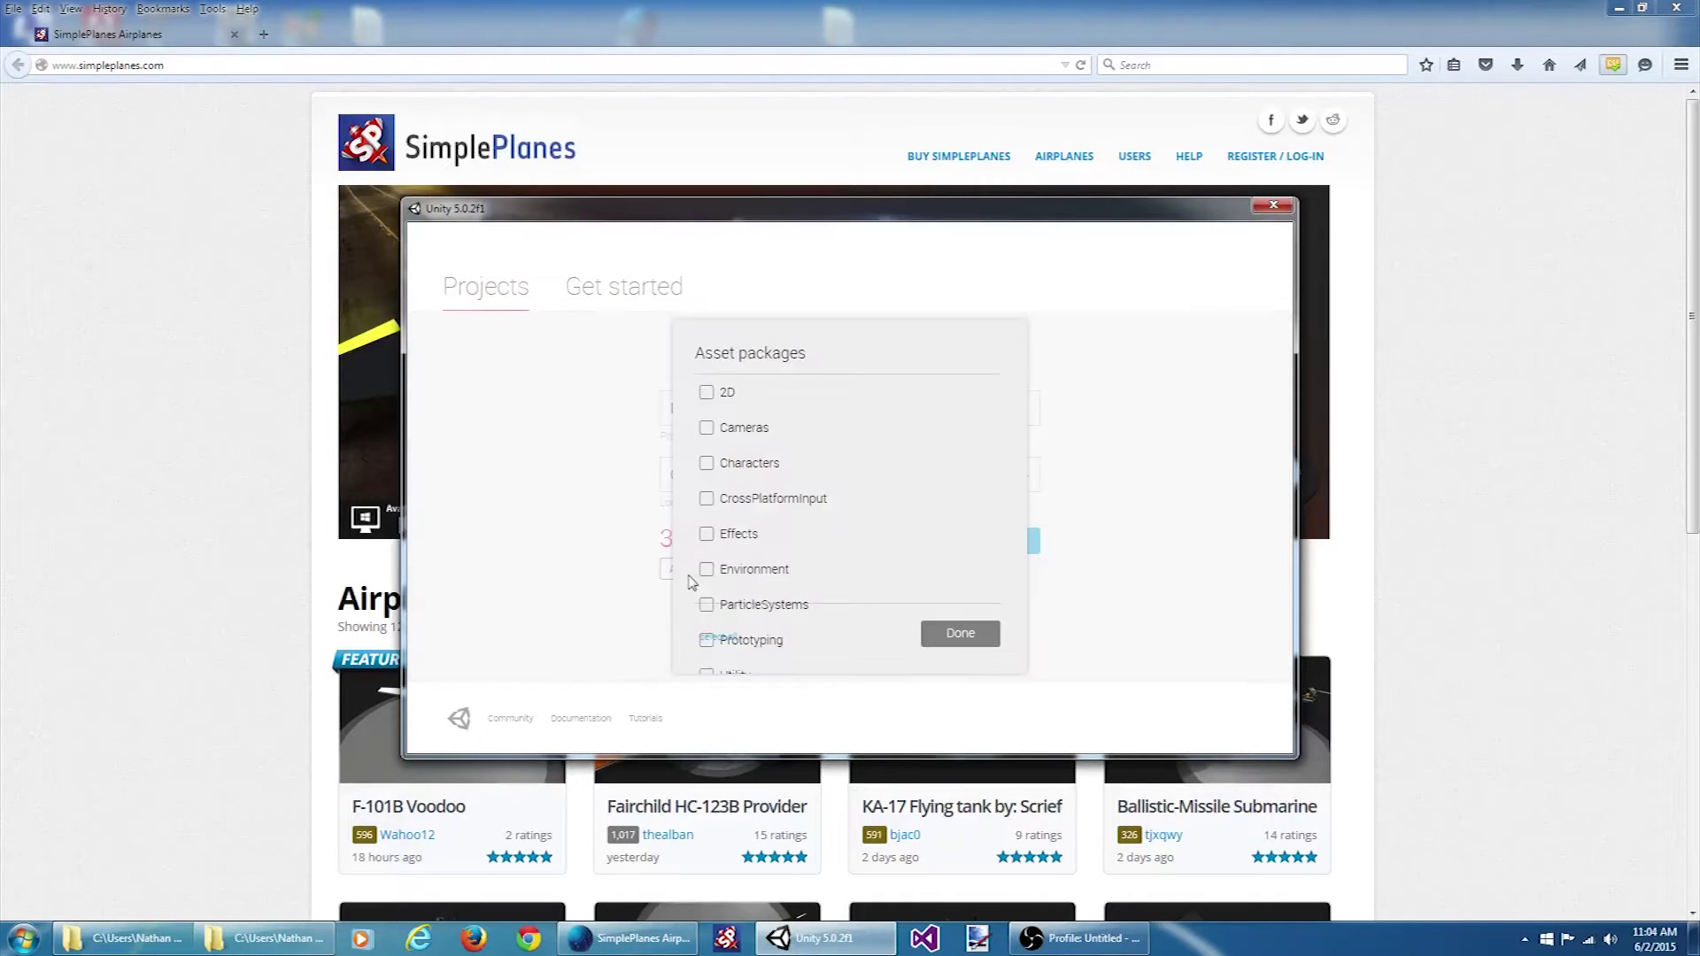
scroll(734, 571, down, 5)
click(707, 551)
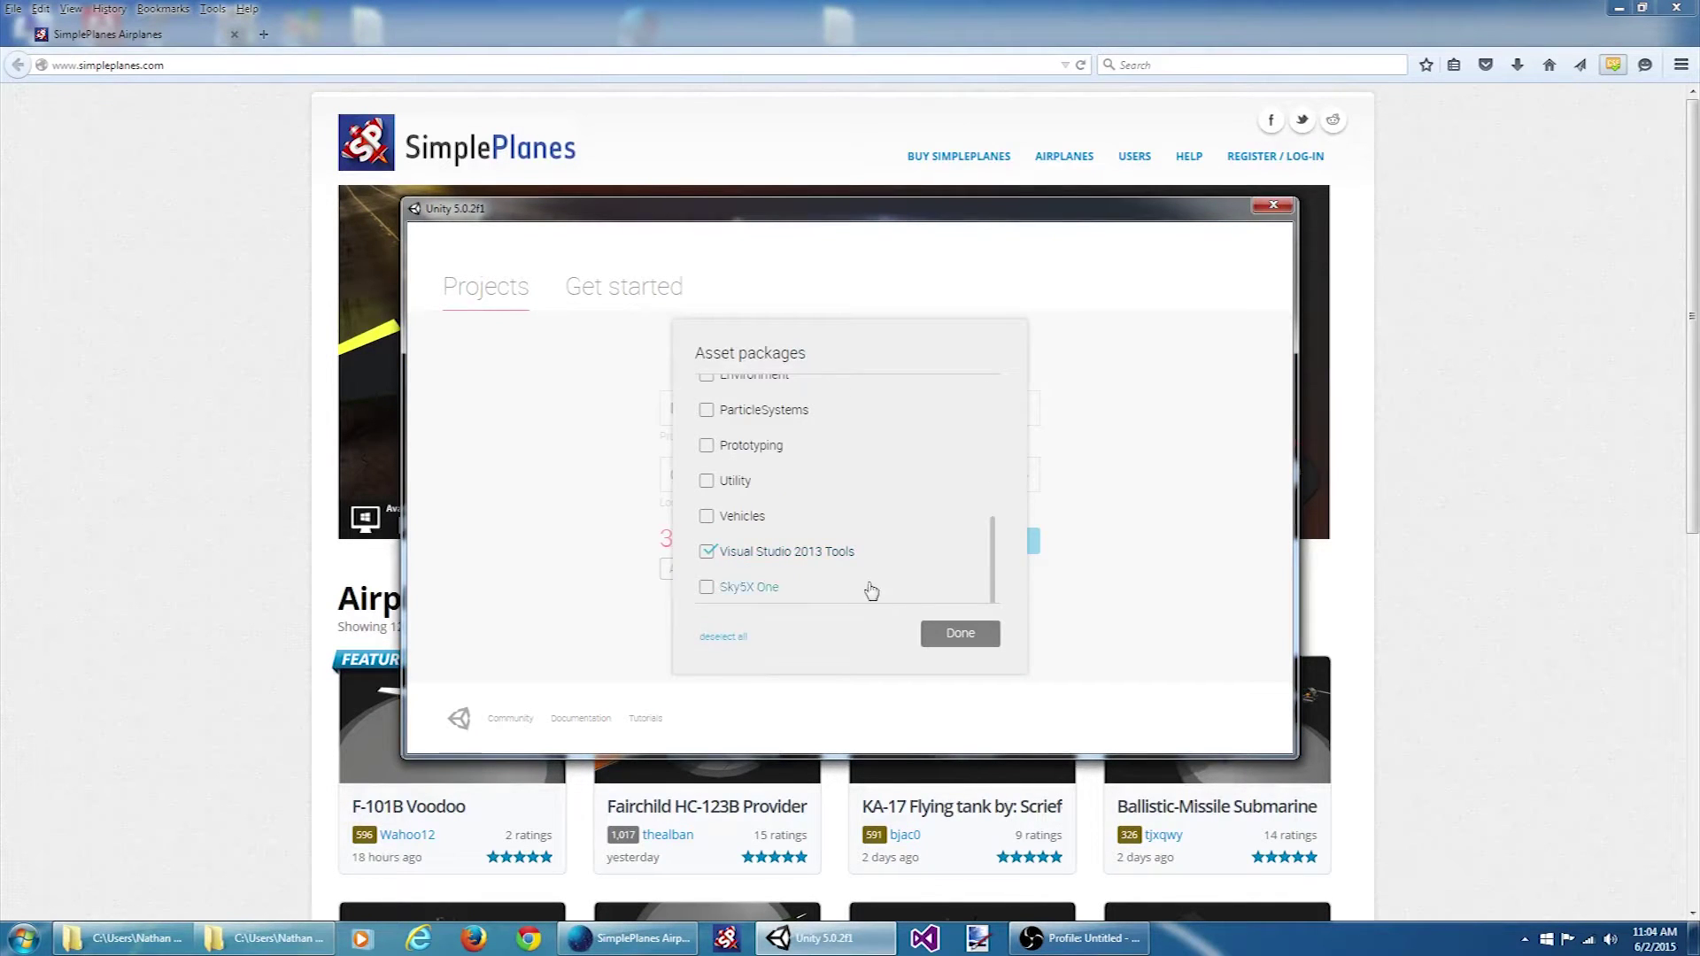
click(959, 633)
click(982, 541)
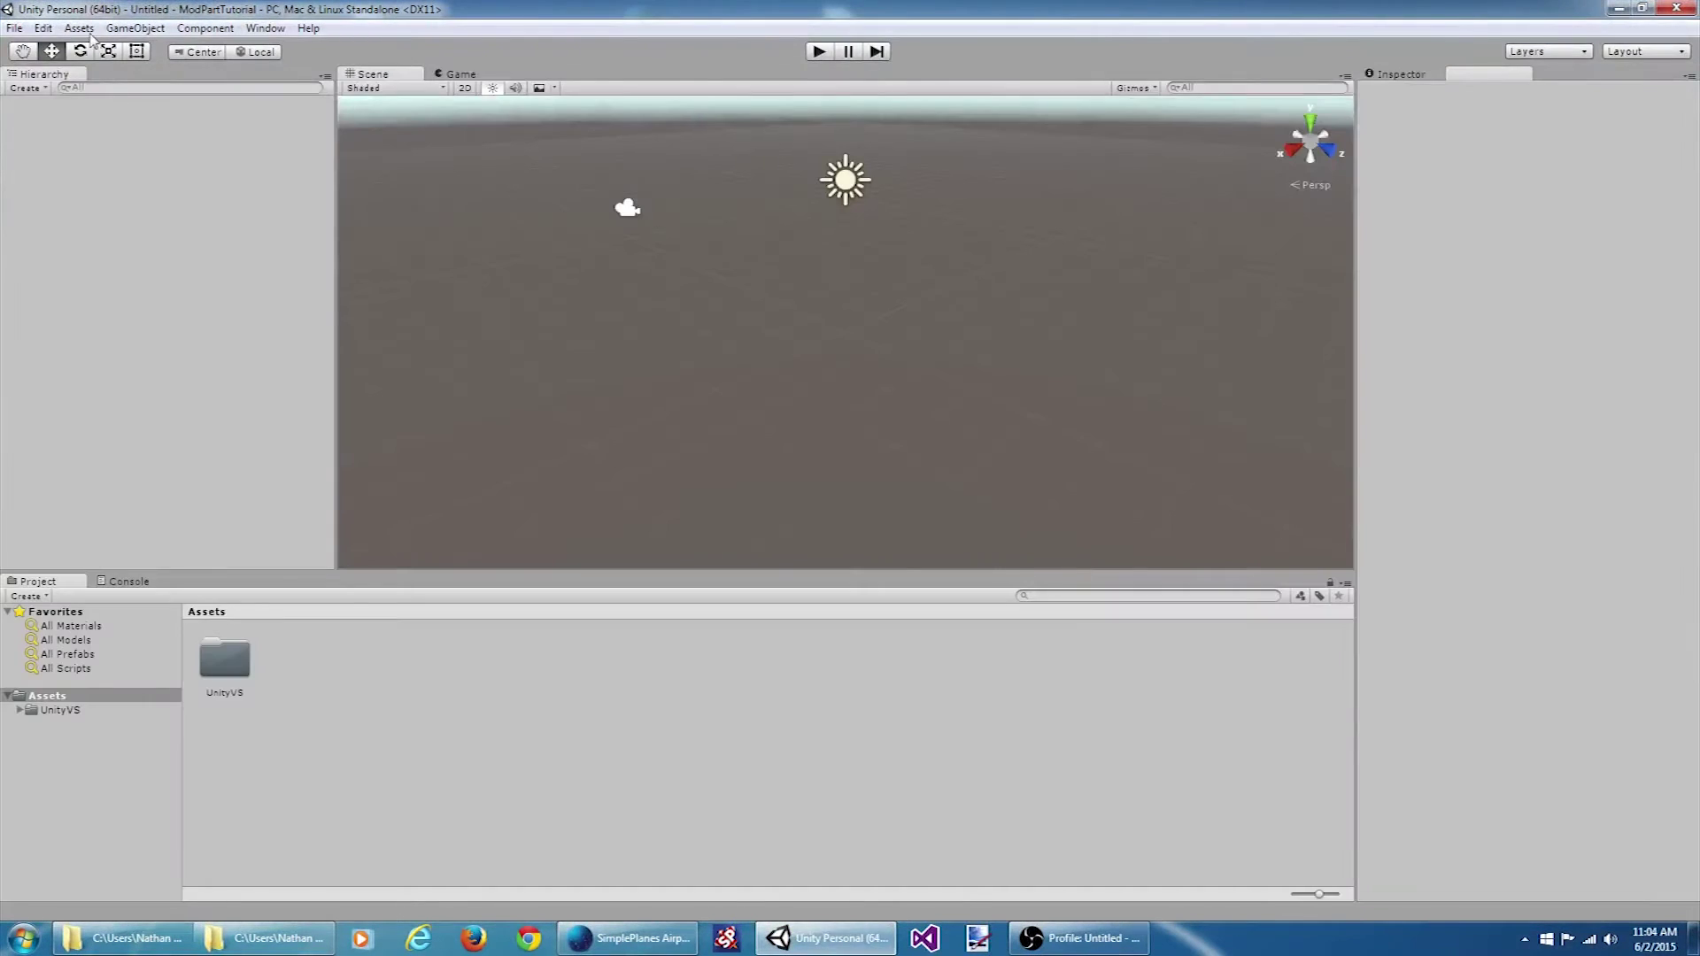
- Import all files of the custom package SimplePlanes_ModTools.unitypackage from the Mod Tutorials folder
click(79, 28)
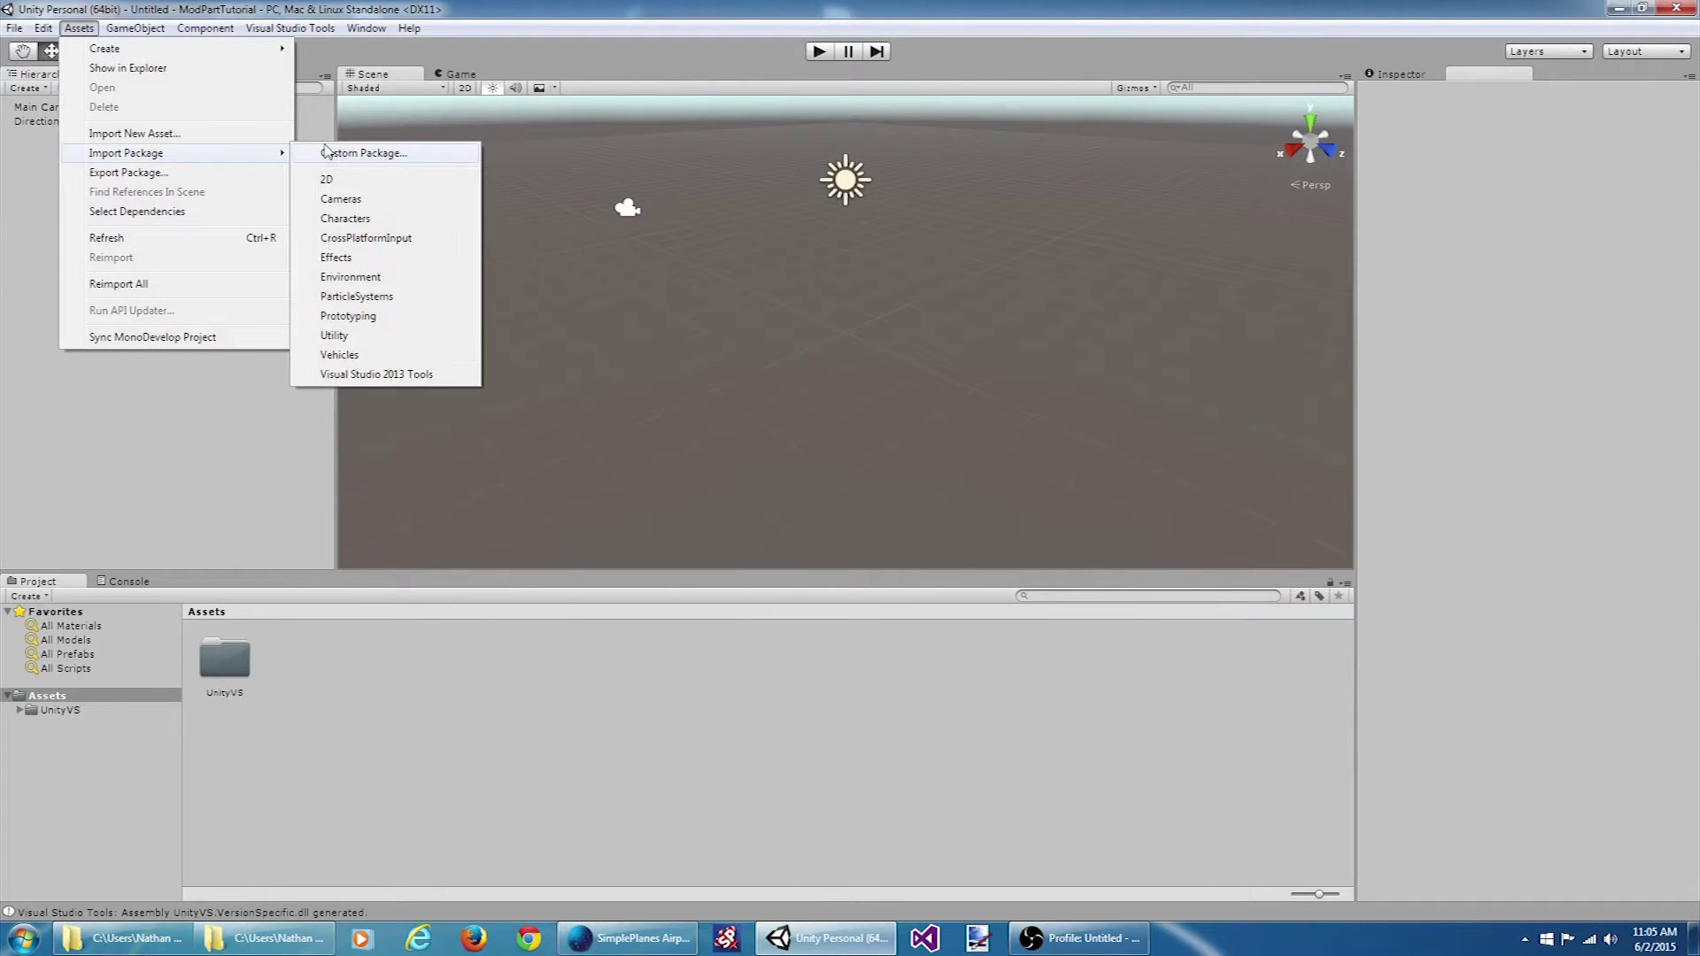
click(324, 153)
click(98, 172)
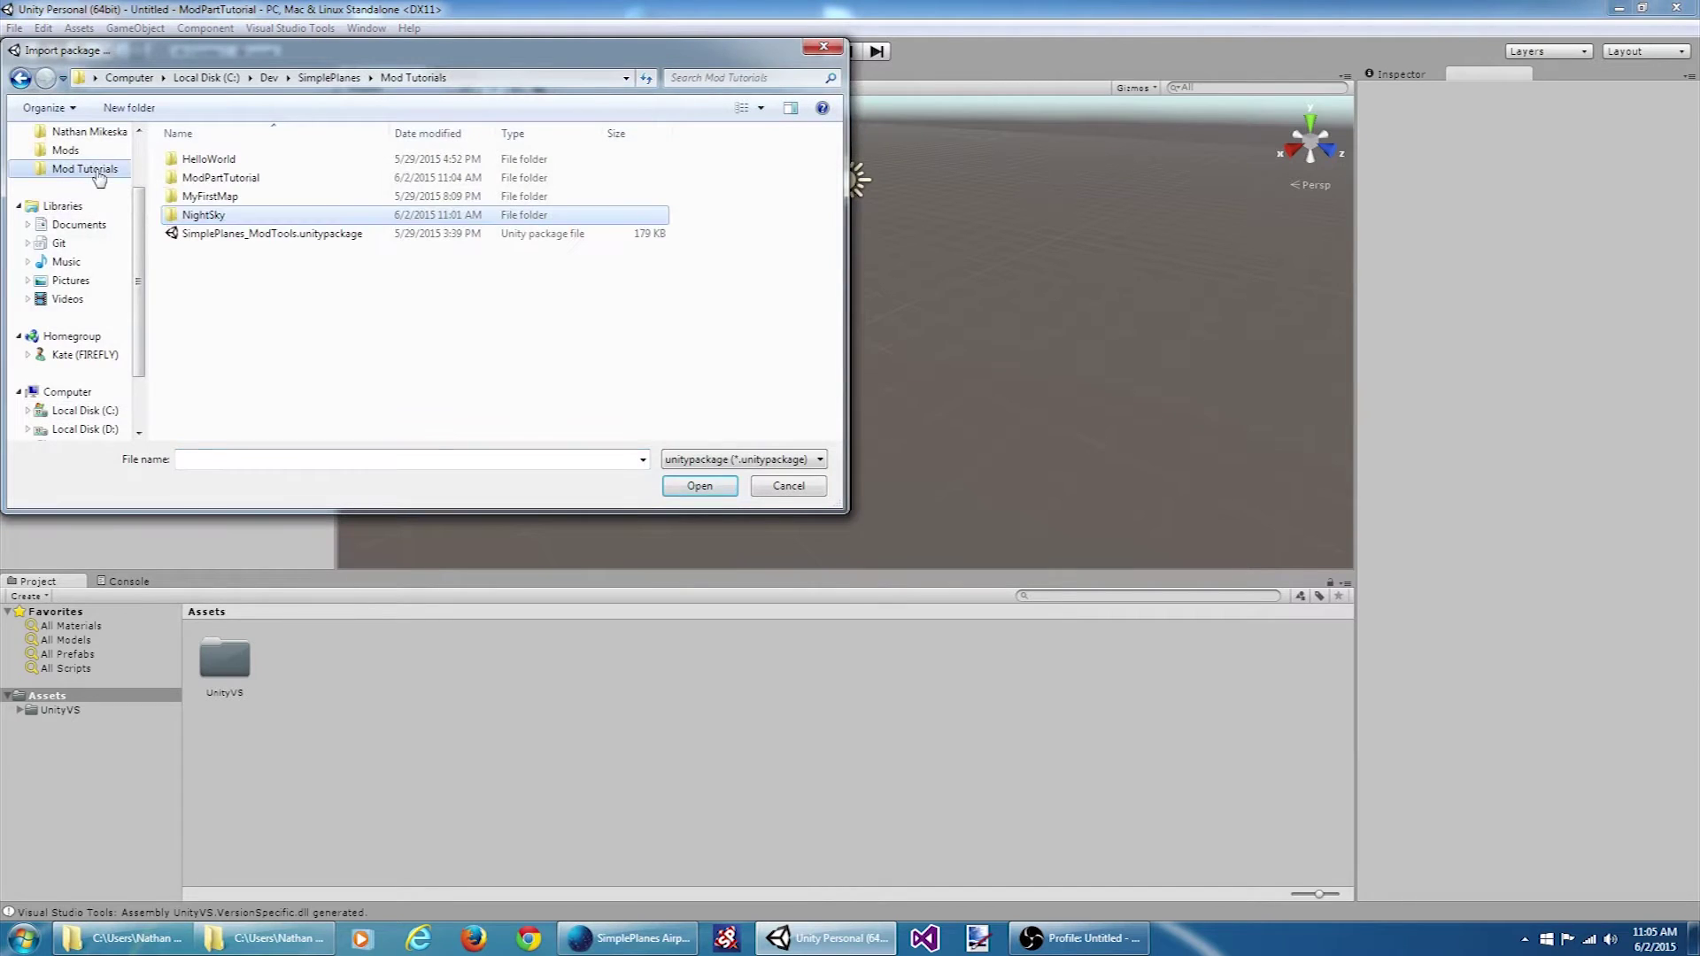
double_click(266, 233)
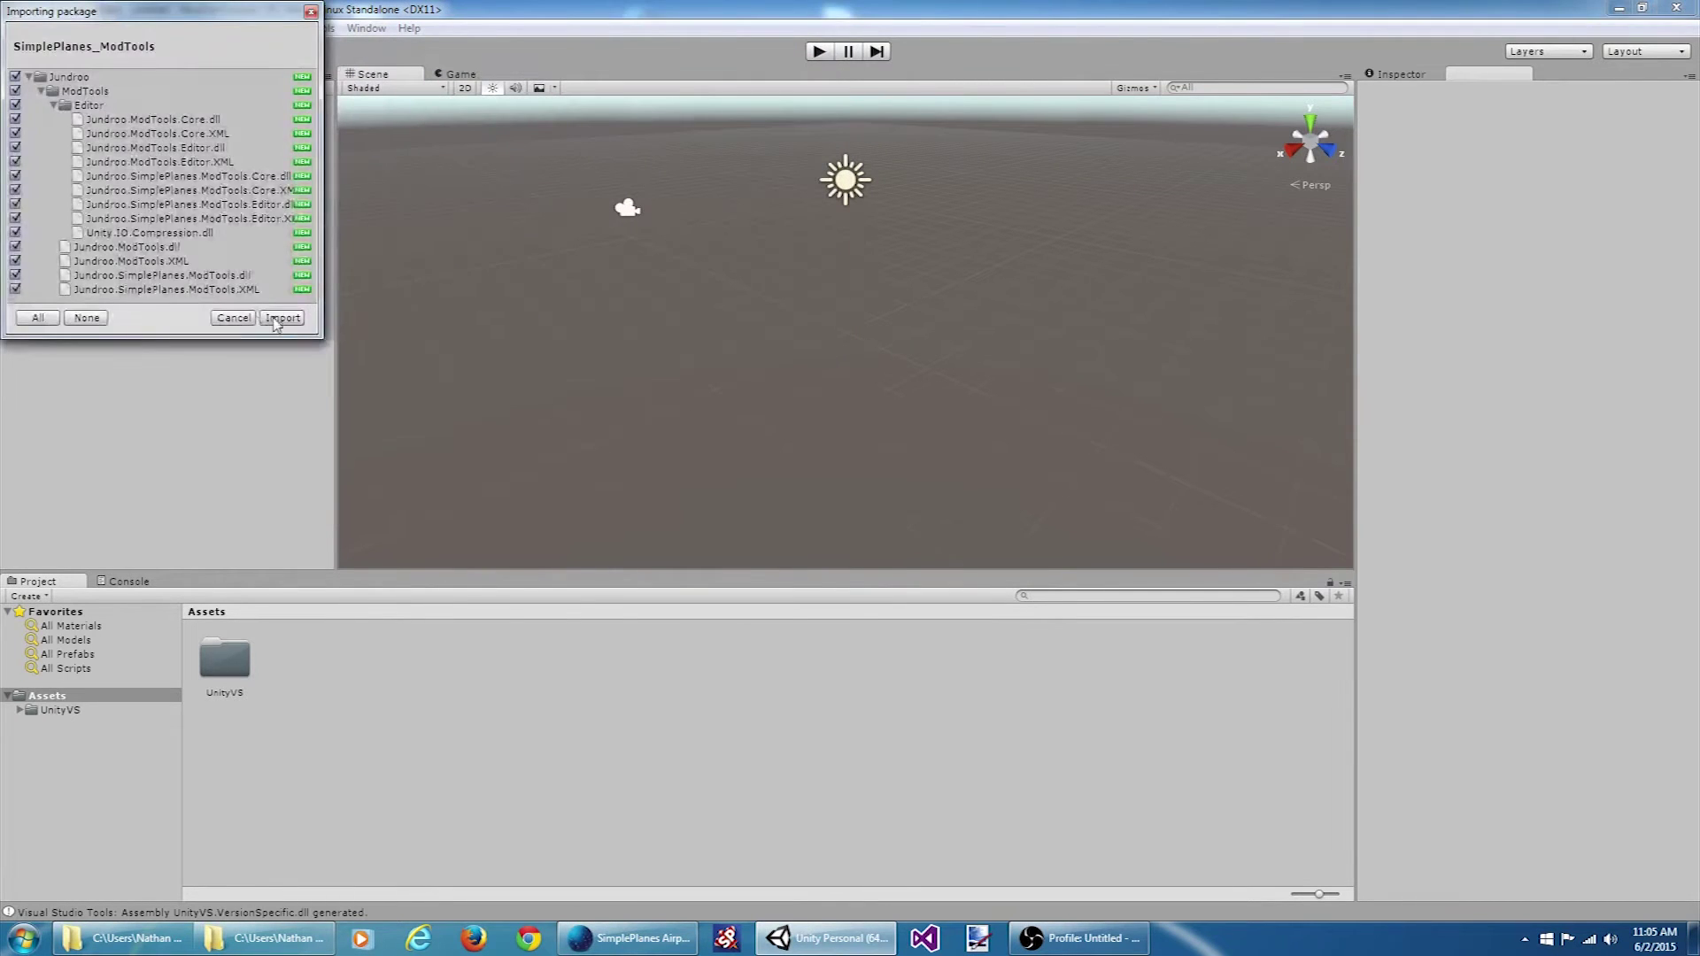
click(276, 320)
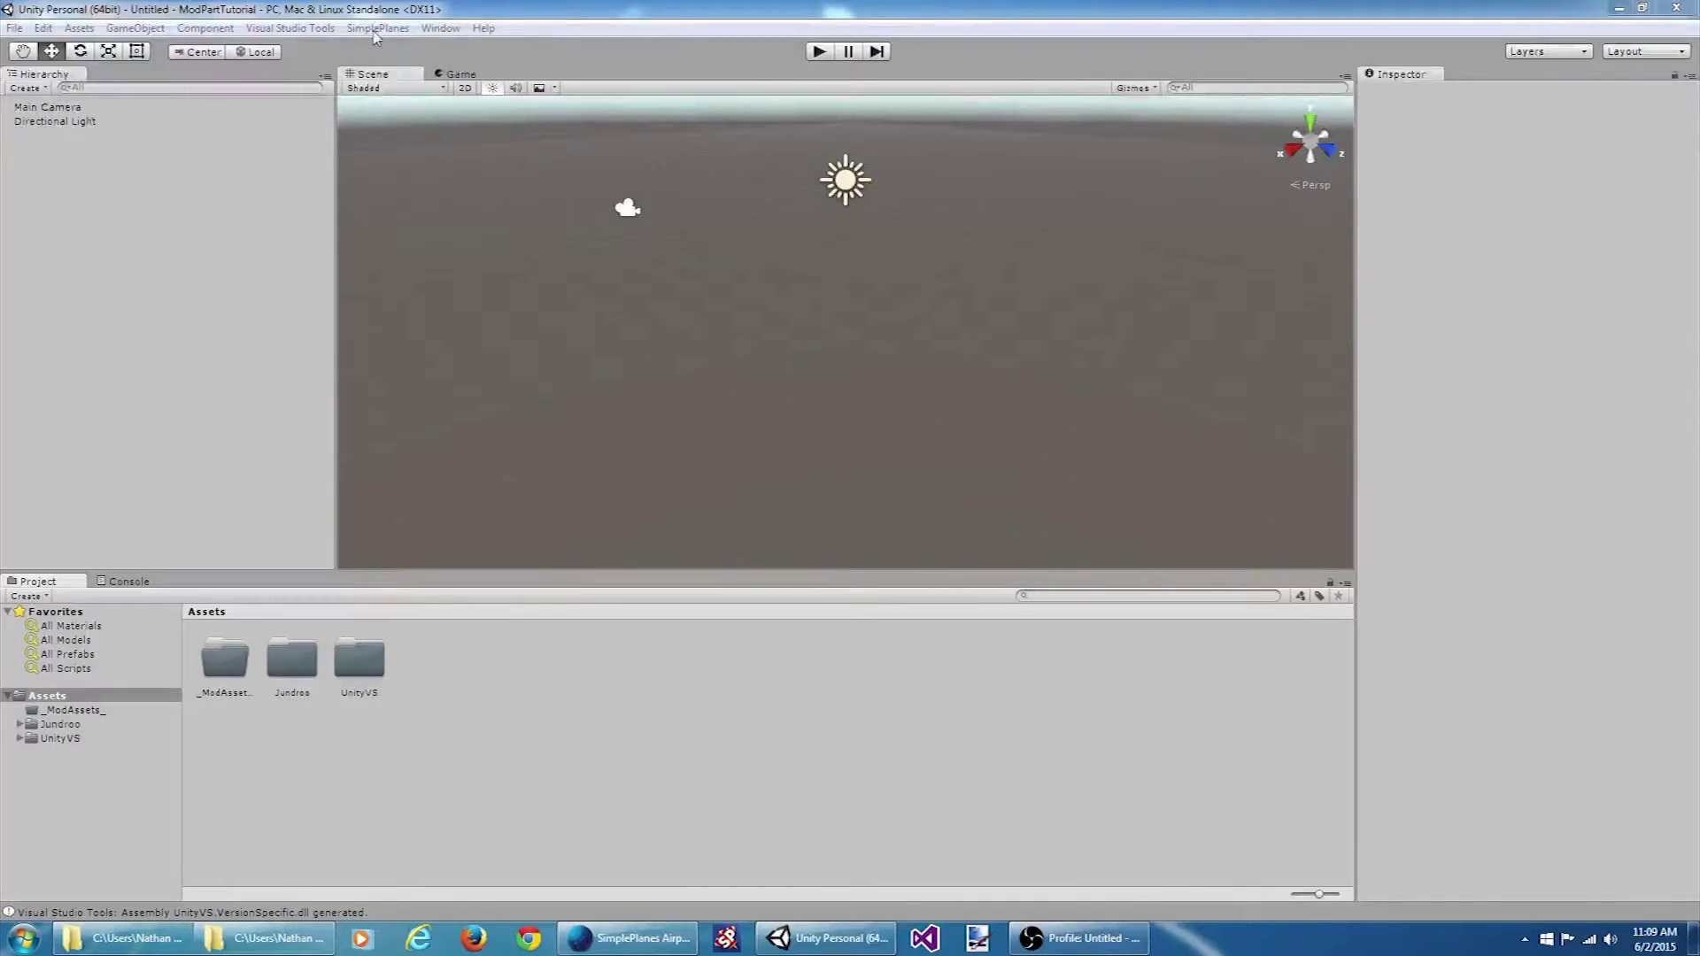
- Open the SimplePlanes Mod Builder window and dock it beside the Inspector
click(377, 29)
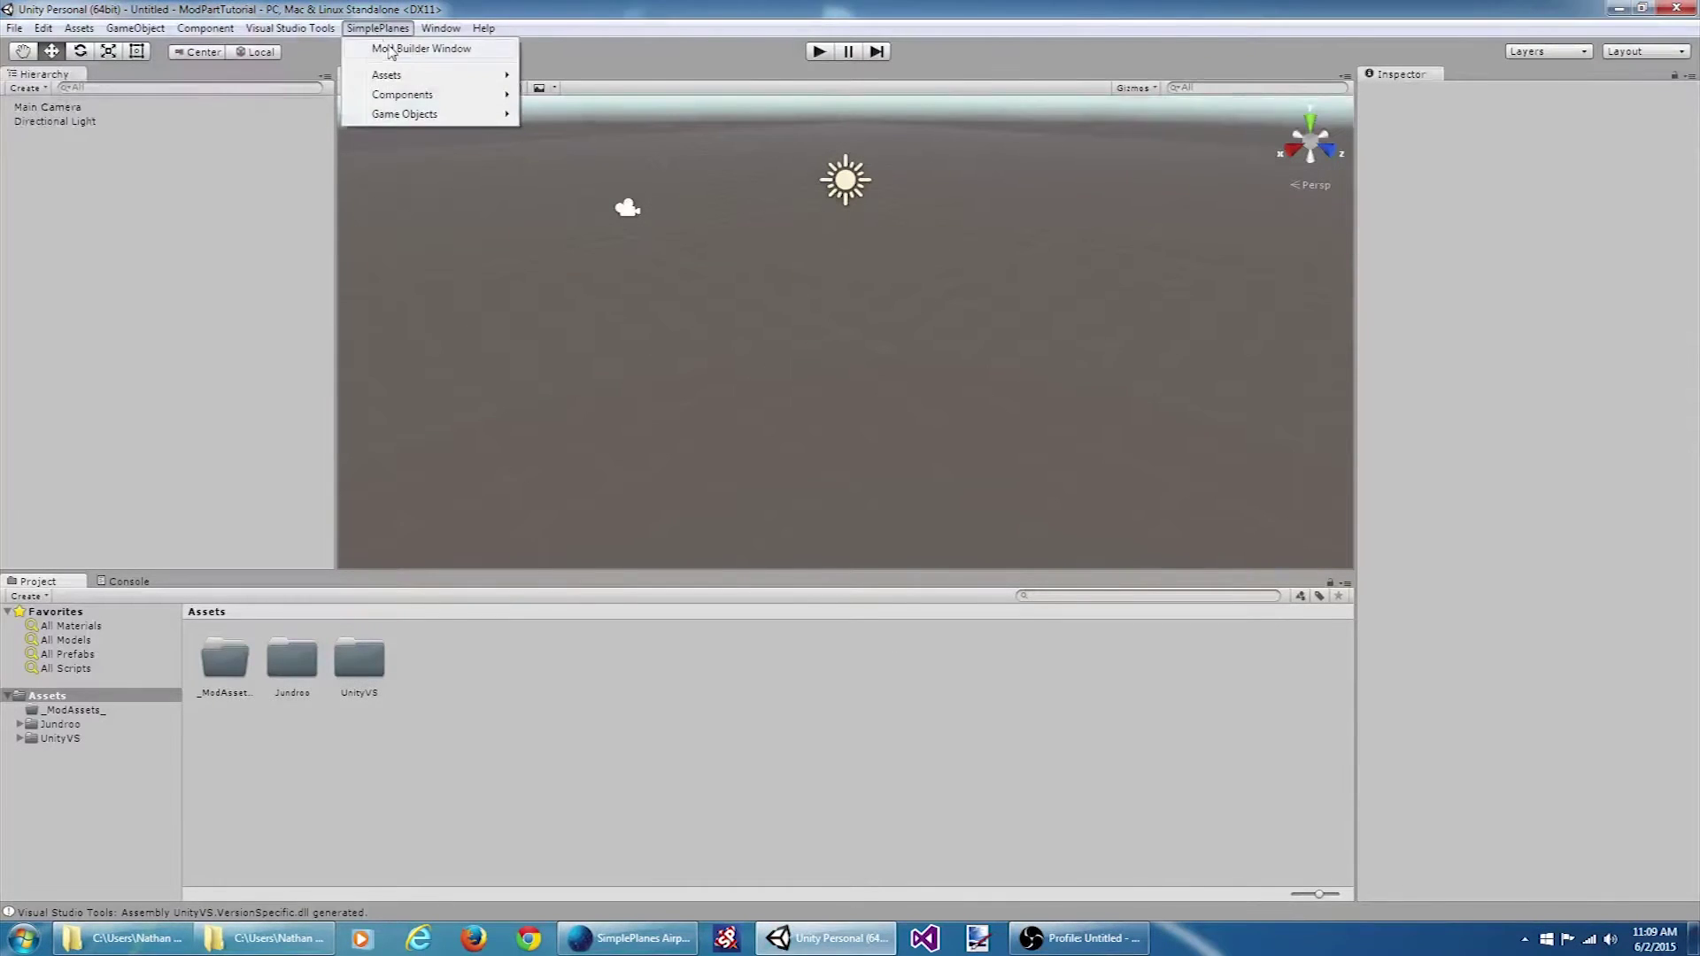
click(390, 50)
drag(60, 16, 1488, 90)
- Enter 'Mod Part Tutorial' as the mod name, fill in the author, and start creating the mod
click(1495, 90)
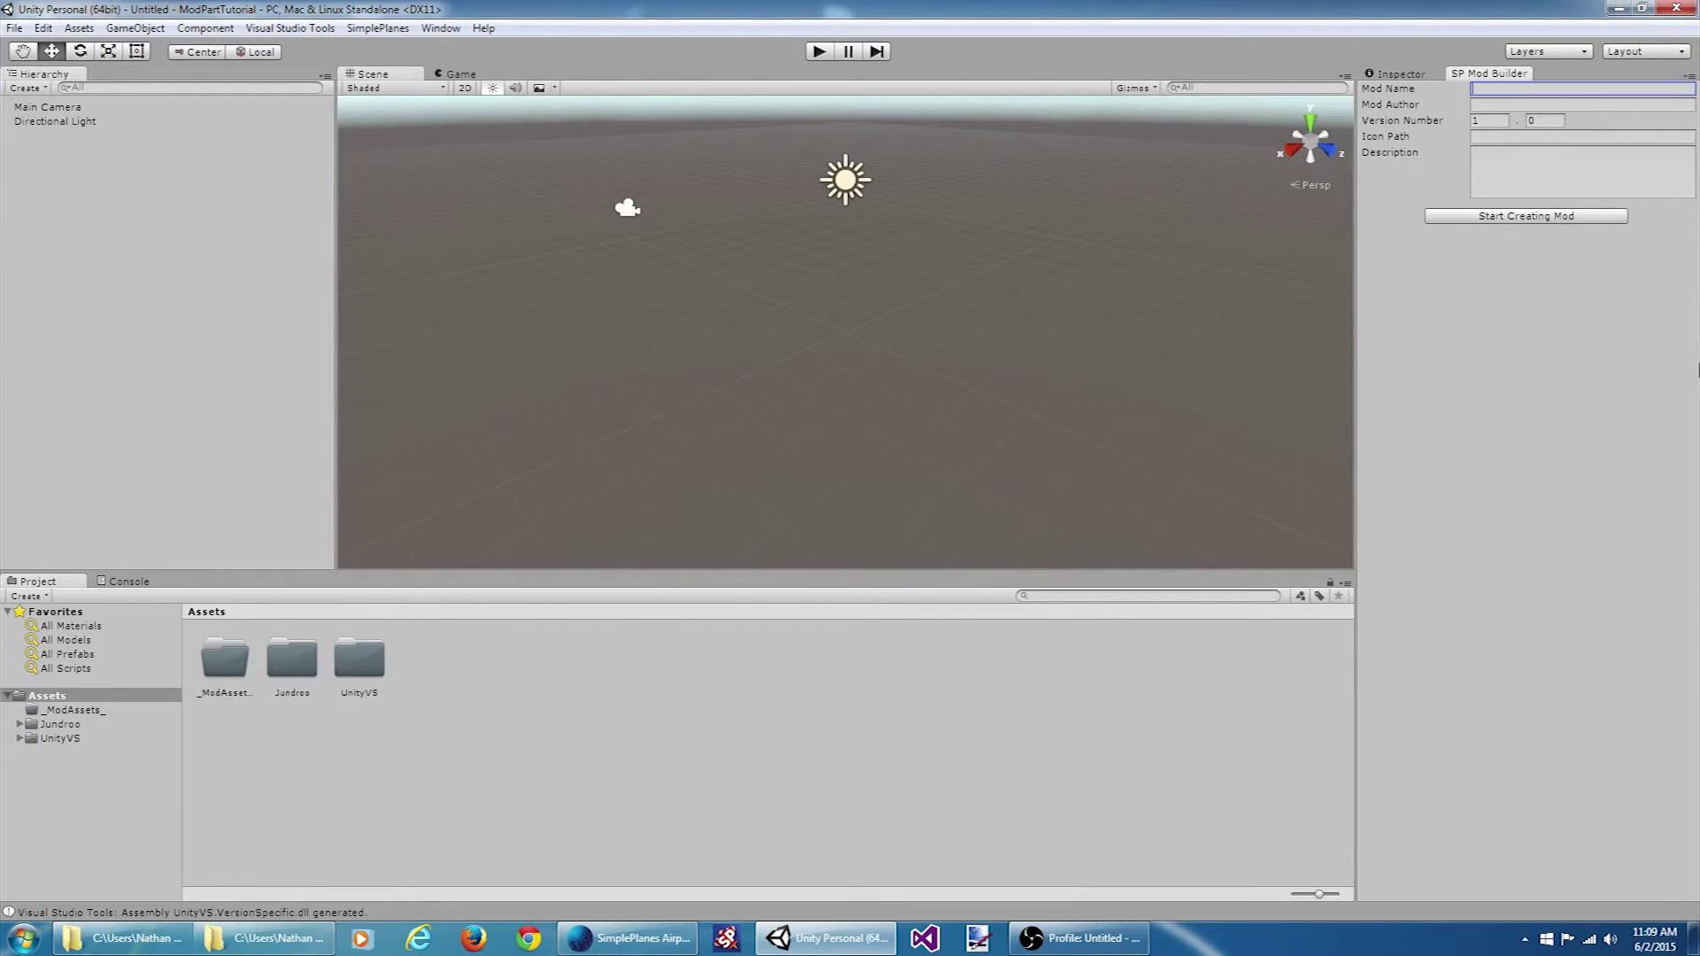
text(Mod Part Tutorial)
key(Tab)
text(Nathan)
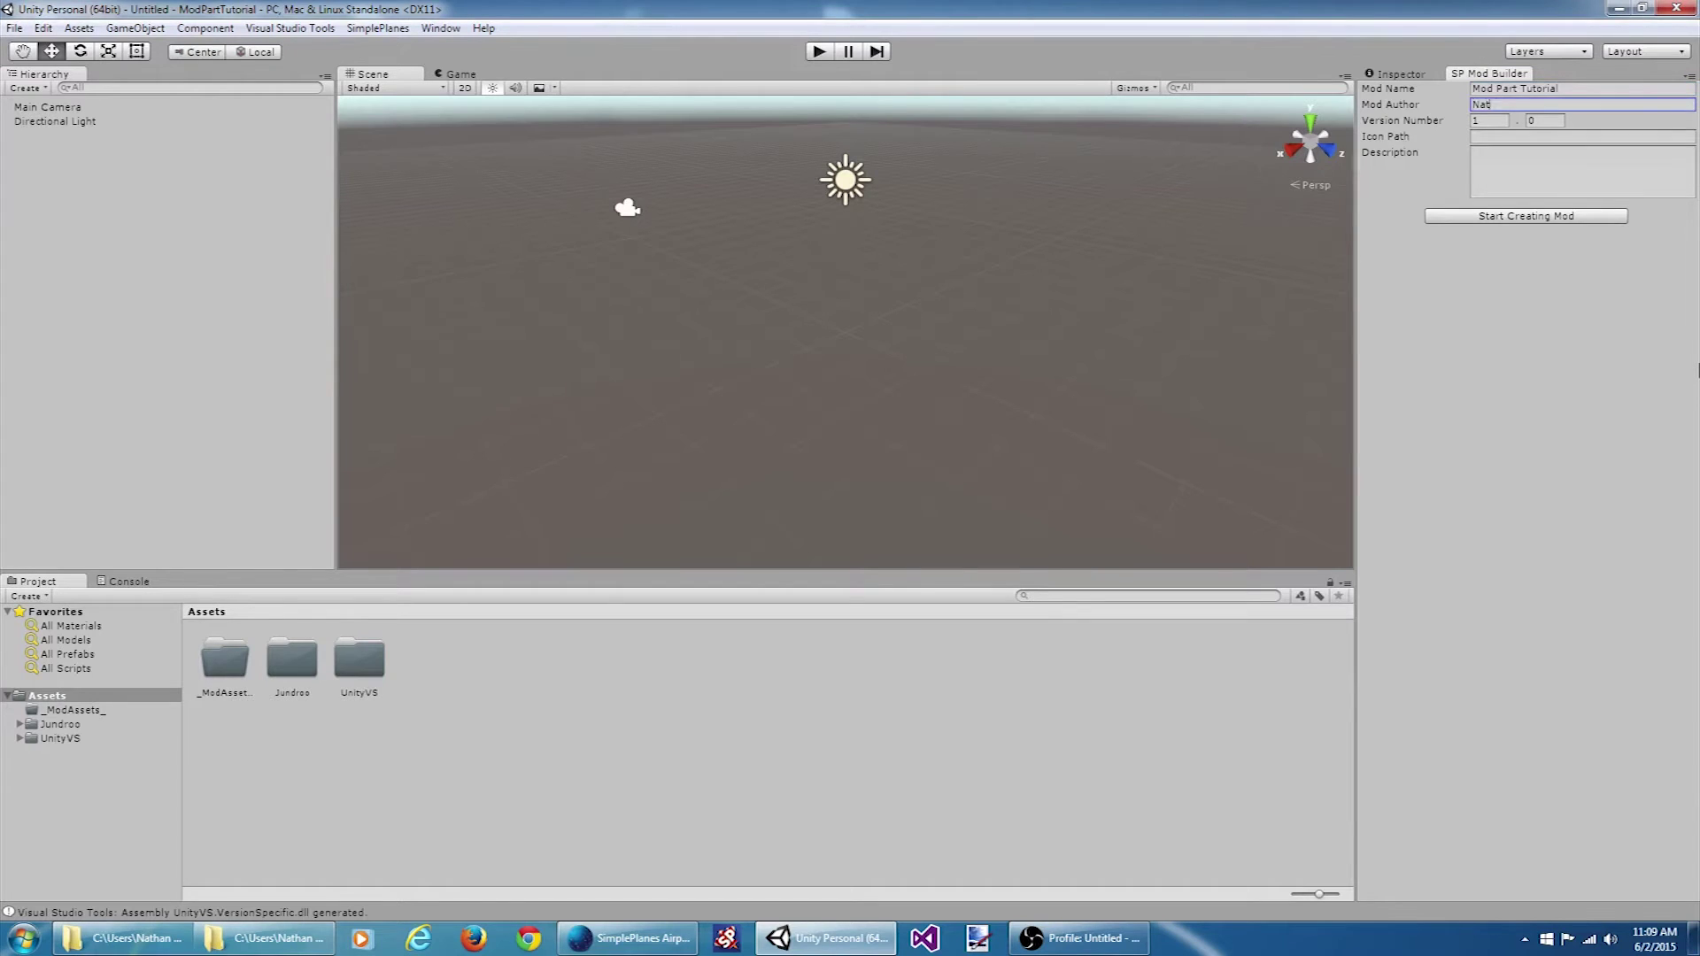
click(1496, 220)
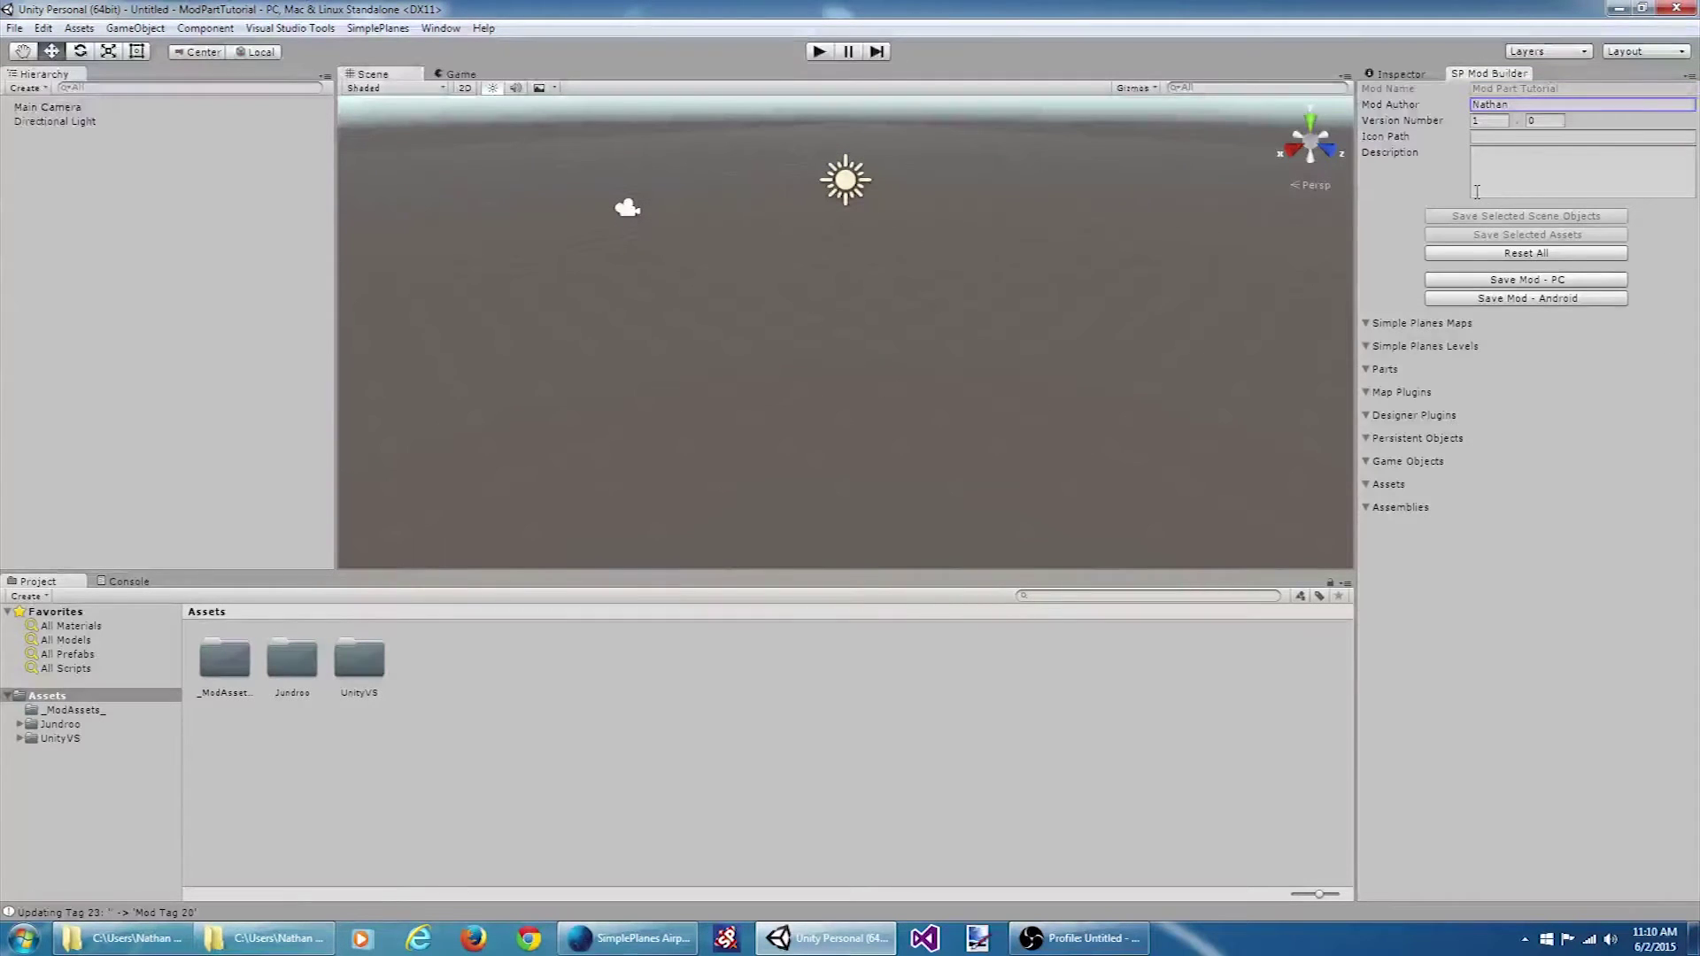
- Add a new SimplePlanes Part game object to the scene
click(377, 28)
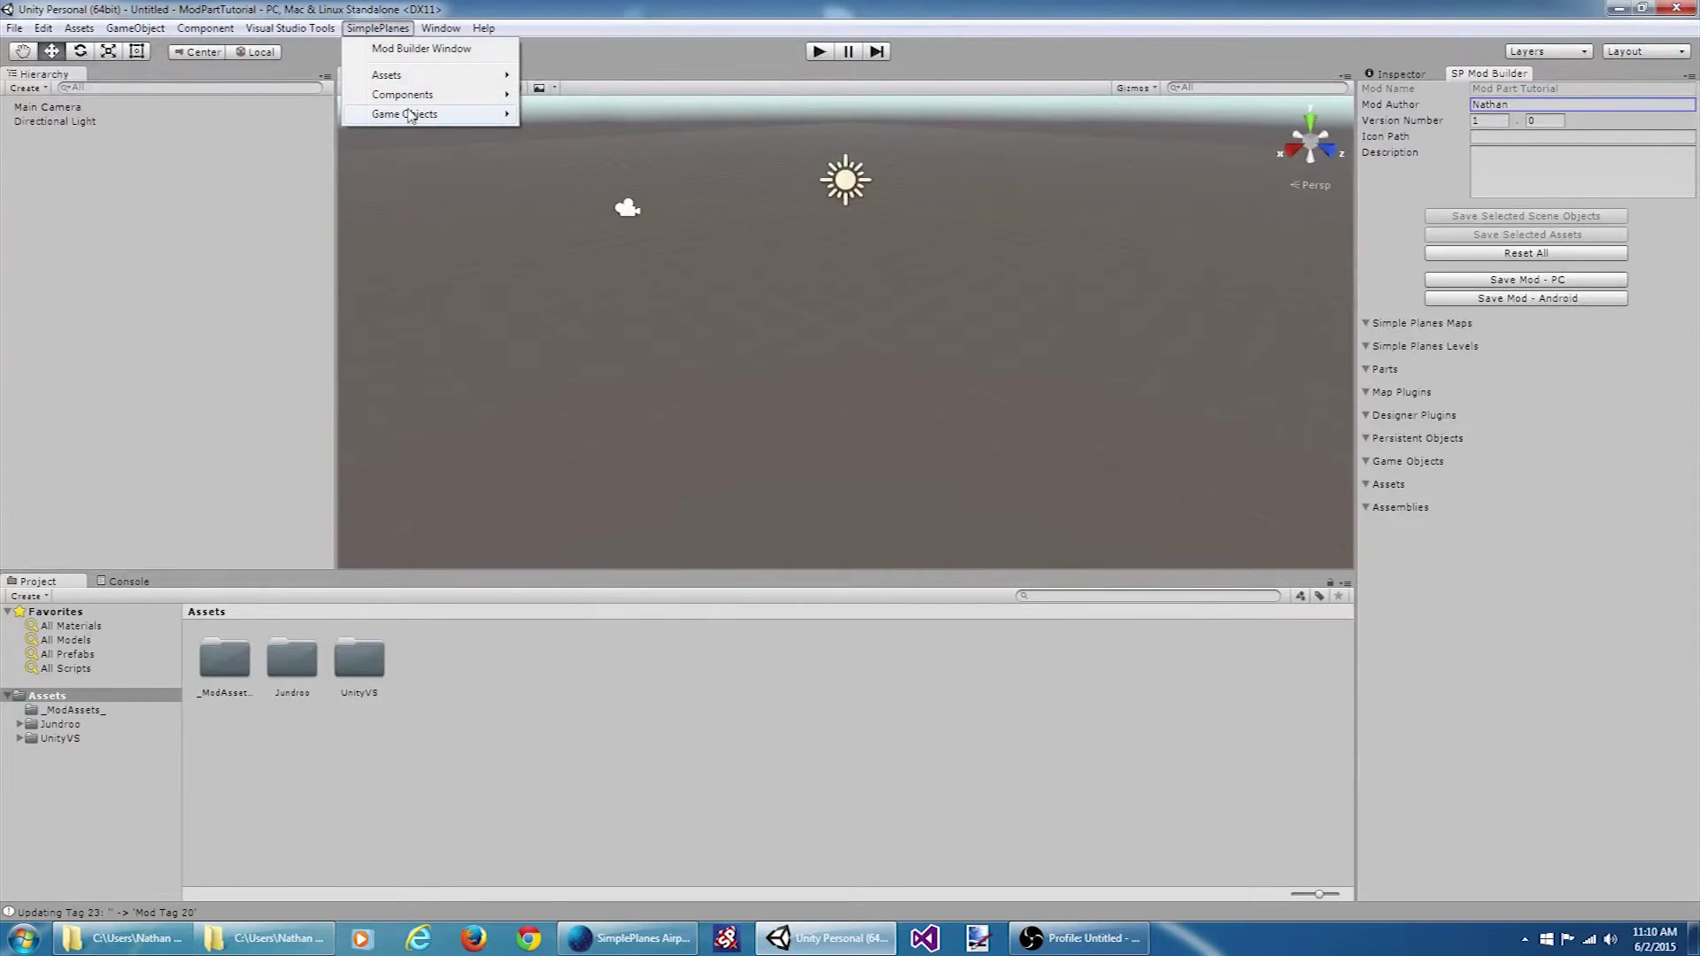
mouse_move(410, 116)
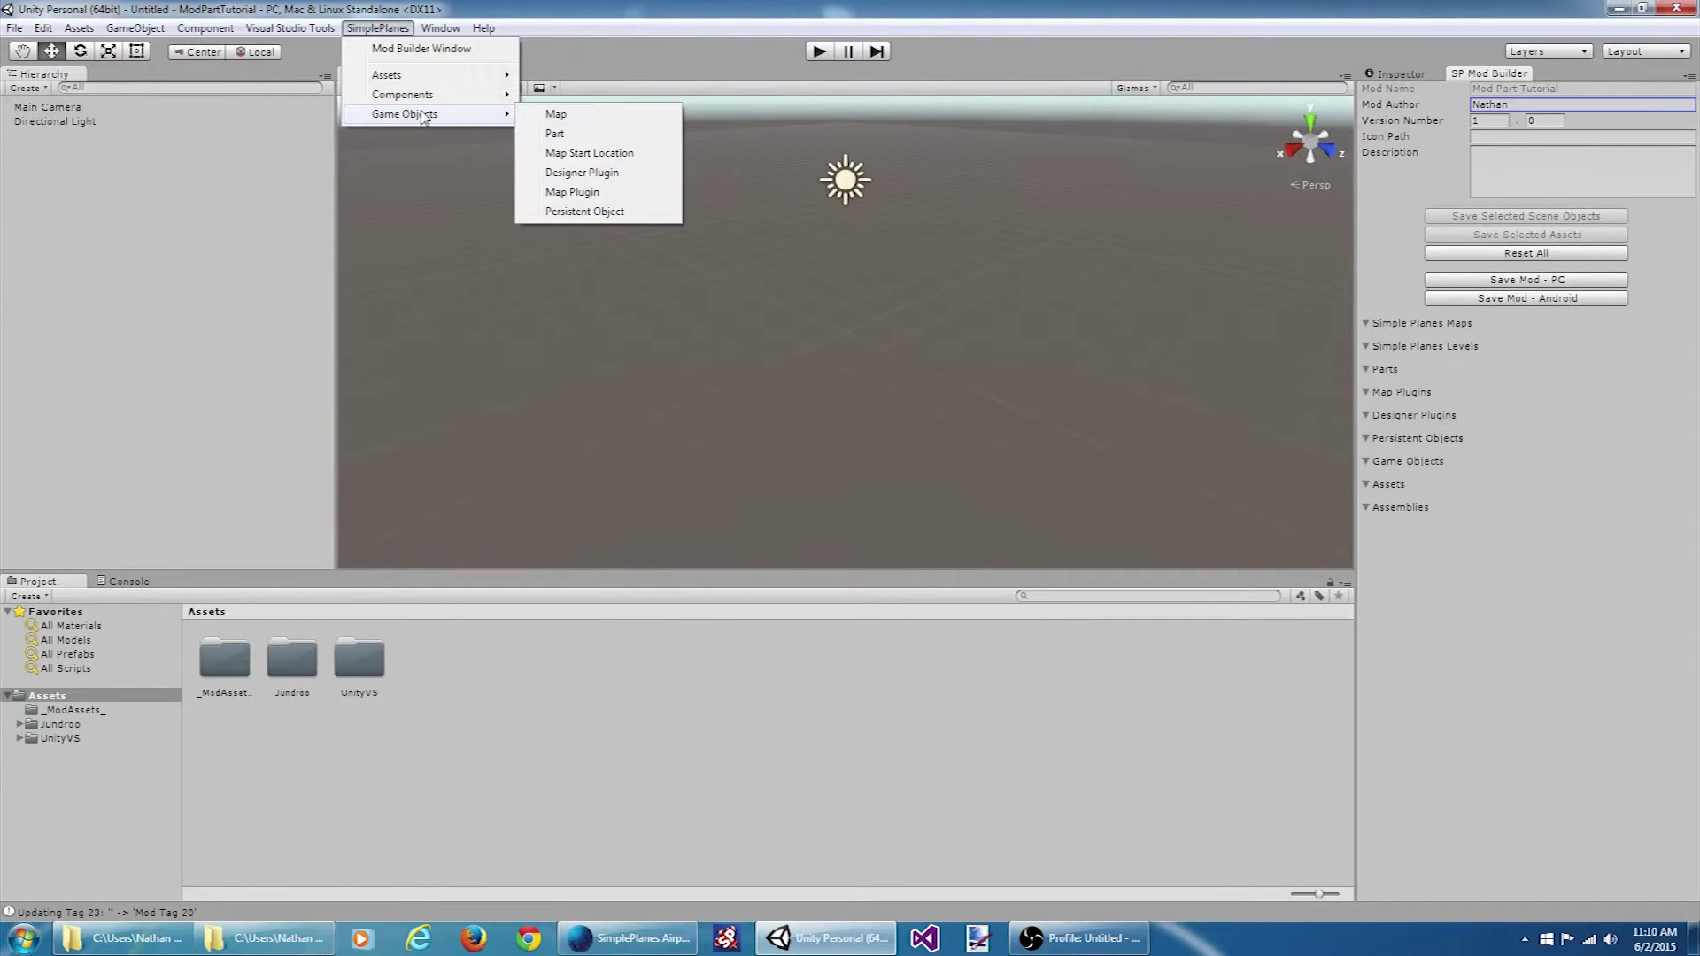
click(626, 142)
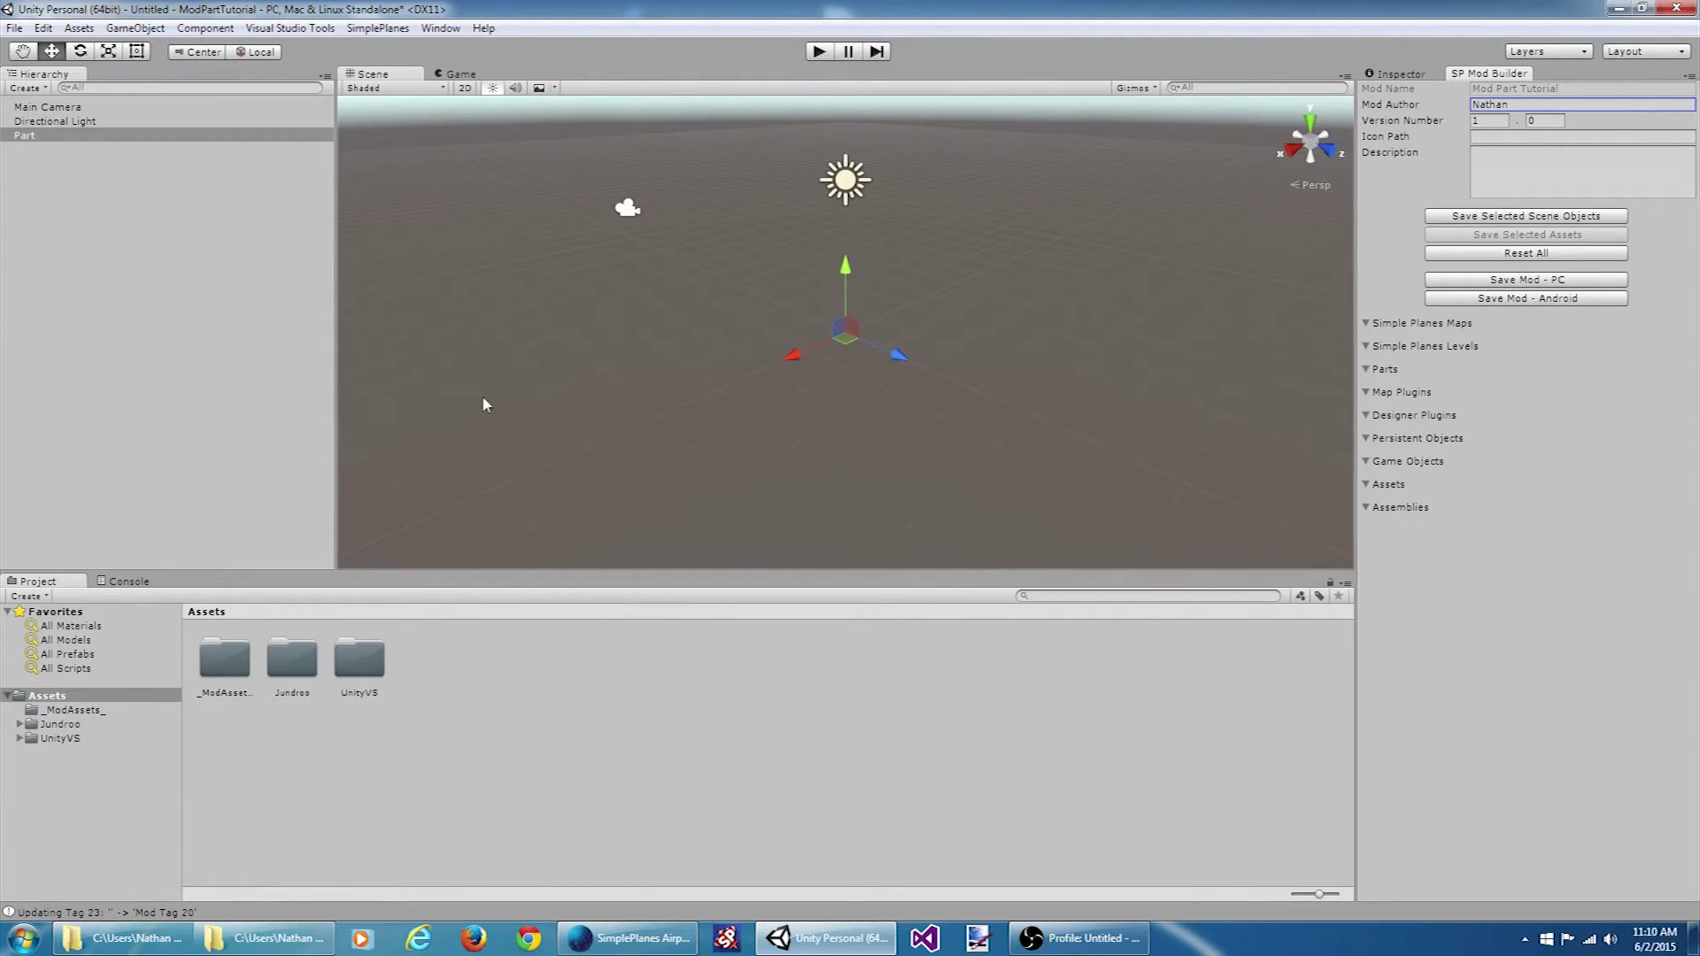
- Select the Part and clone the Small Jet Engine into it from the Inspector
click(52, 140)
click(1397, 85)
click(1402, 72)
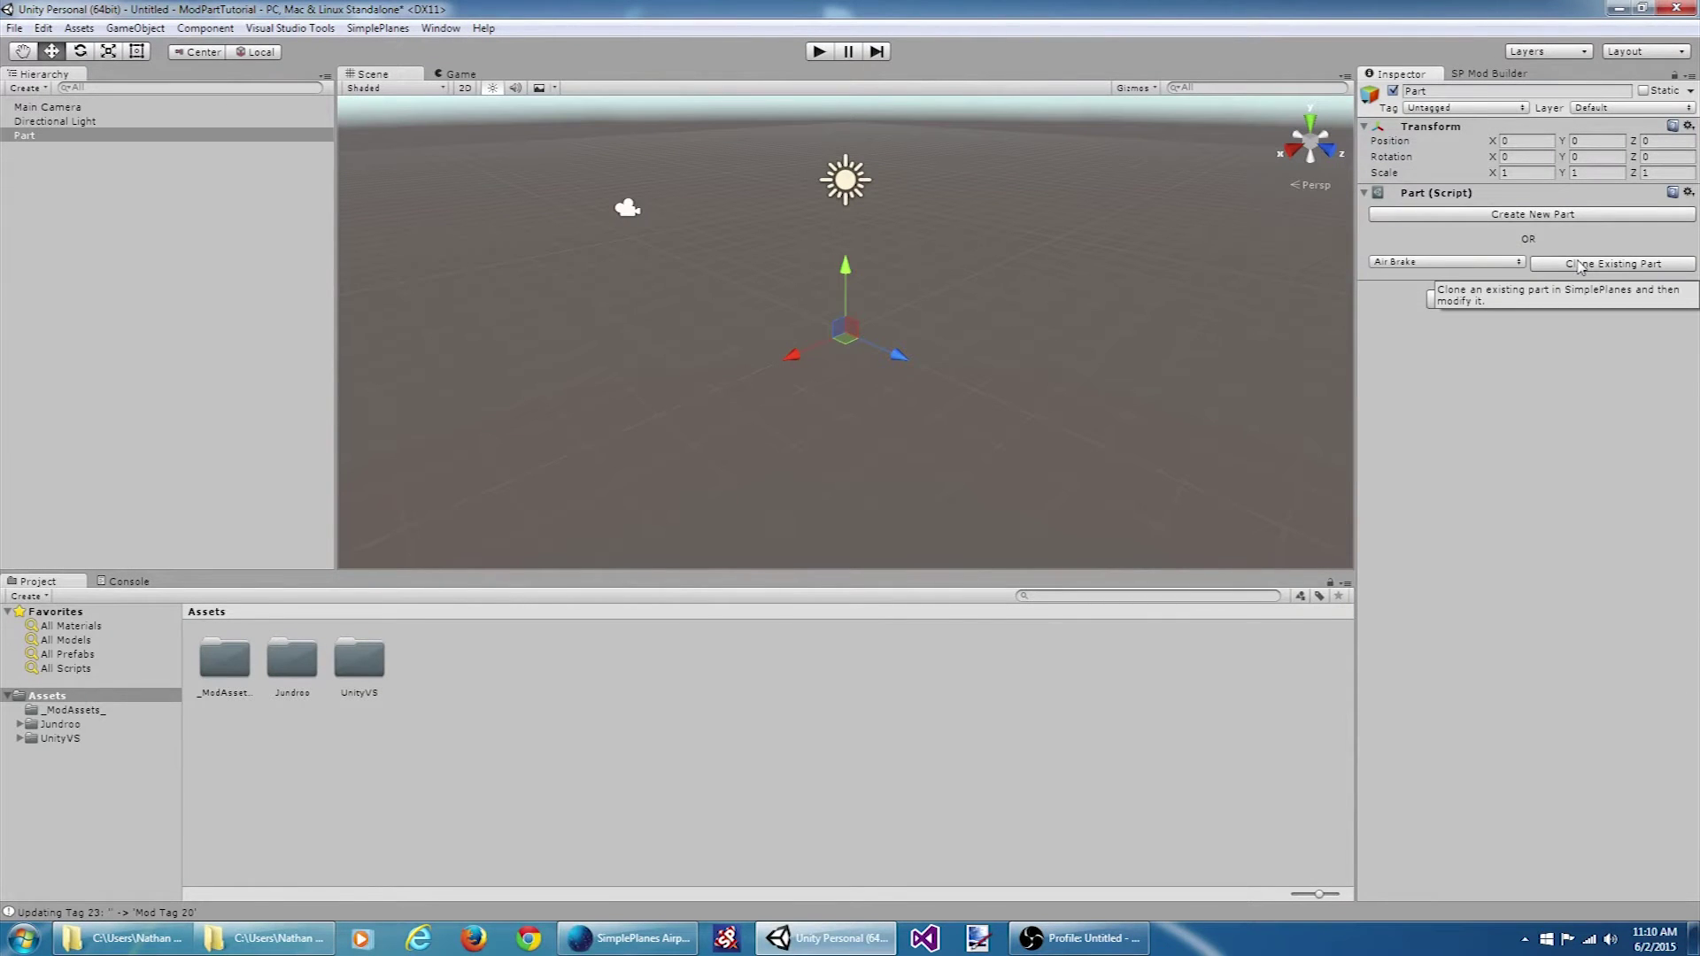
click(1463, 264)
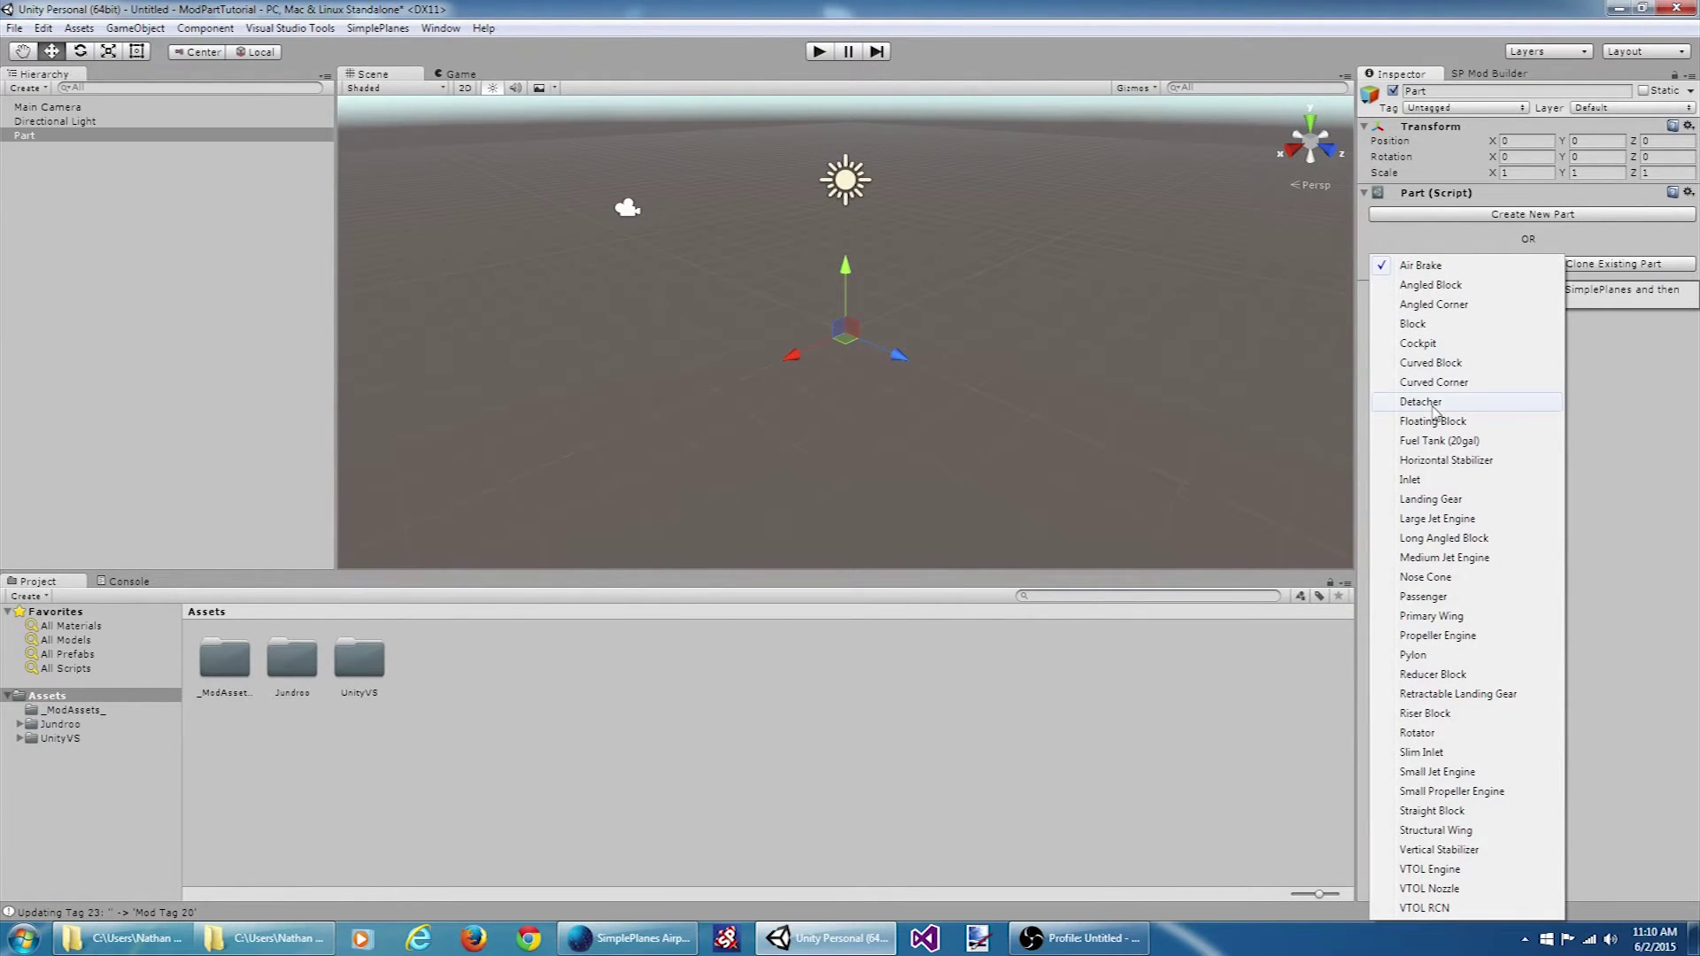
click(1449, 784)
click(1631, 265)
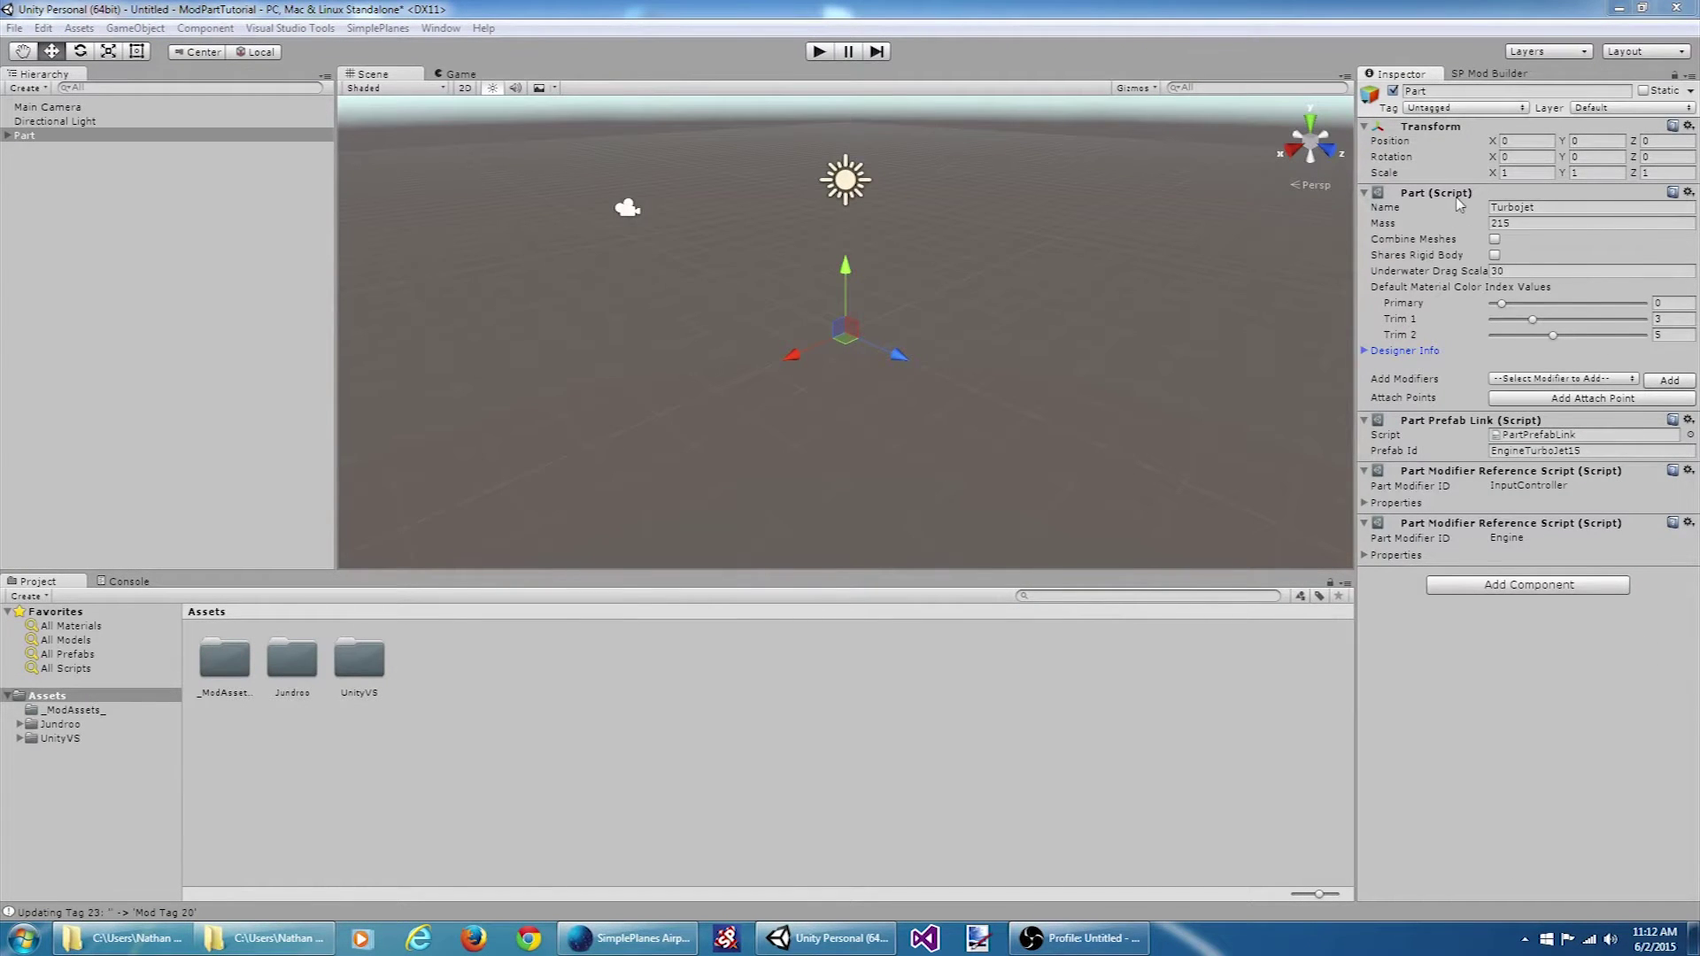
- Expand the Turbojet part's Designer Info and Part Prefab Link, checking Prefab Id EngineTurboJet15
click(1551, 210)
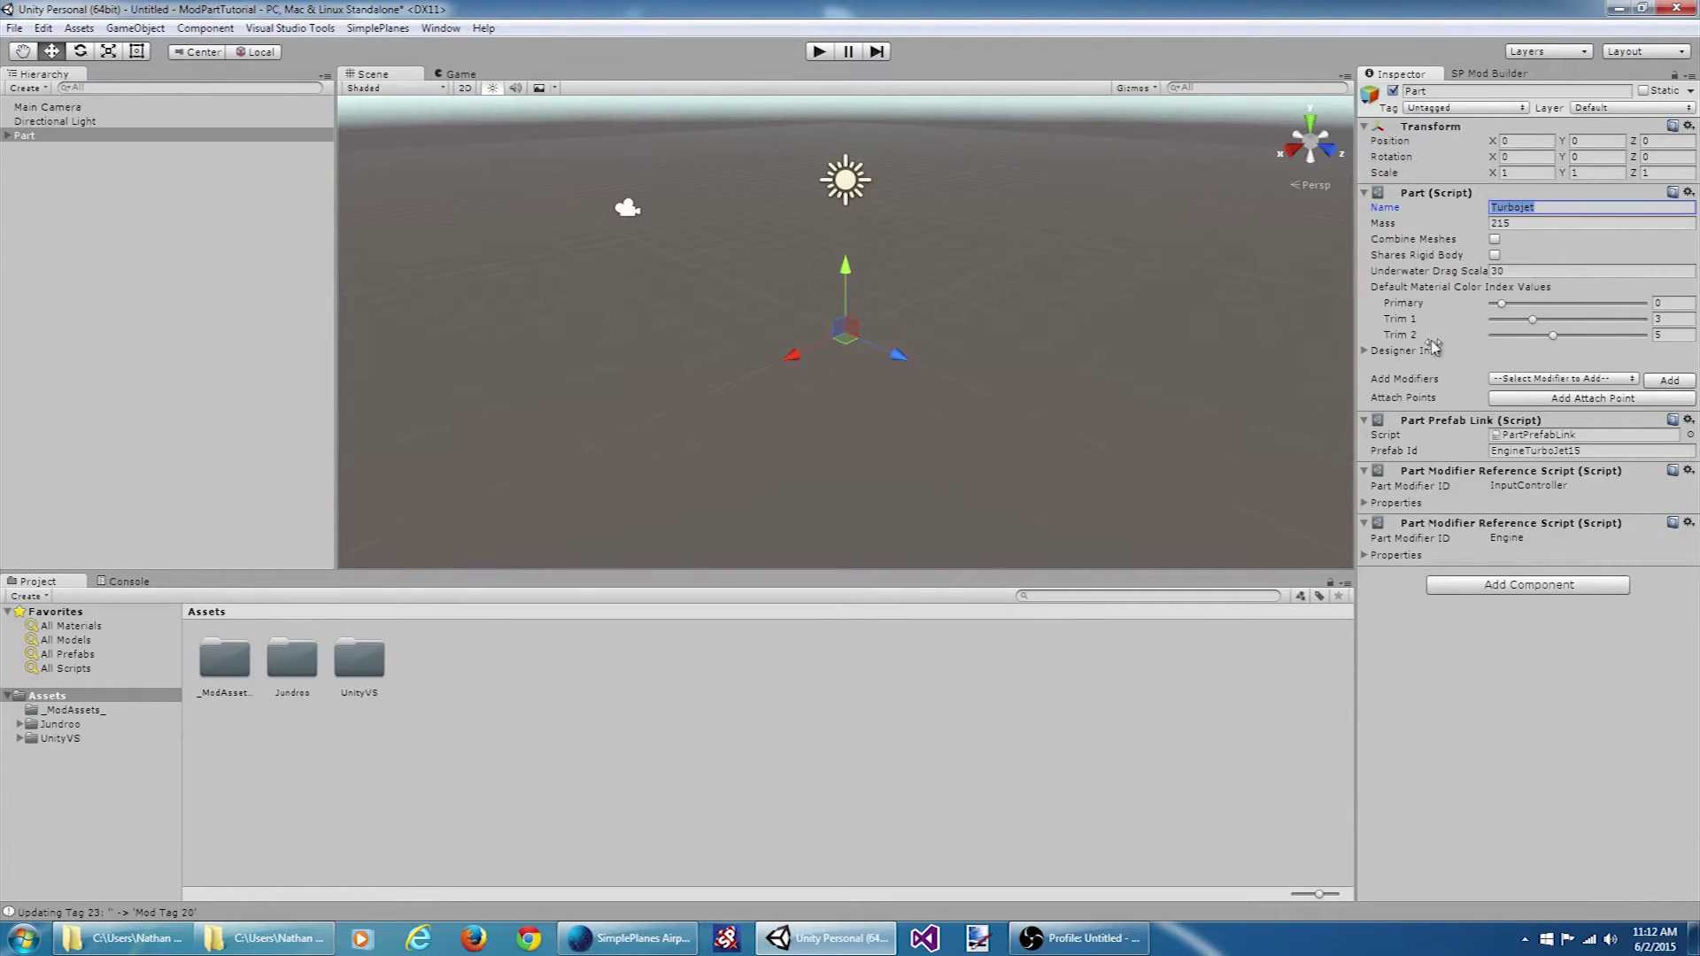
click(1365, 356)
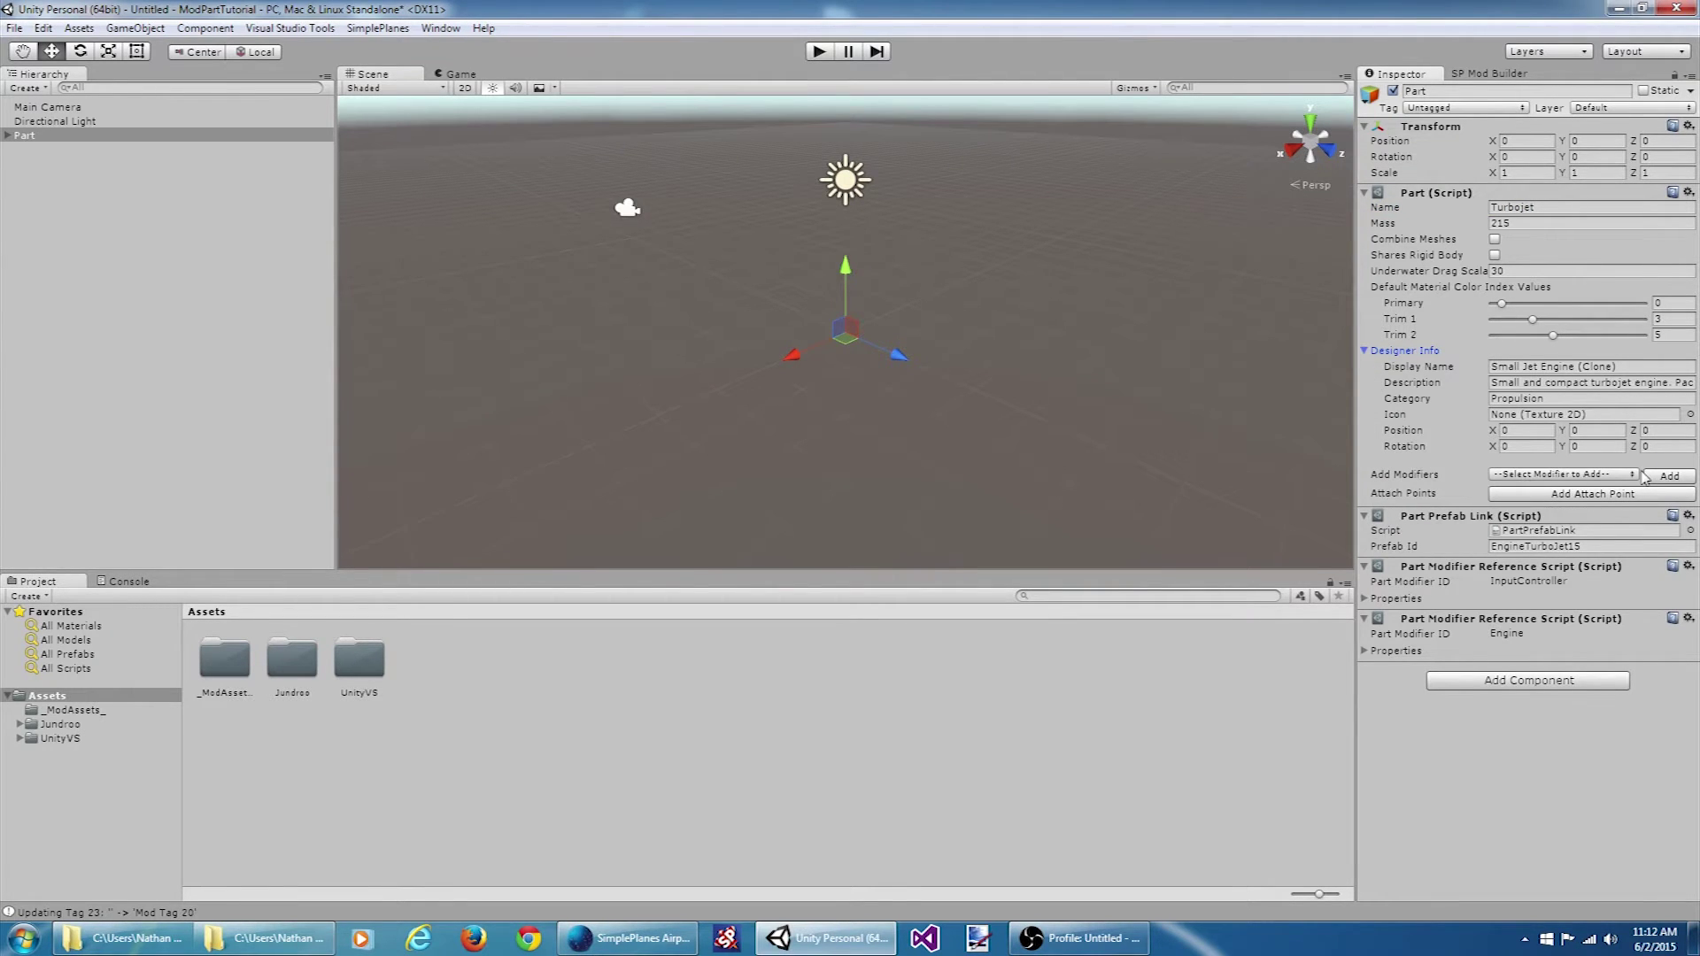
click(1428, 518)
click(1429, 519)
click(1591, 544)
click(1591, 549)
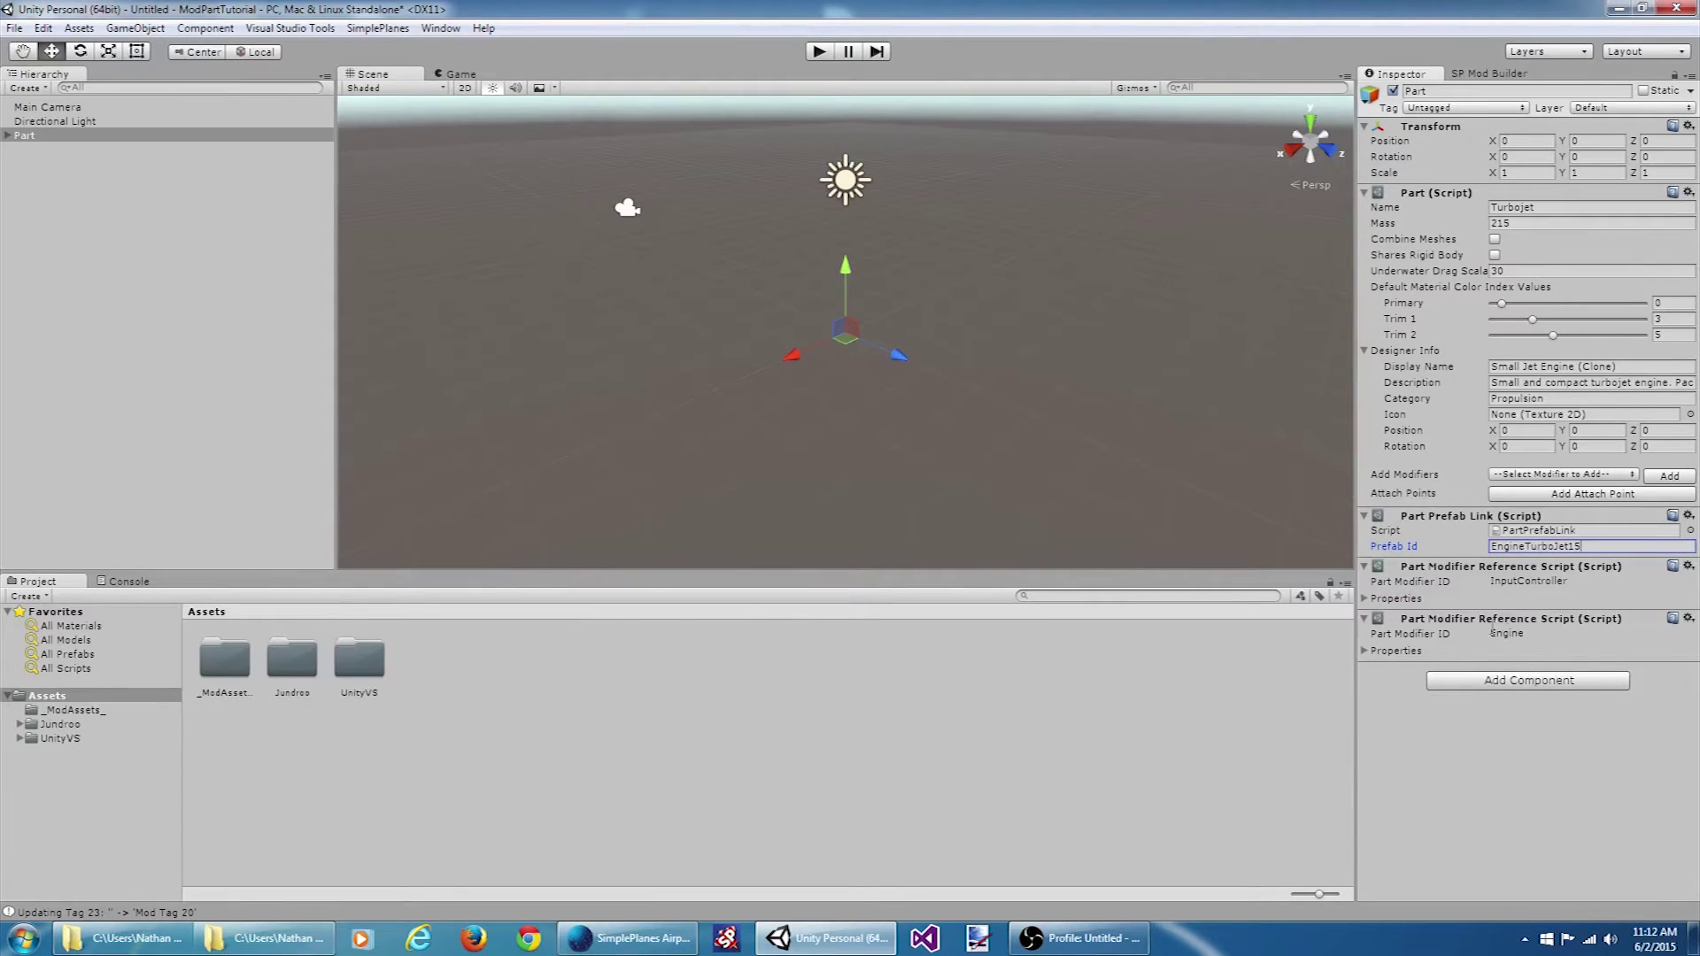
- Expand the InputController and Engine modifier properties, revealing Throttle input and 15000 power
click(1365, 600)
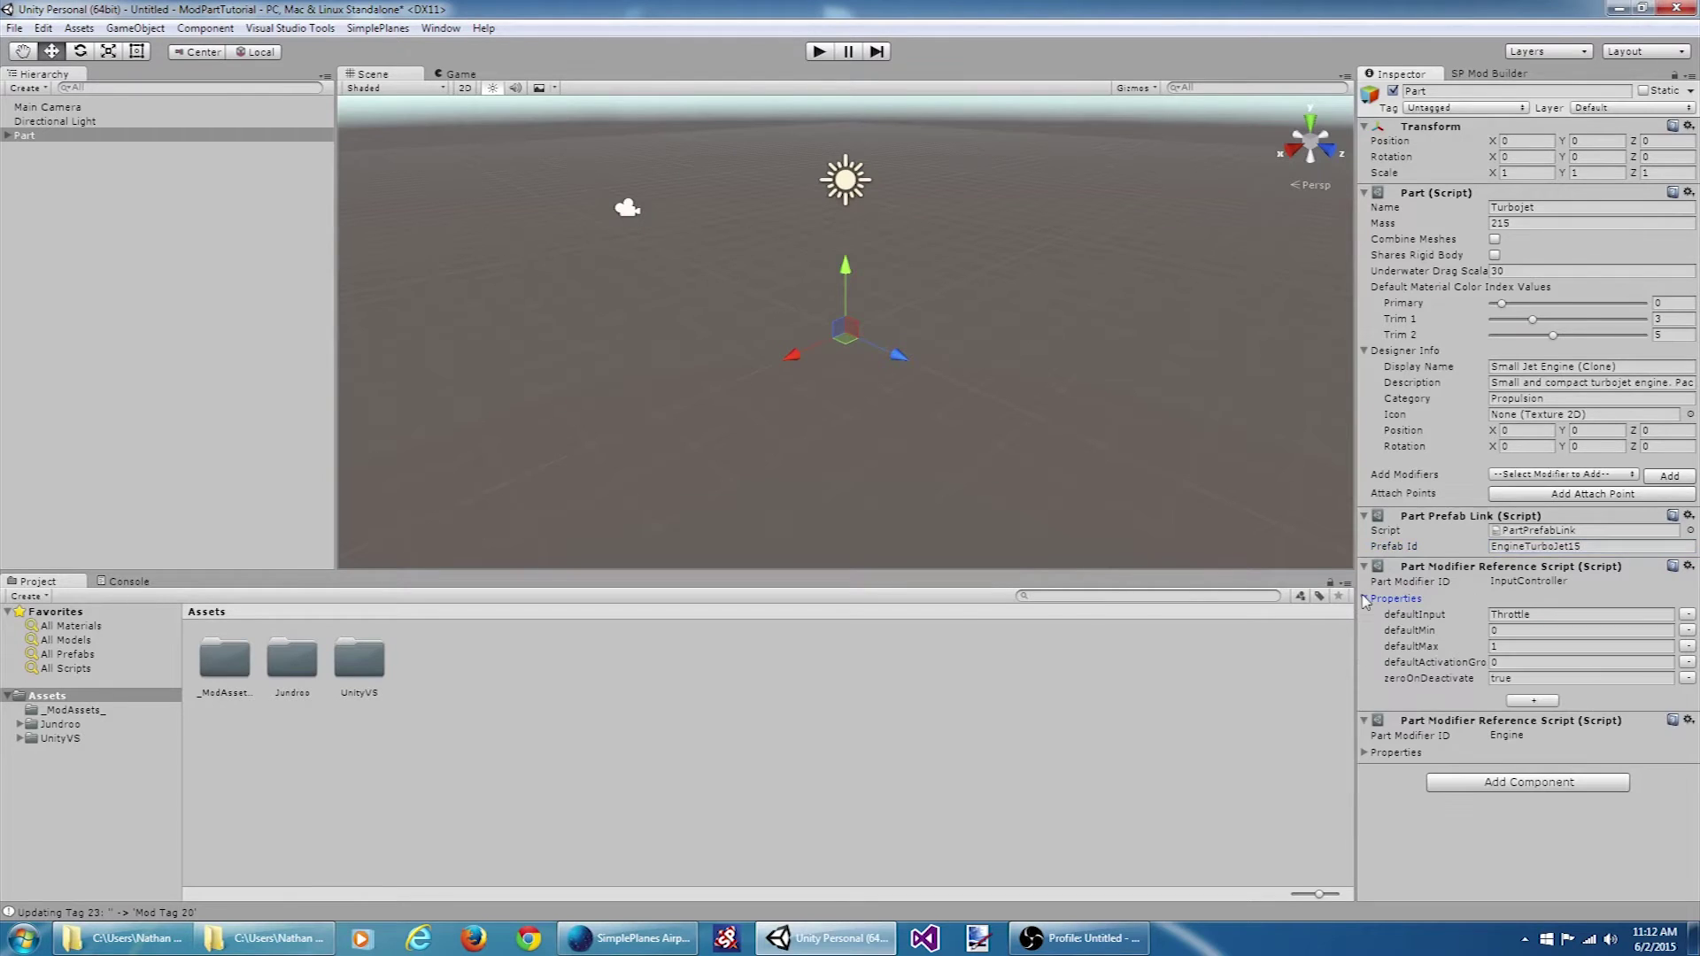
click(1365, 751)
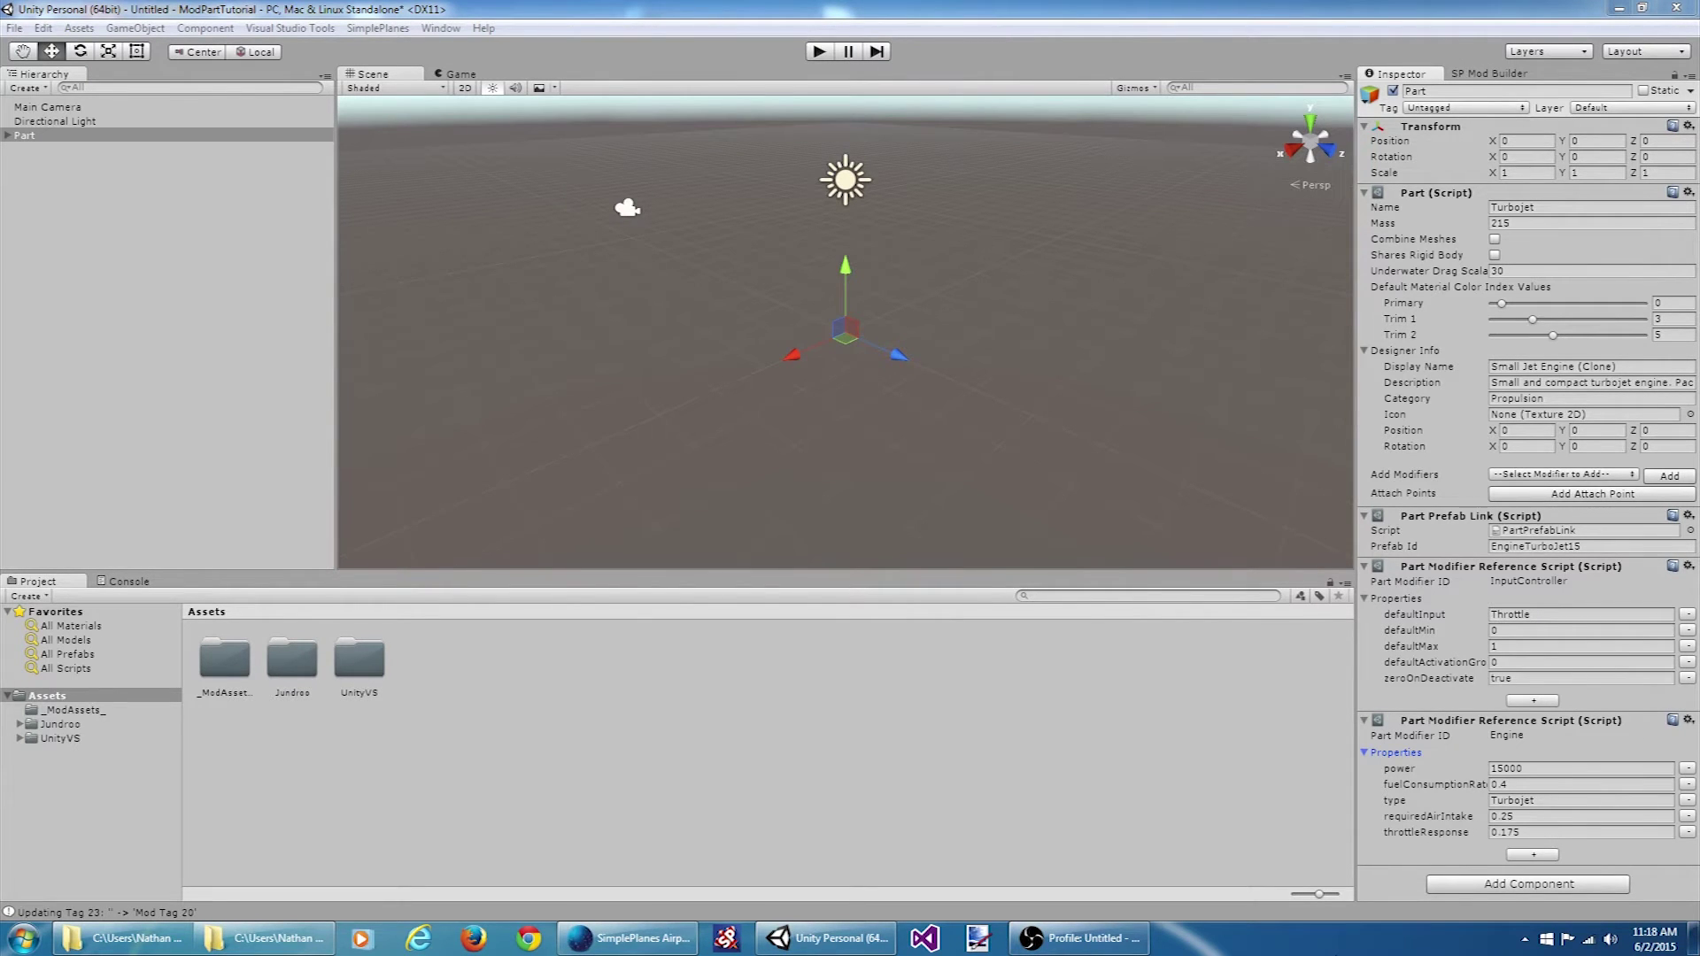
- Expand the Part in the Hierarchy and inspect Attach Points 1–3, then reselect the Part
click(8, 137)
click(78, 150)
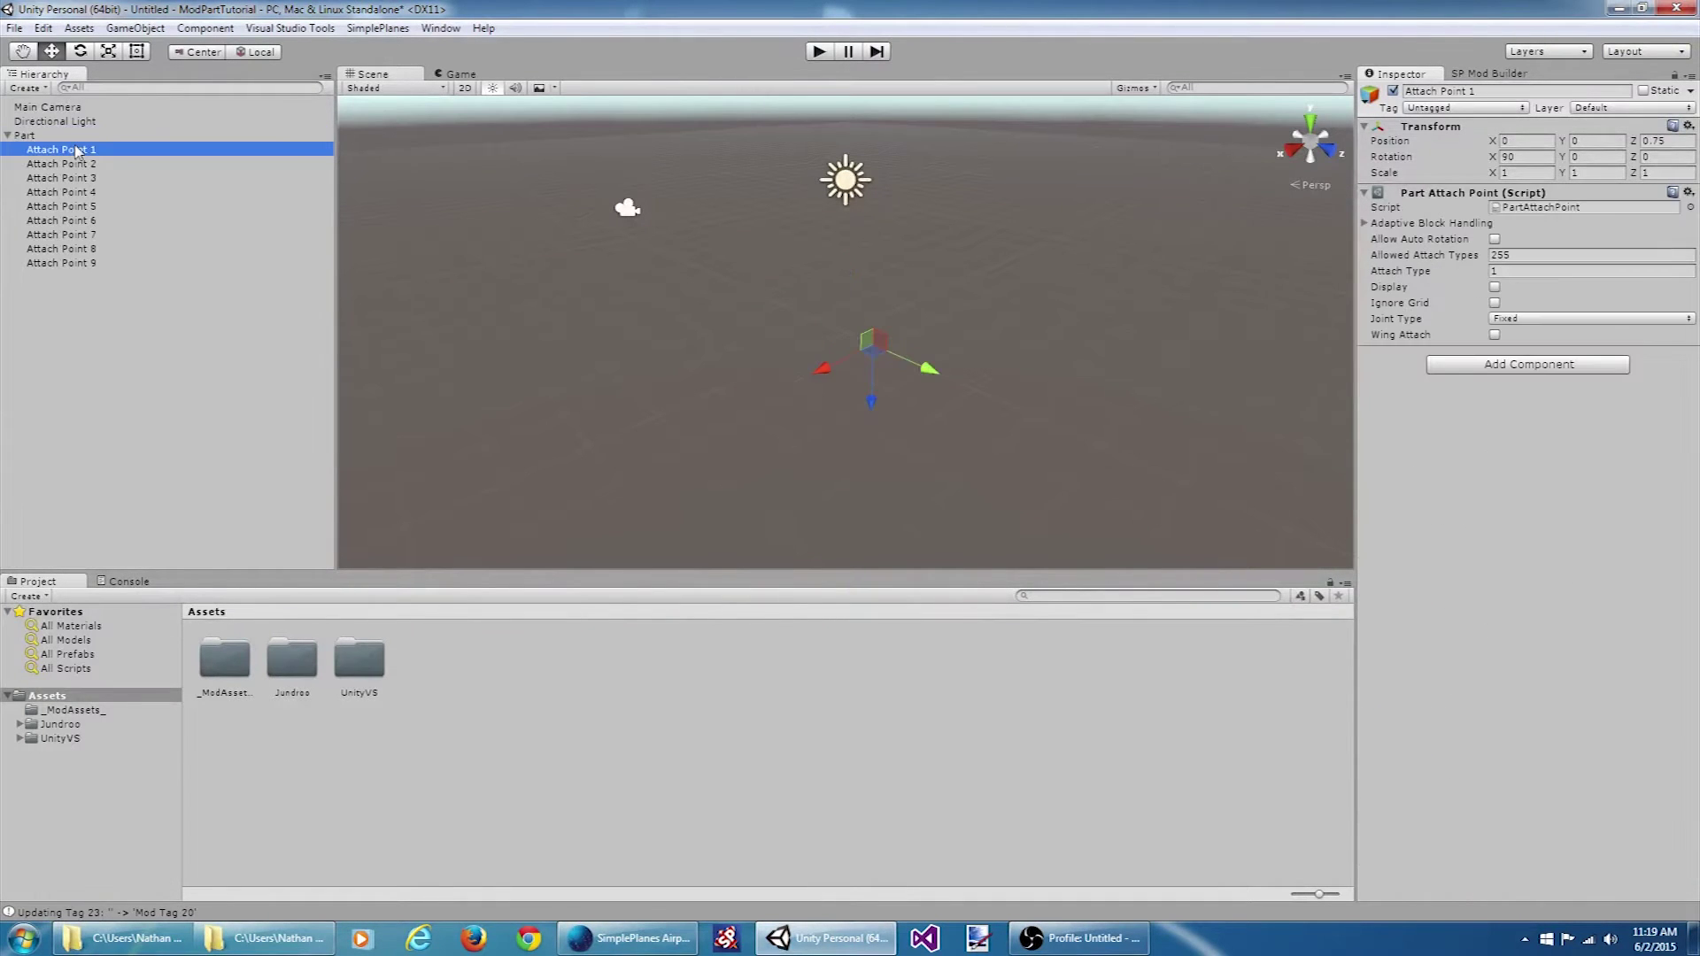
click(79, 166)
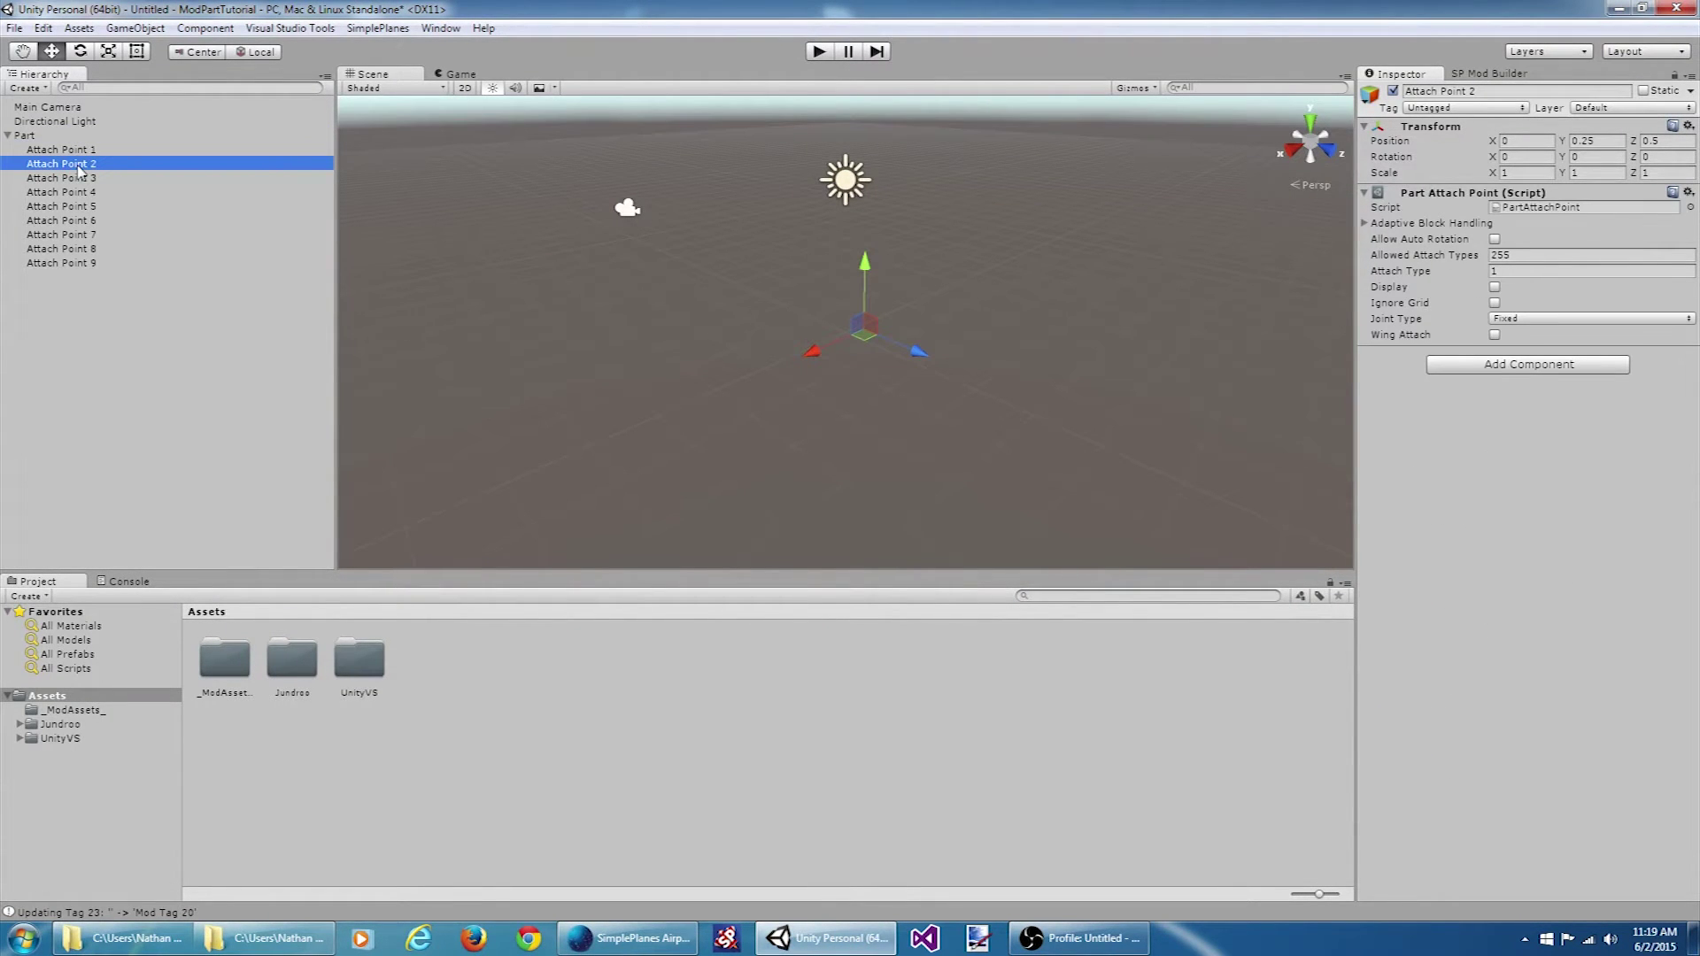
click(94, 180)
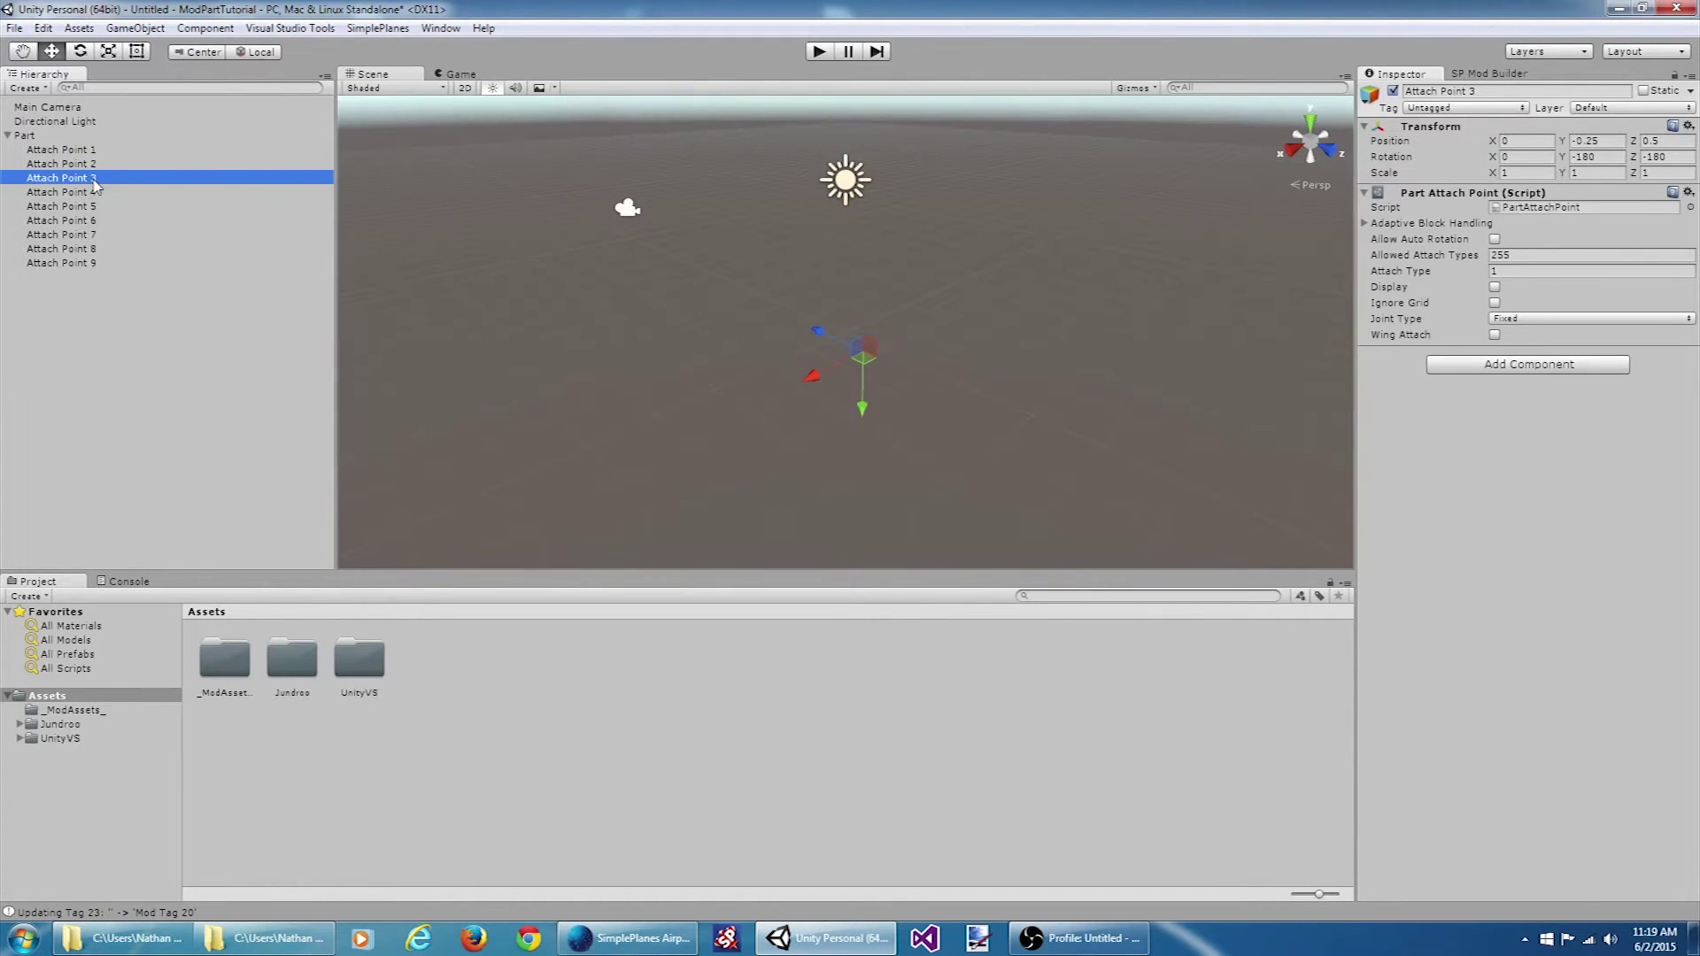
click(50, 138)
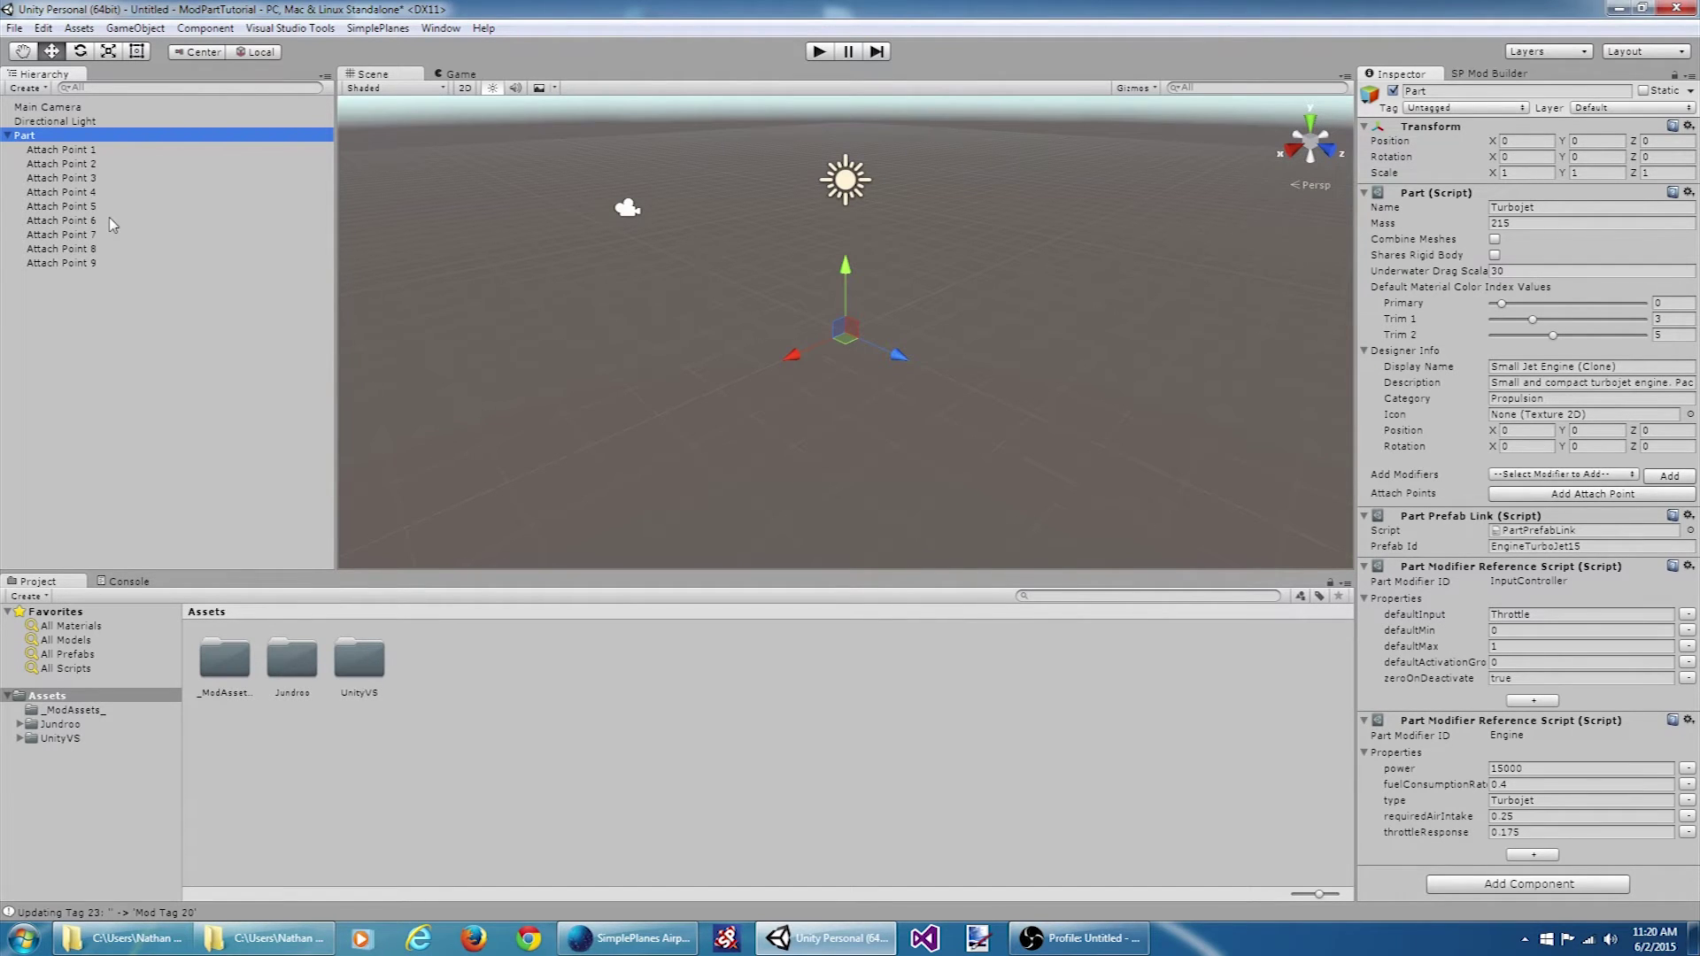
click(81, 153)
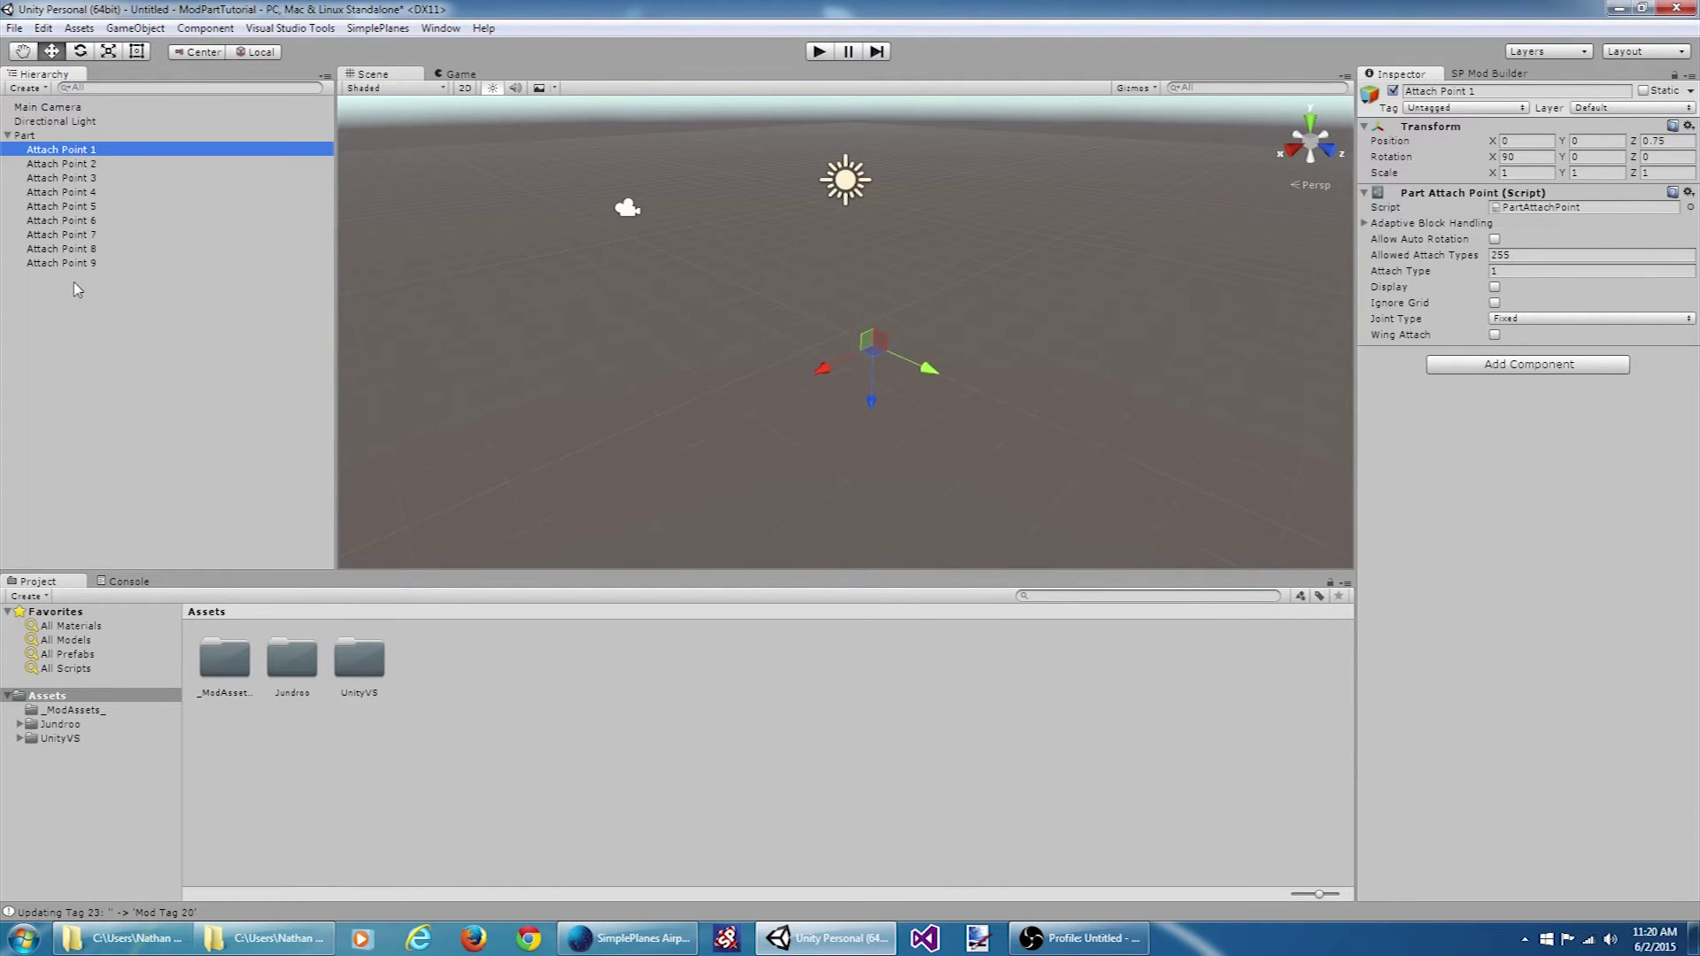
click(50, 137)
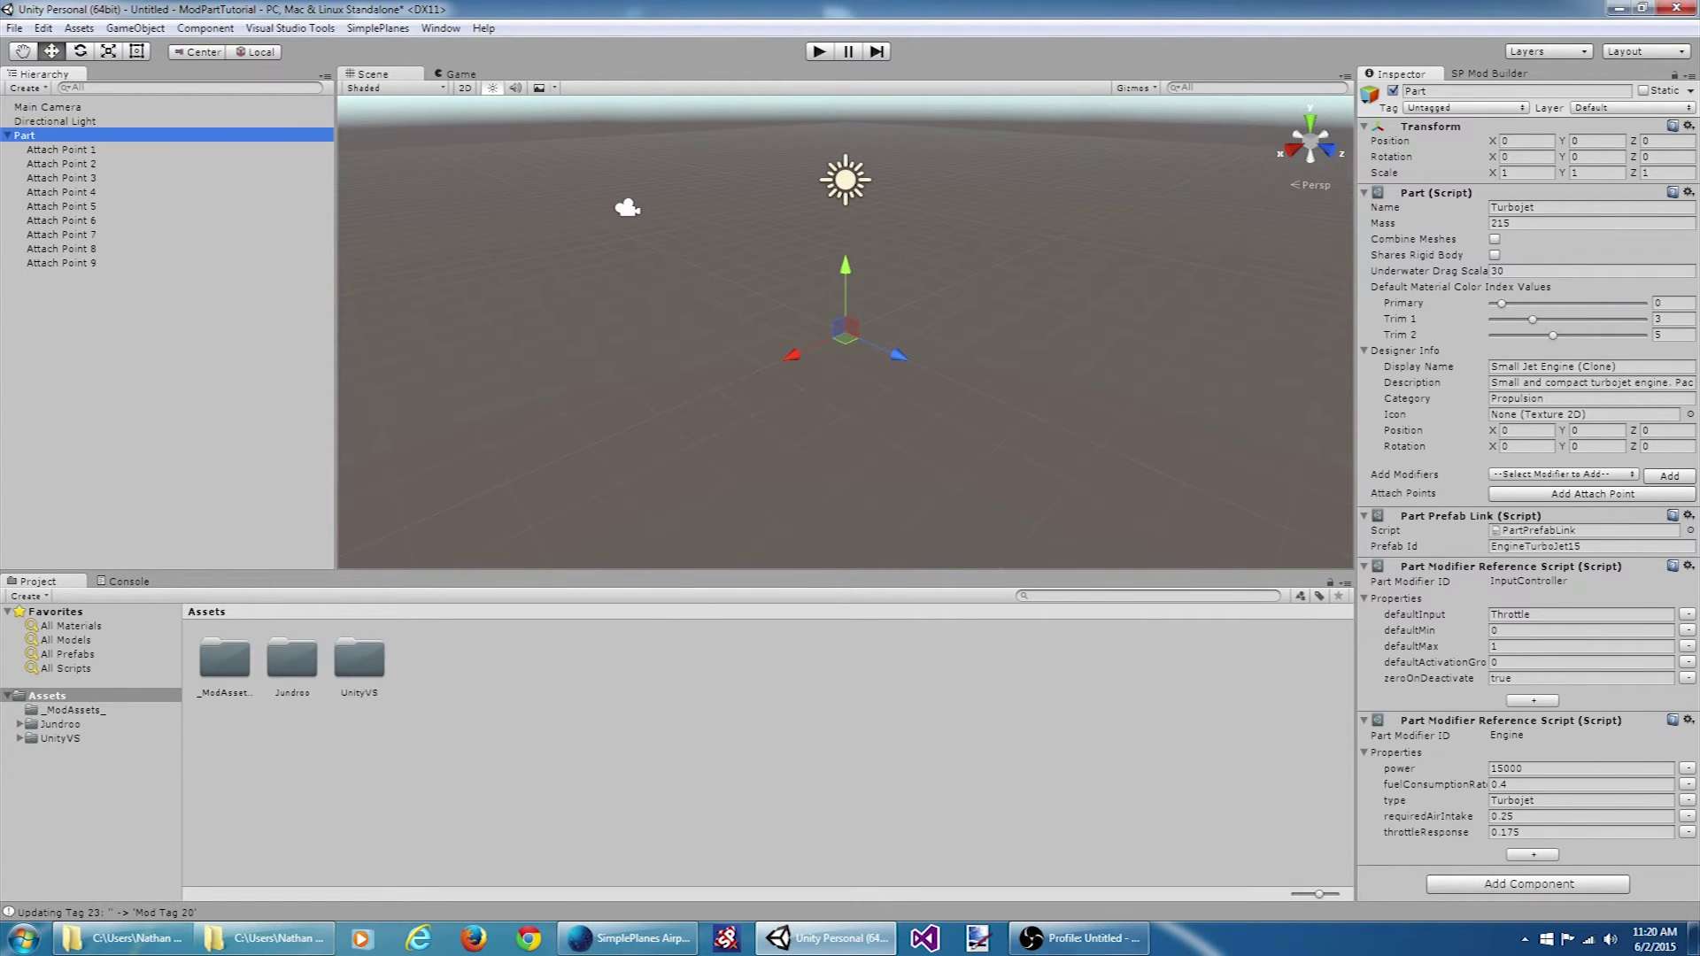
click(1388, 217)
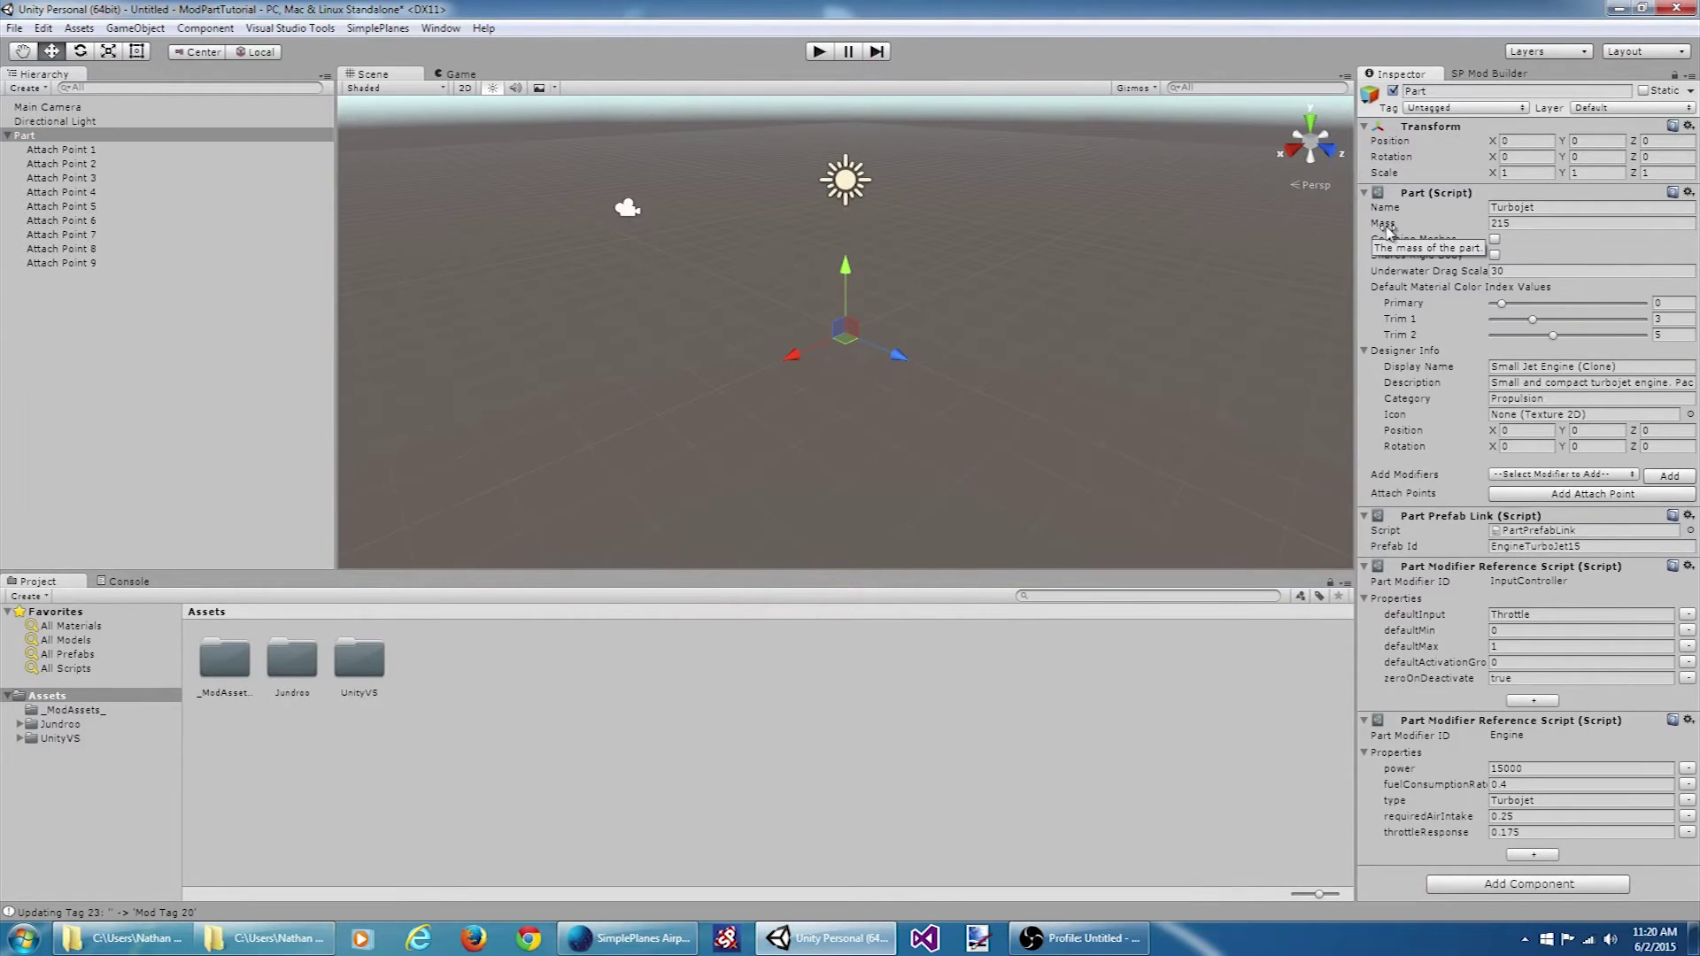
mouse_move(1394, 249)
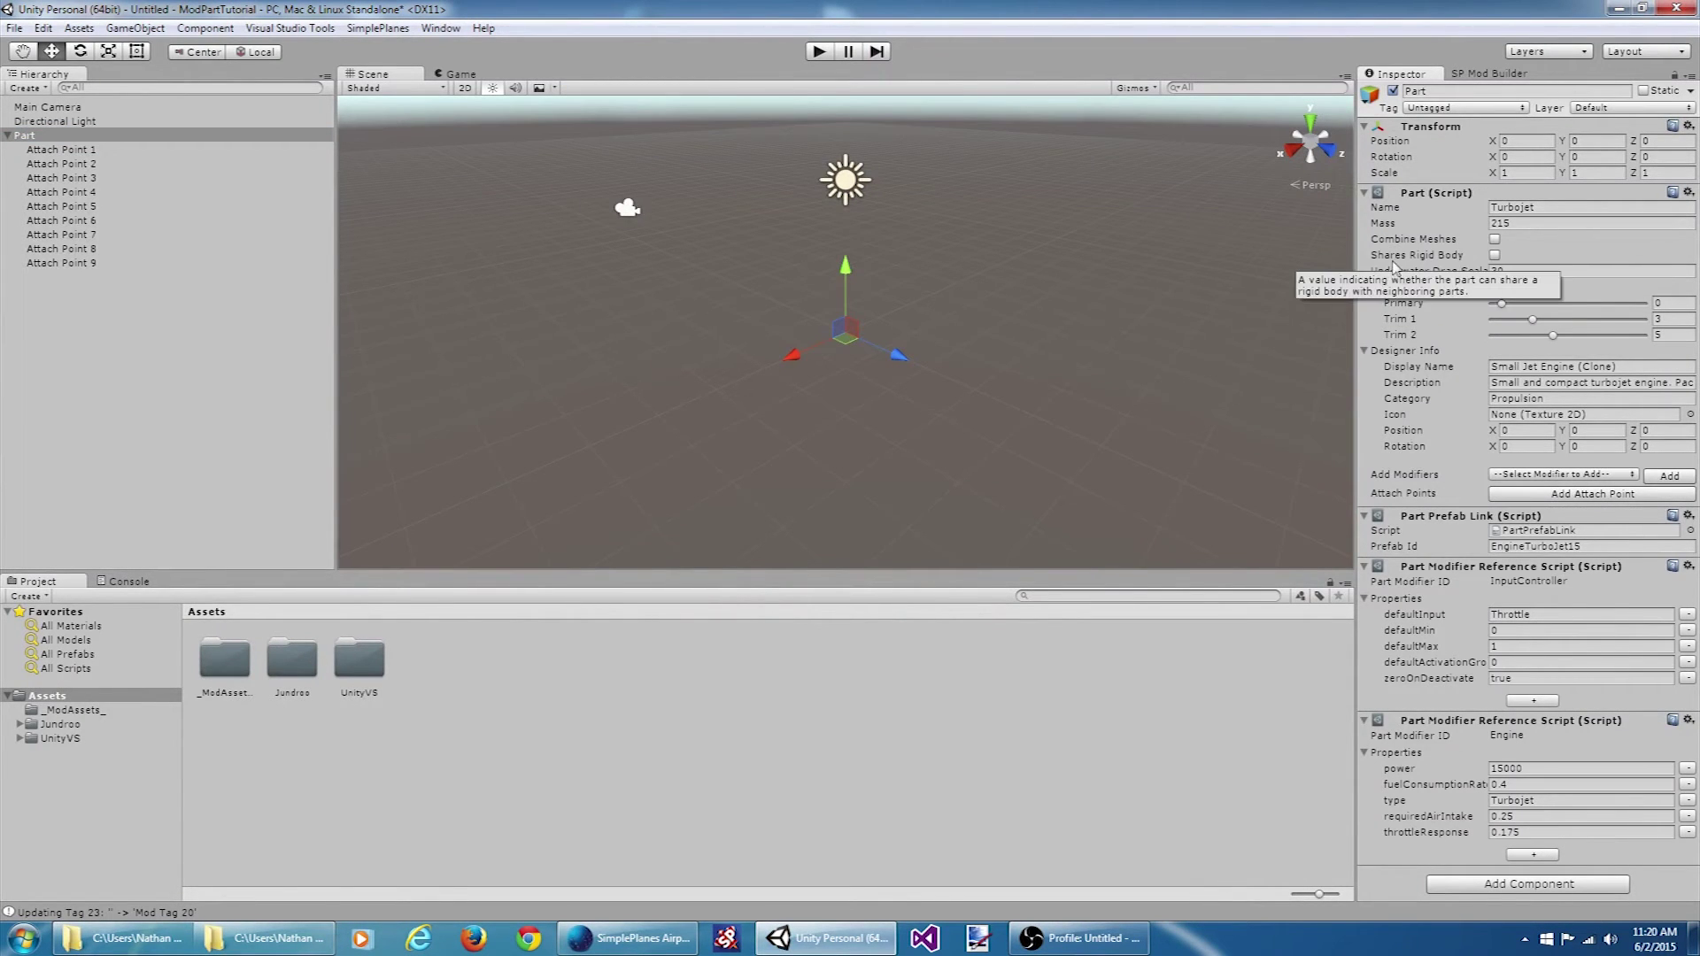
mouse_move(1405, 437)
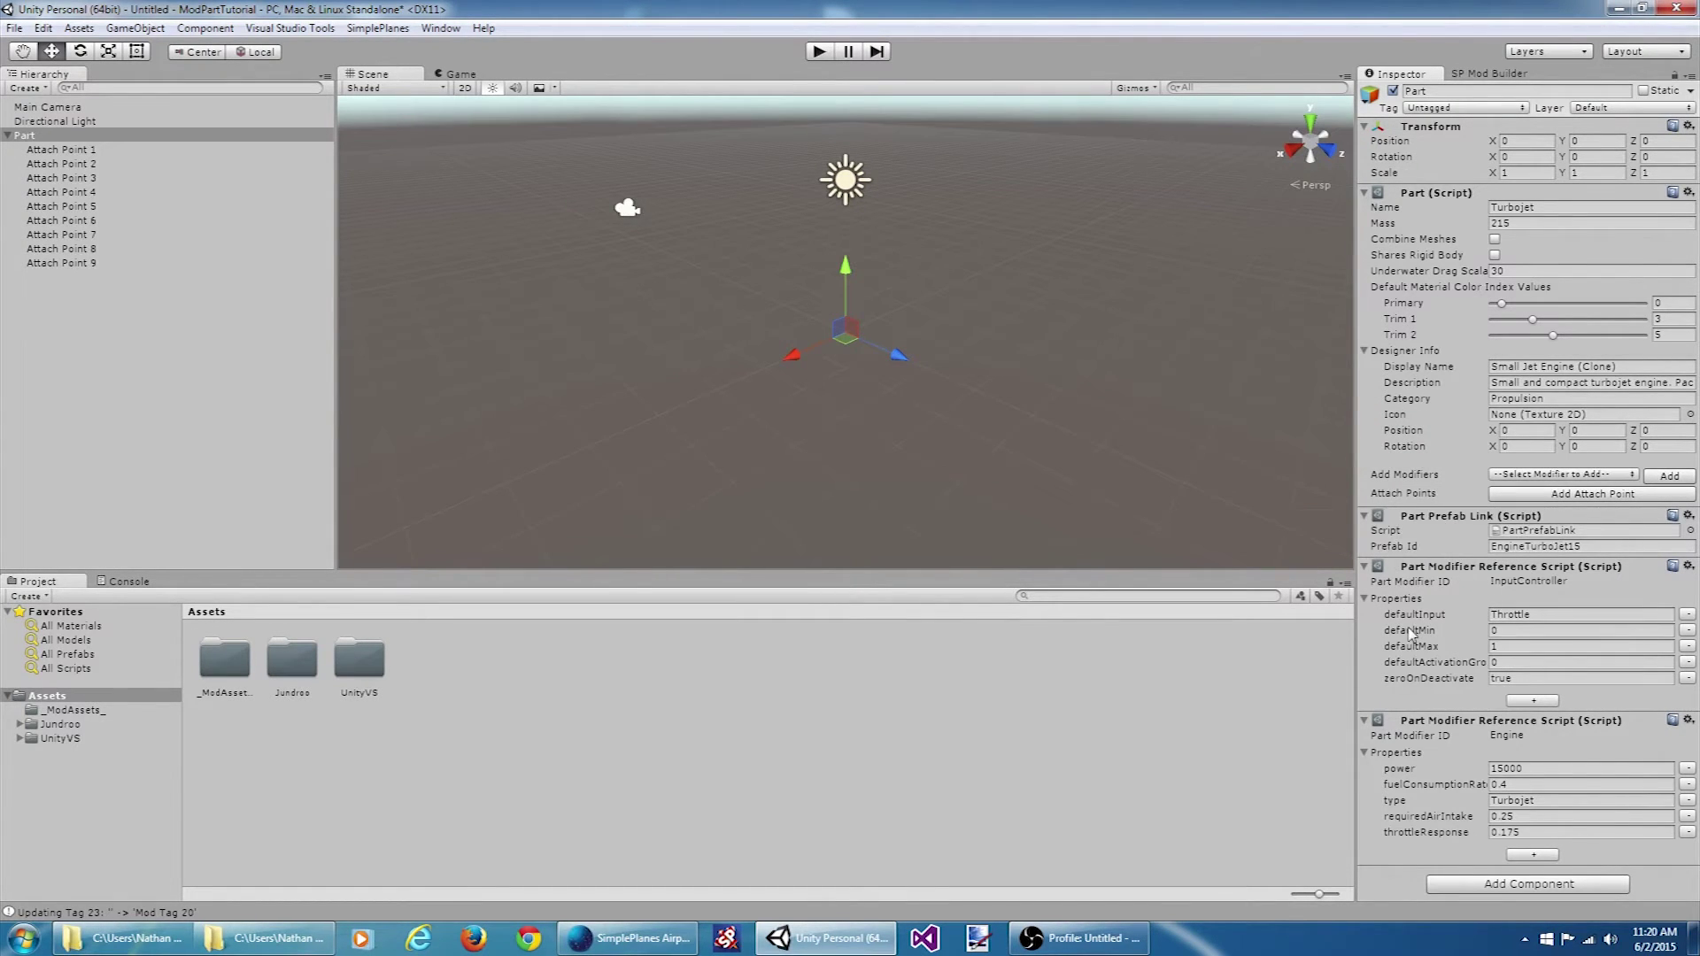
mouse_move(1410, 633)
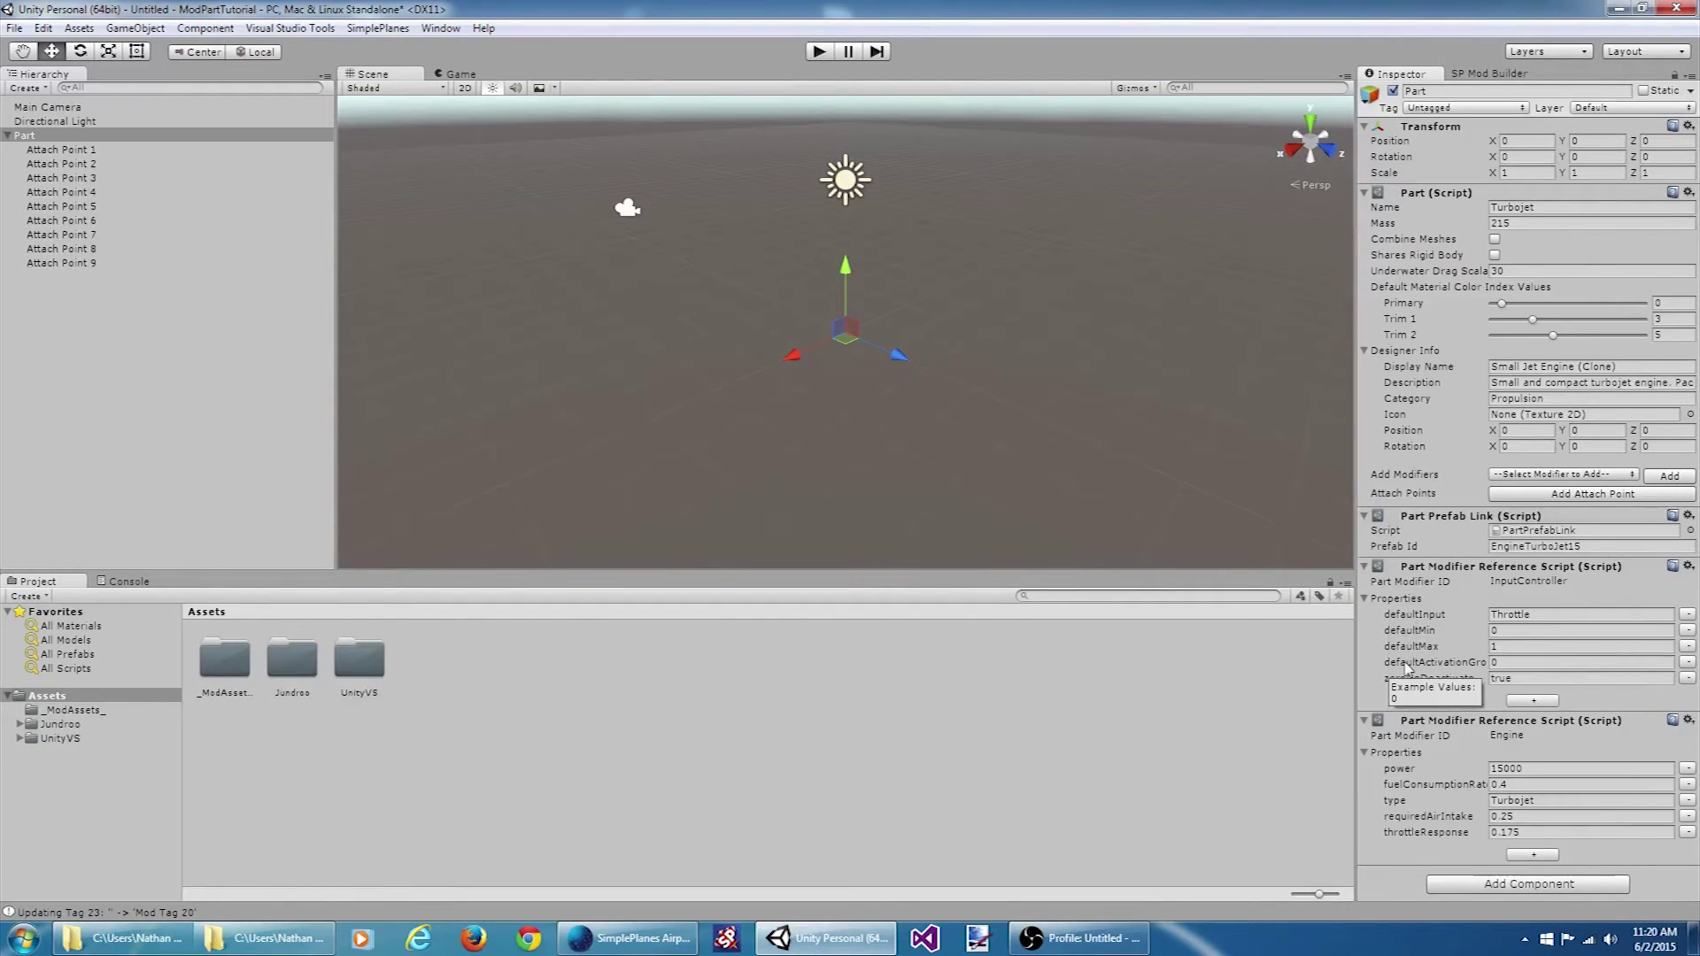
mouse_move(1397, 692)
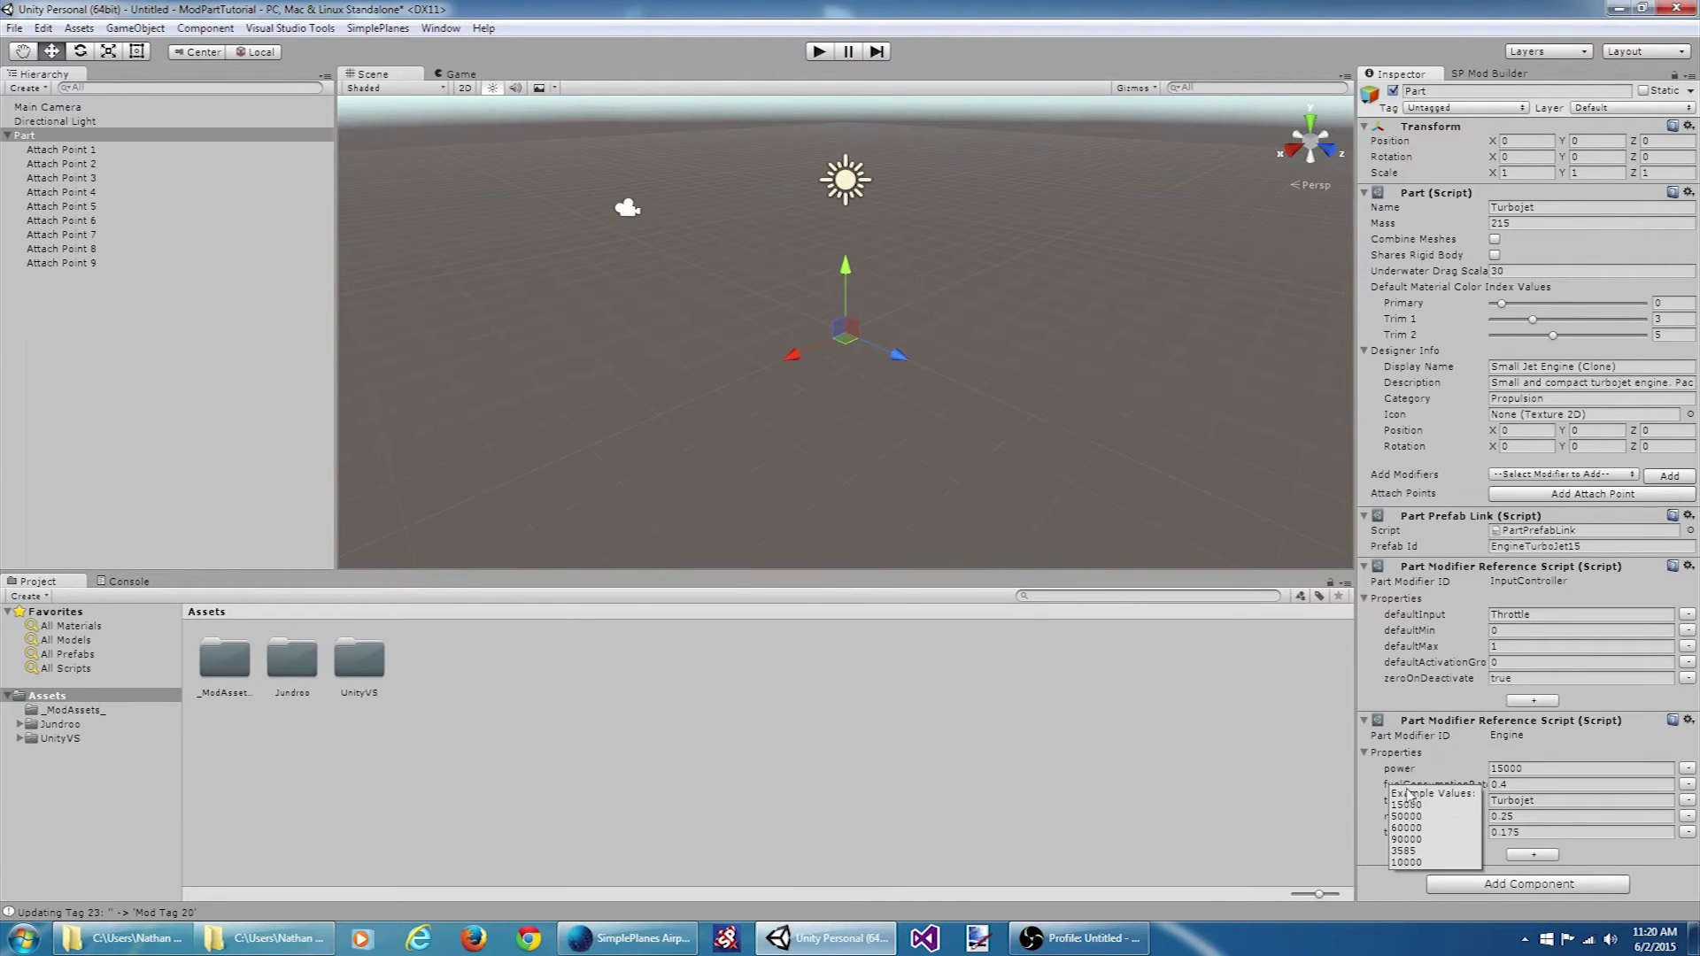
mouse_move(1407, 823)
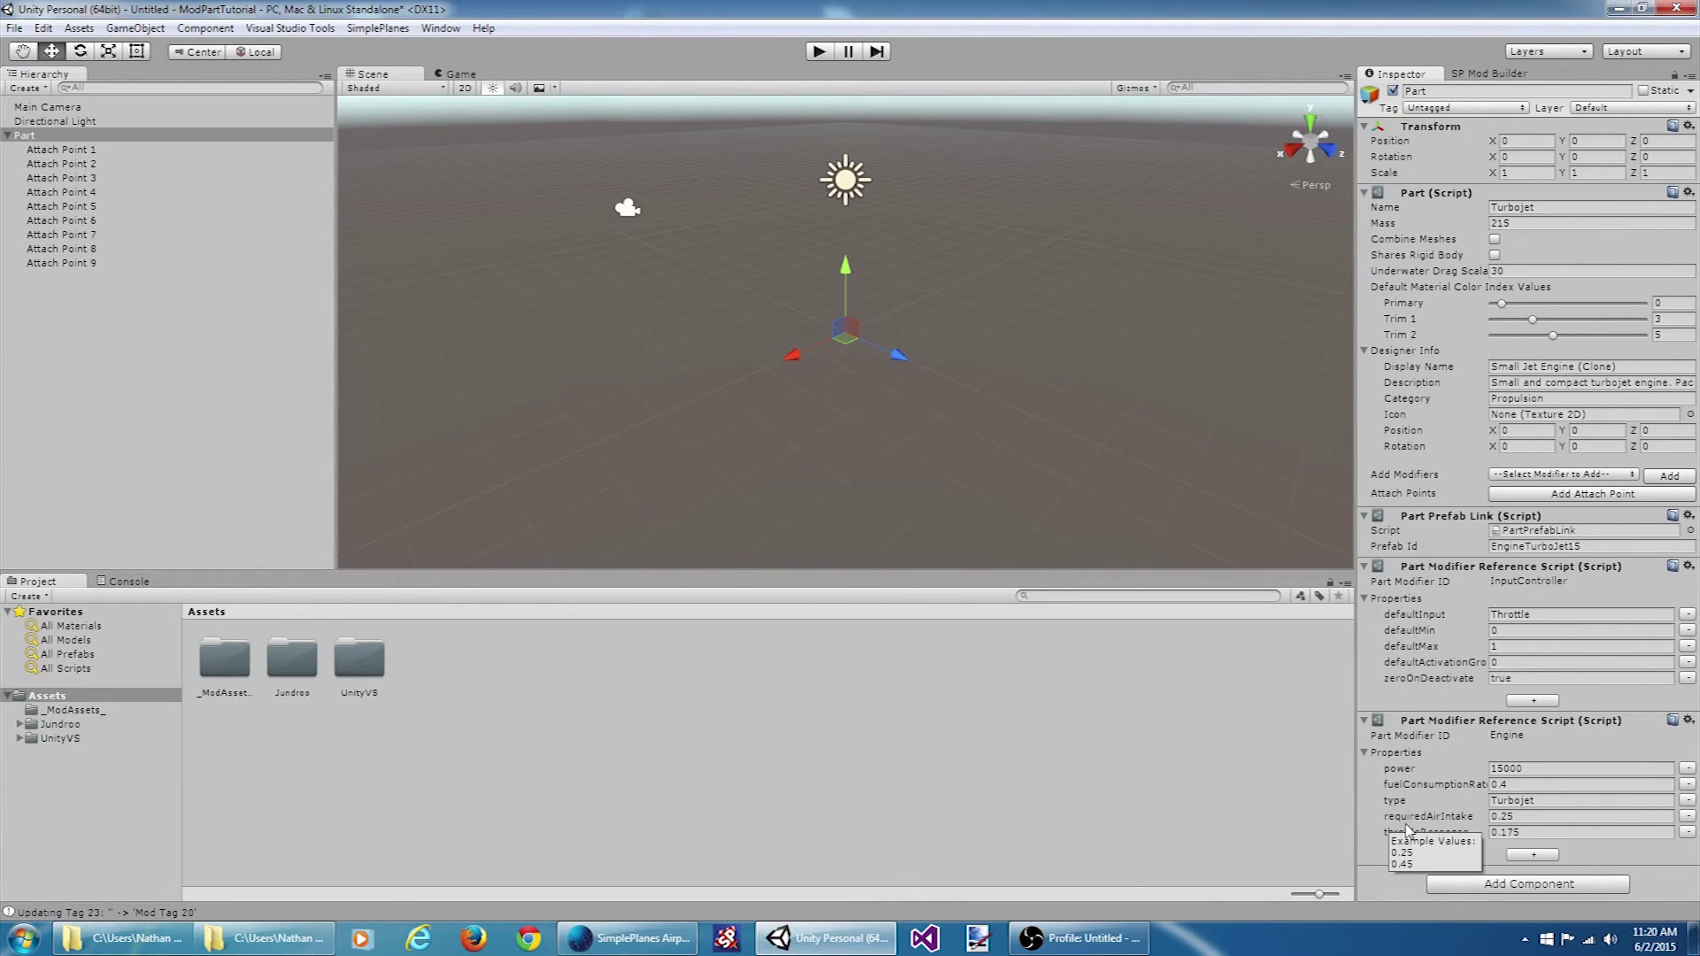
click(1408, 831)
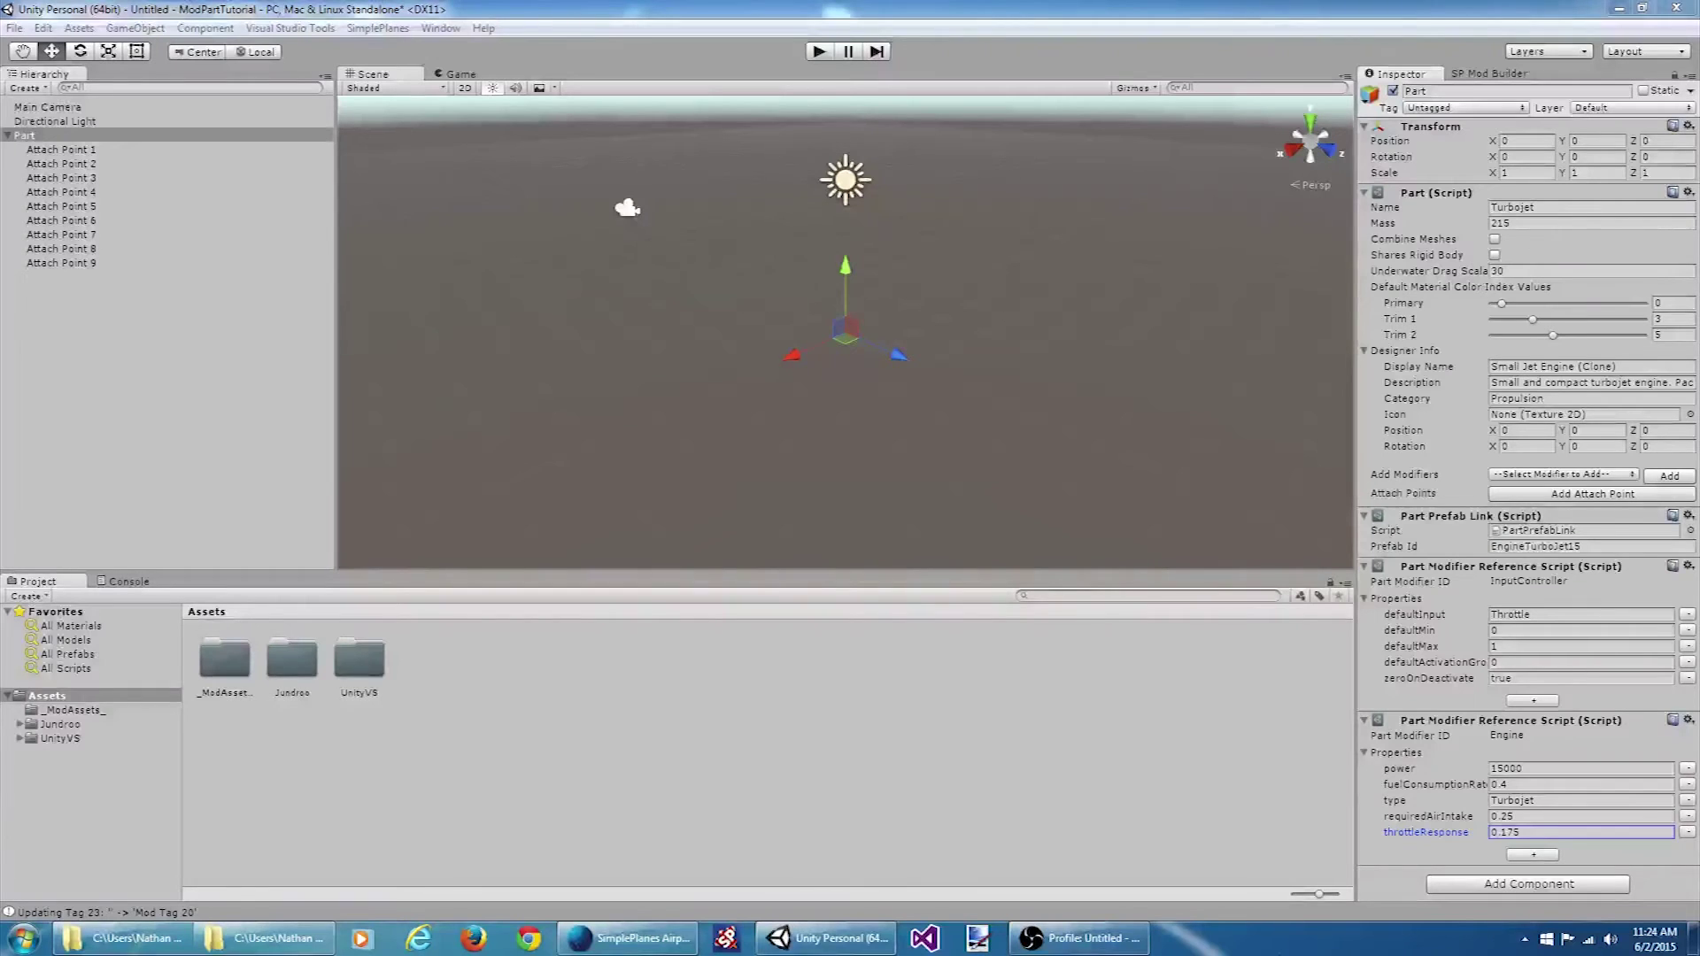
- Change the Part script's Name property to Turbojet_Fast
click(1571, 205)
click(1572, 206)
click(1579, 206)
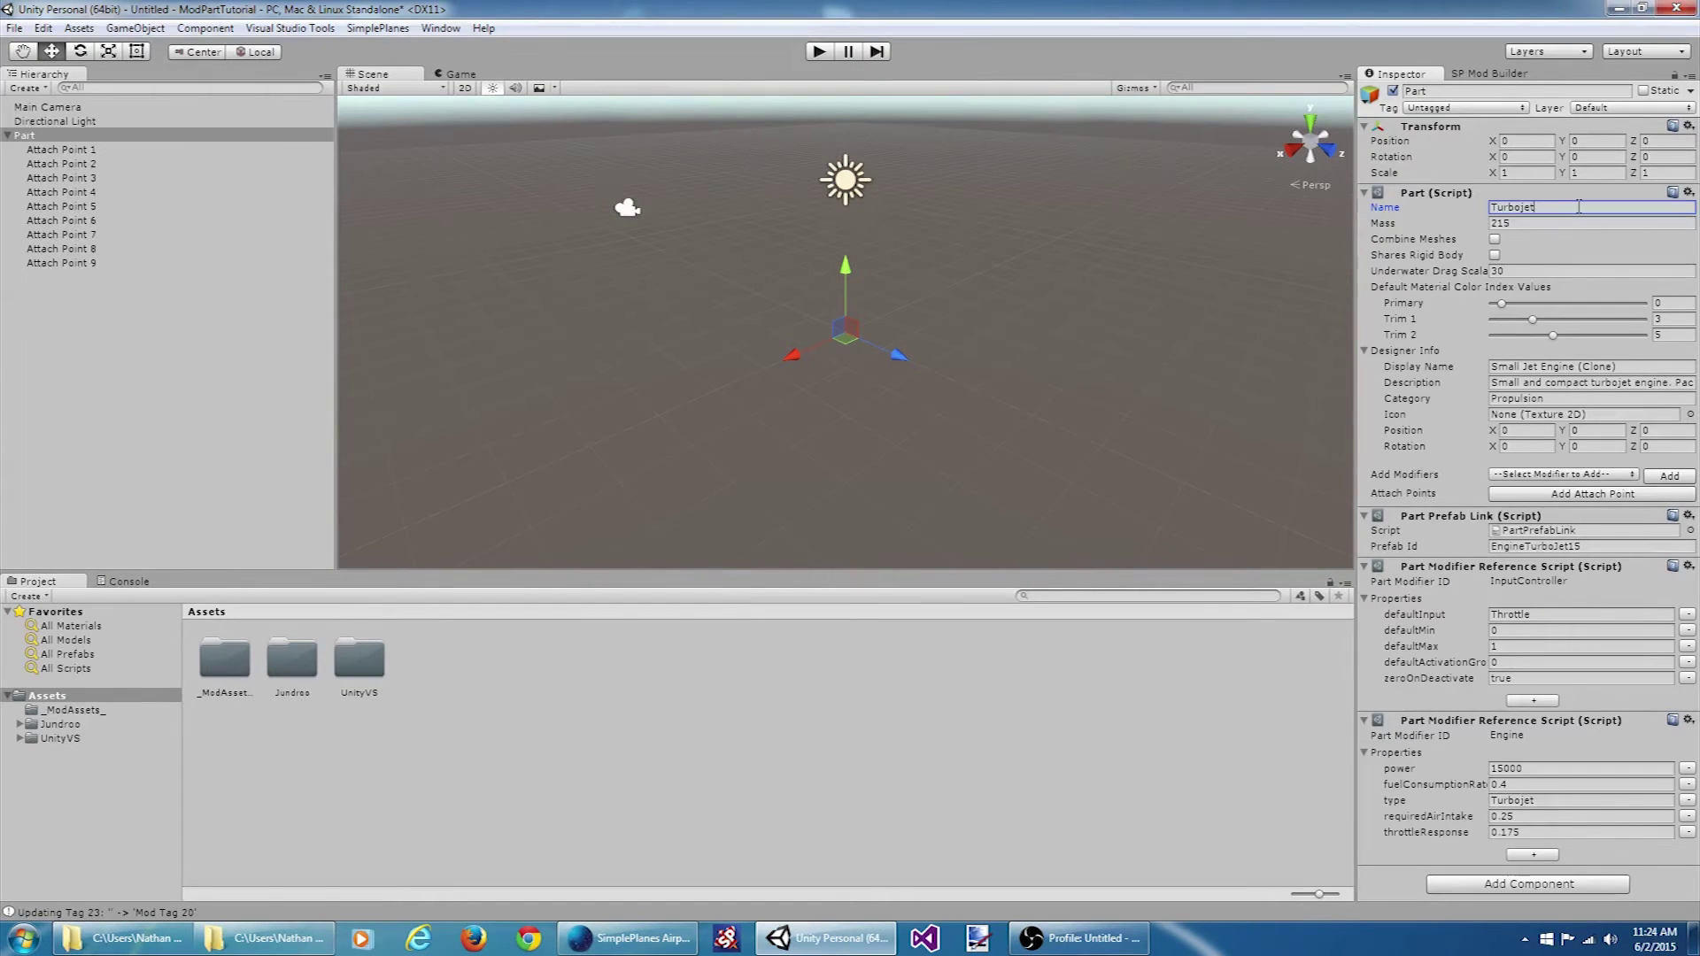
text(_Fast)
key(Return)
key(ctrl+c)
- Rename the Part object in the Hierarchy to Turbojet_Fast
click(68, 140)
key(F2)
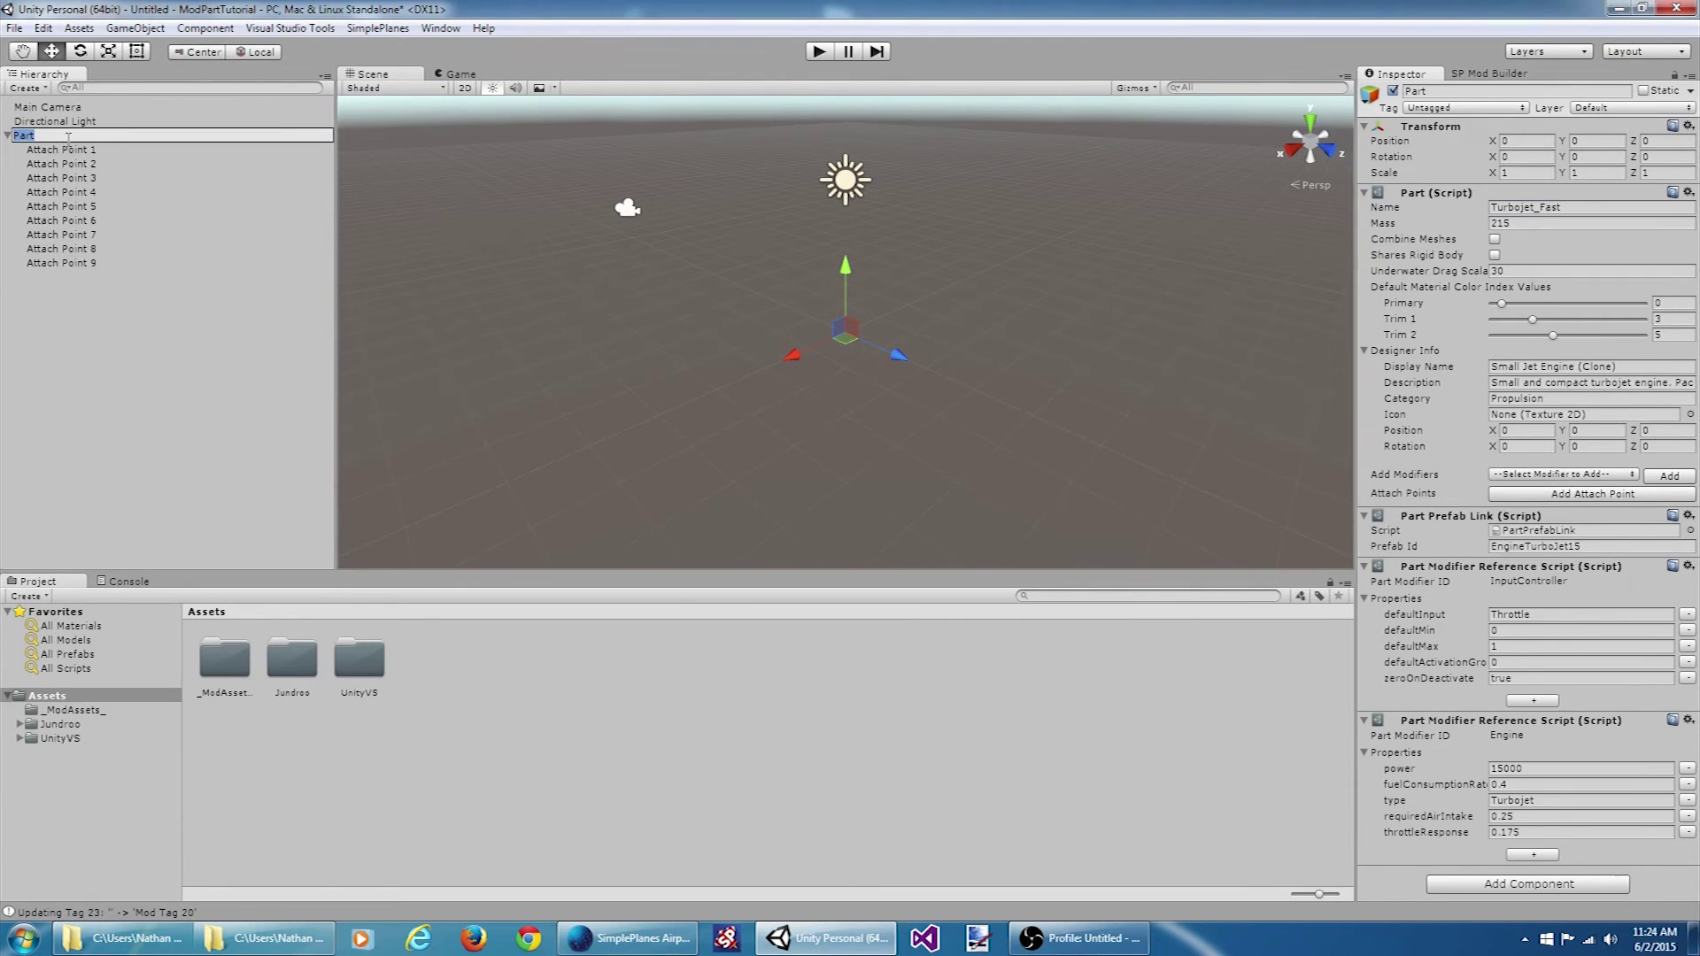
key(ctrl+v)
key(Return)
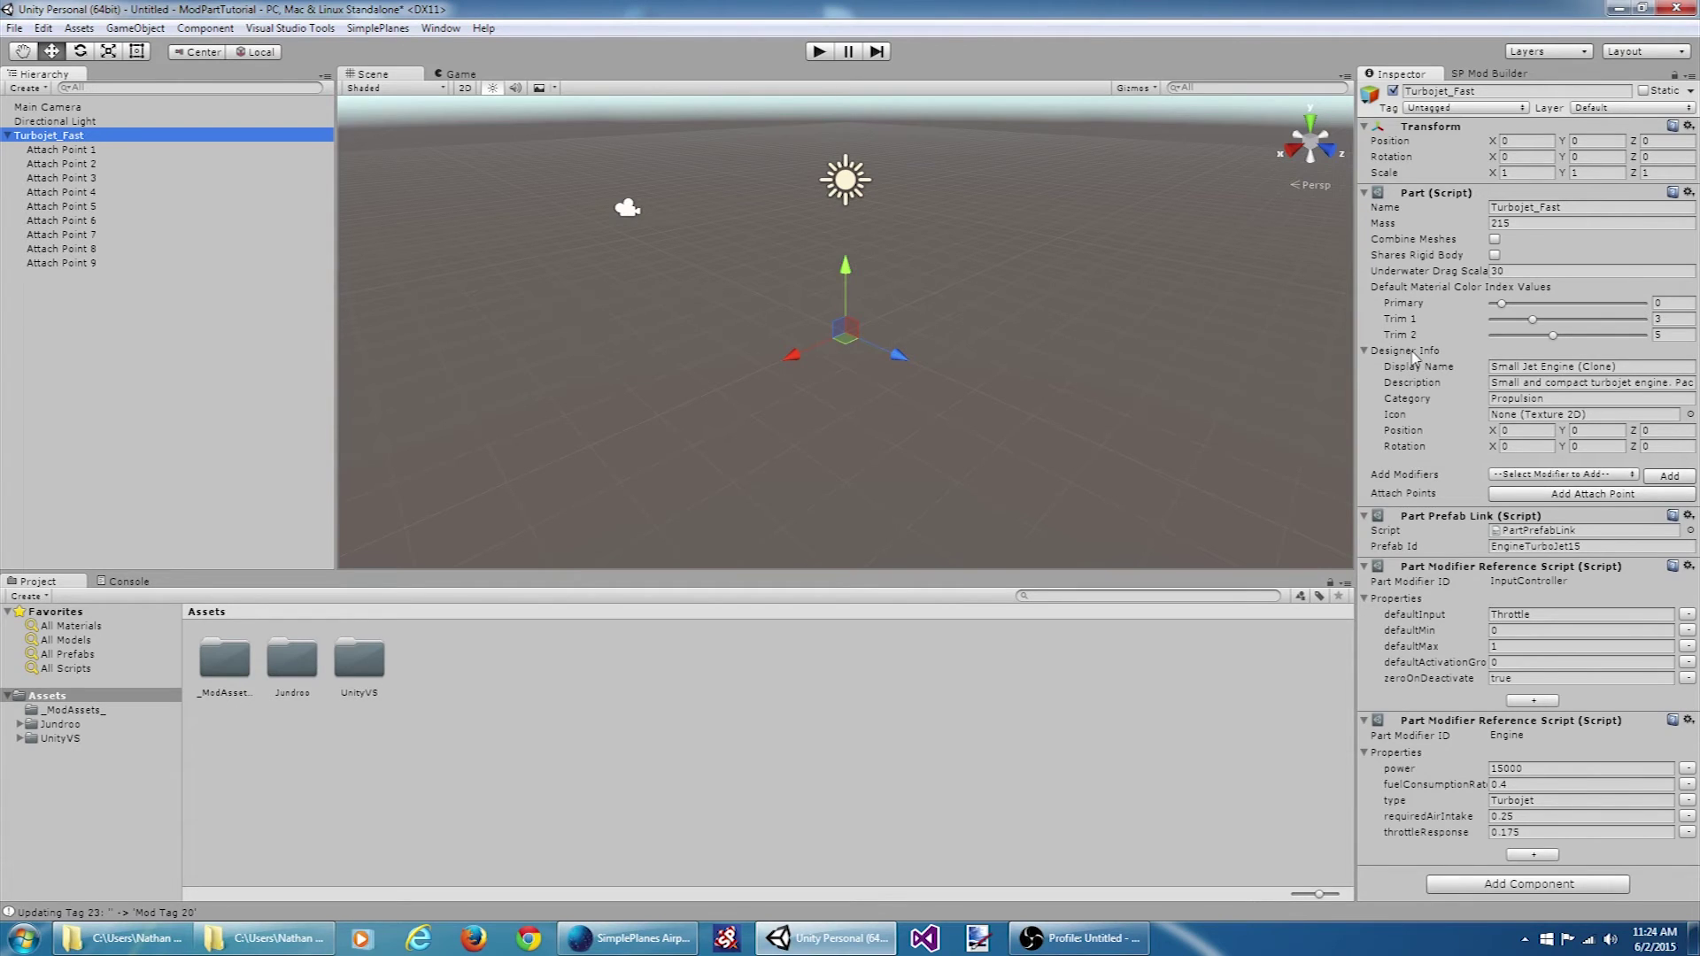
- Change the display name to Small Jet Engine (Fast)
mouse_move(1422, 372)
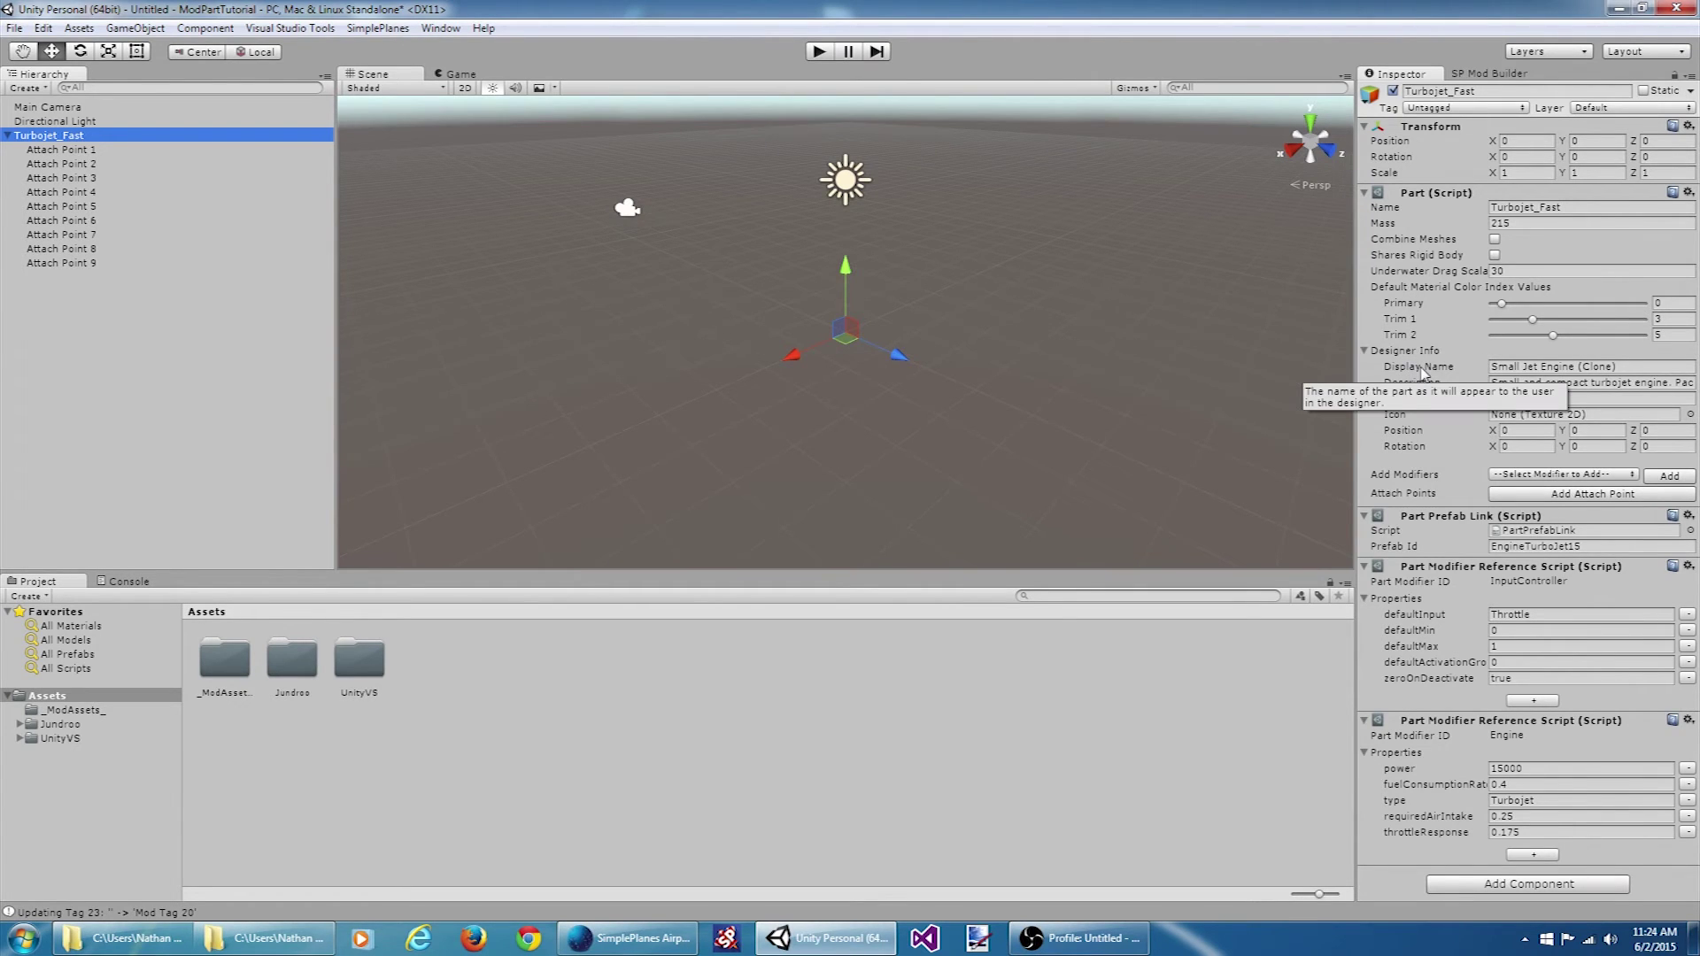
drag(1586, 367, 1613, 374)
text(Fast)
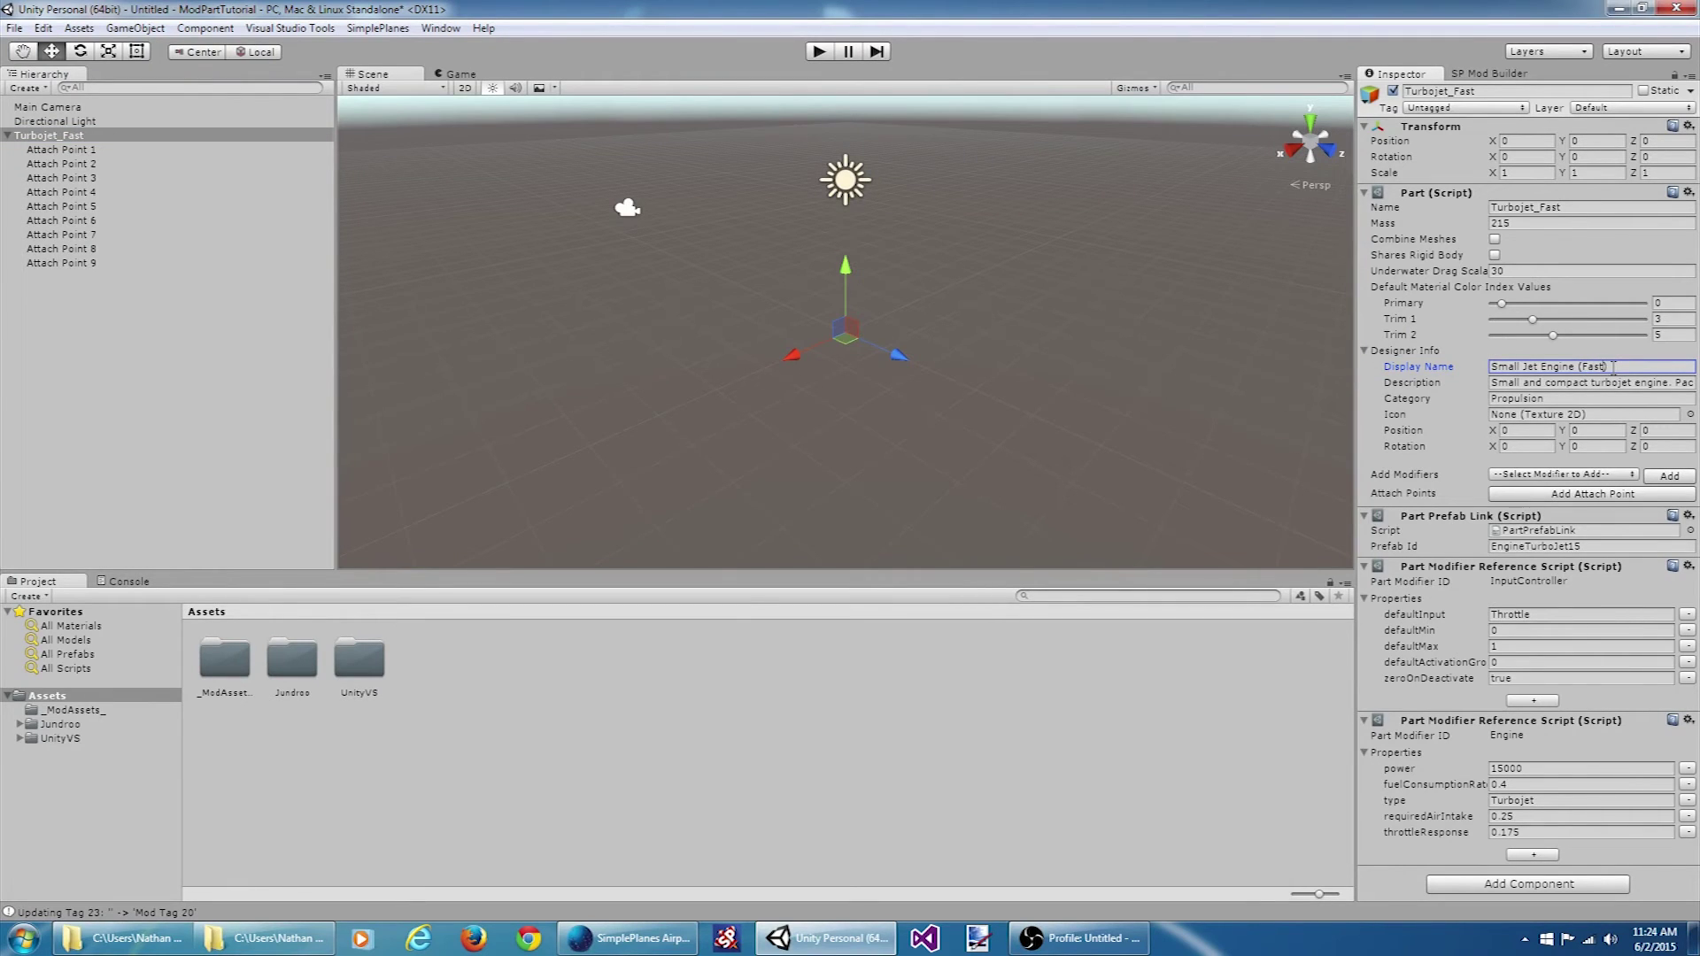
- Rewrite the description as a faster small jet engine and raise engine power to 150000
click(1512, 384)
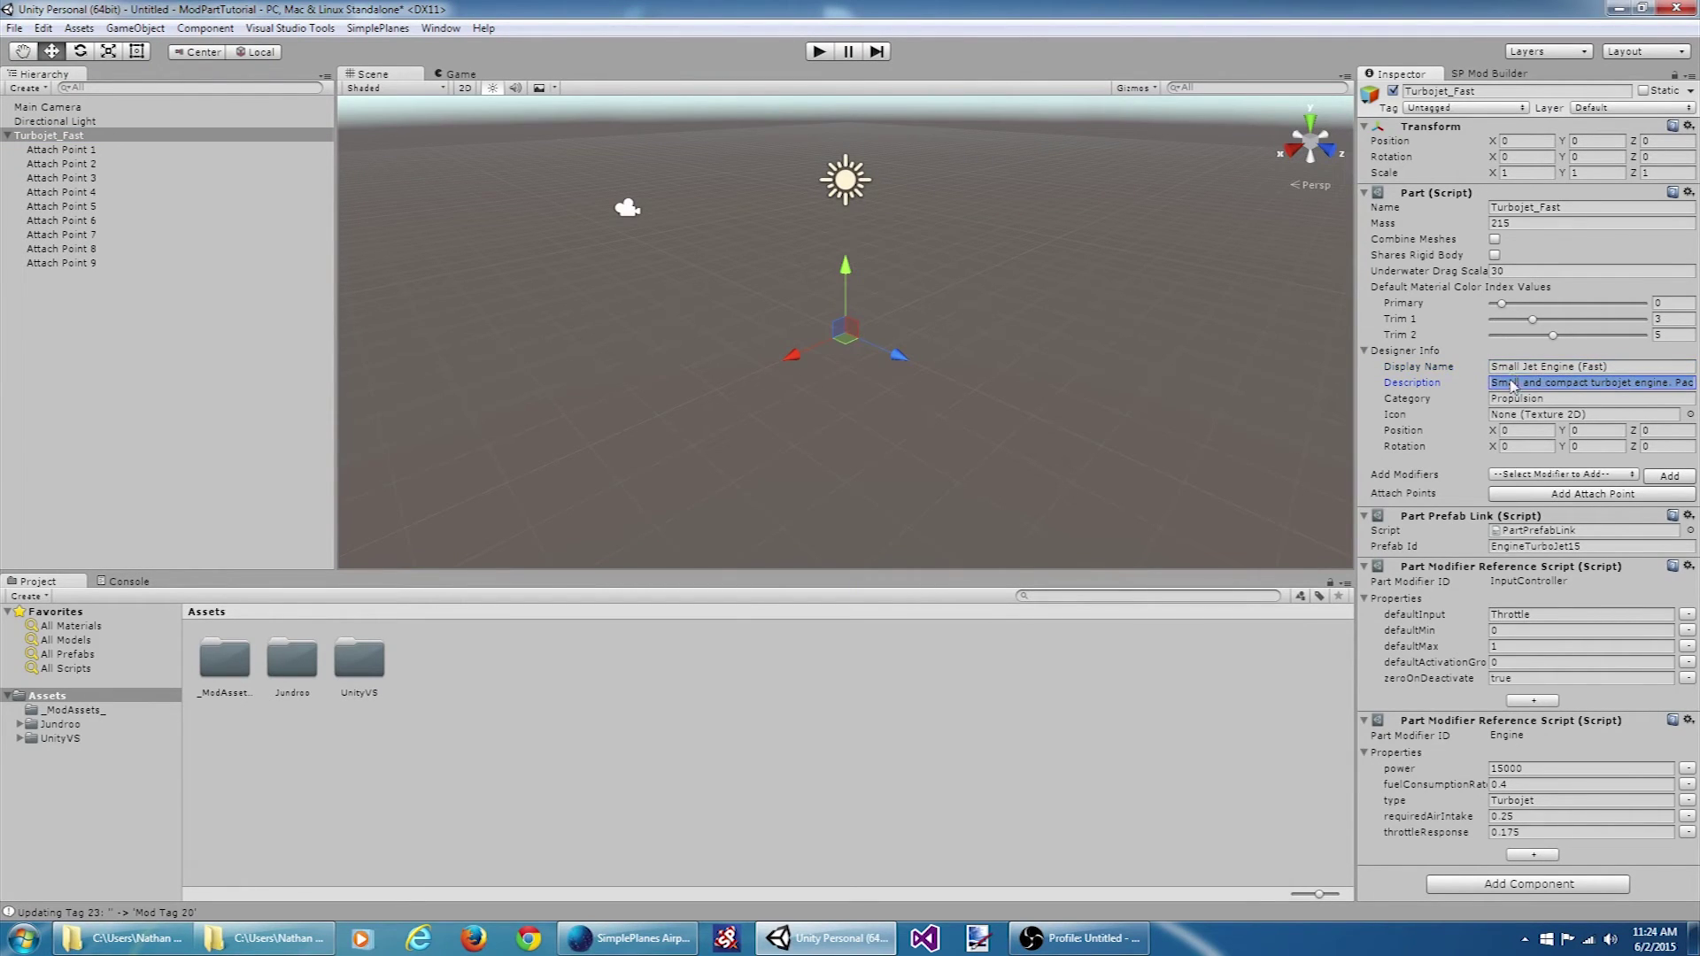
text(A)
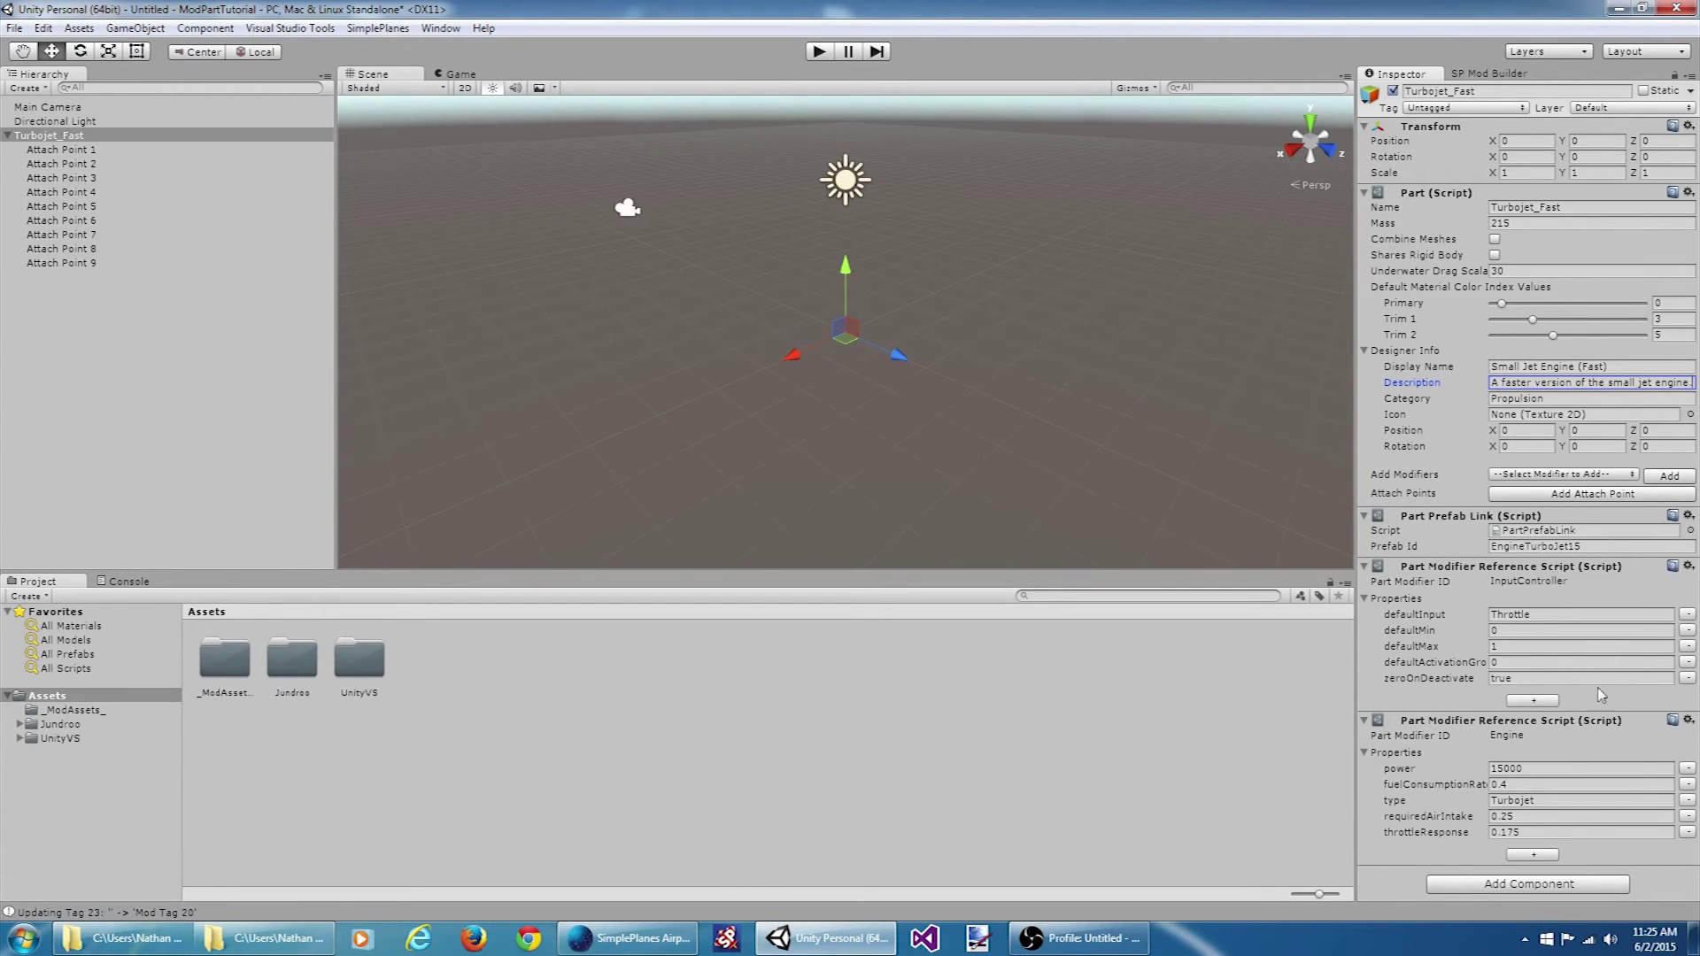
click(1562, 768)
click(1558, 770)
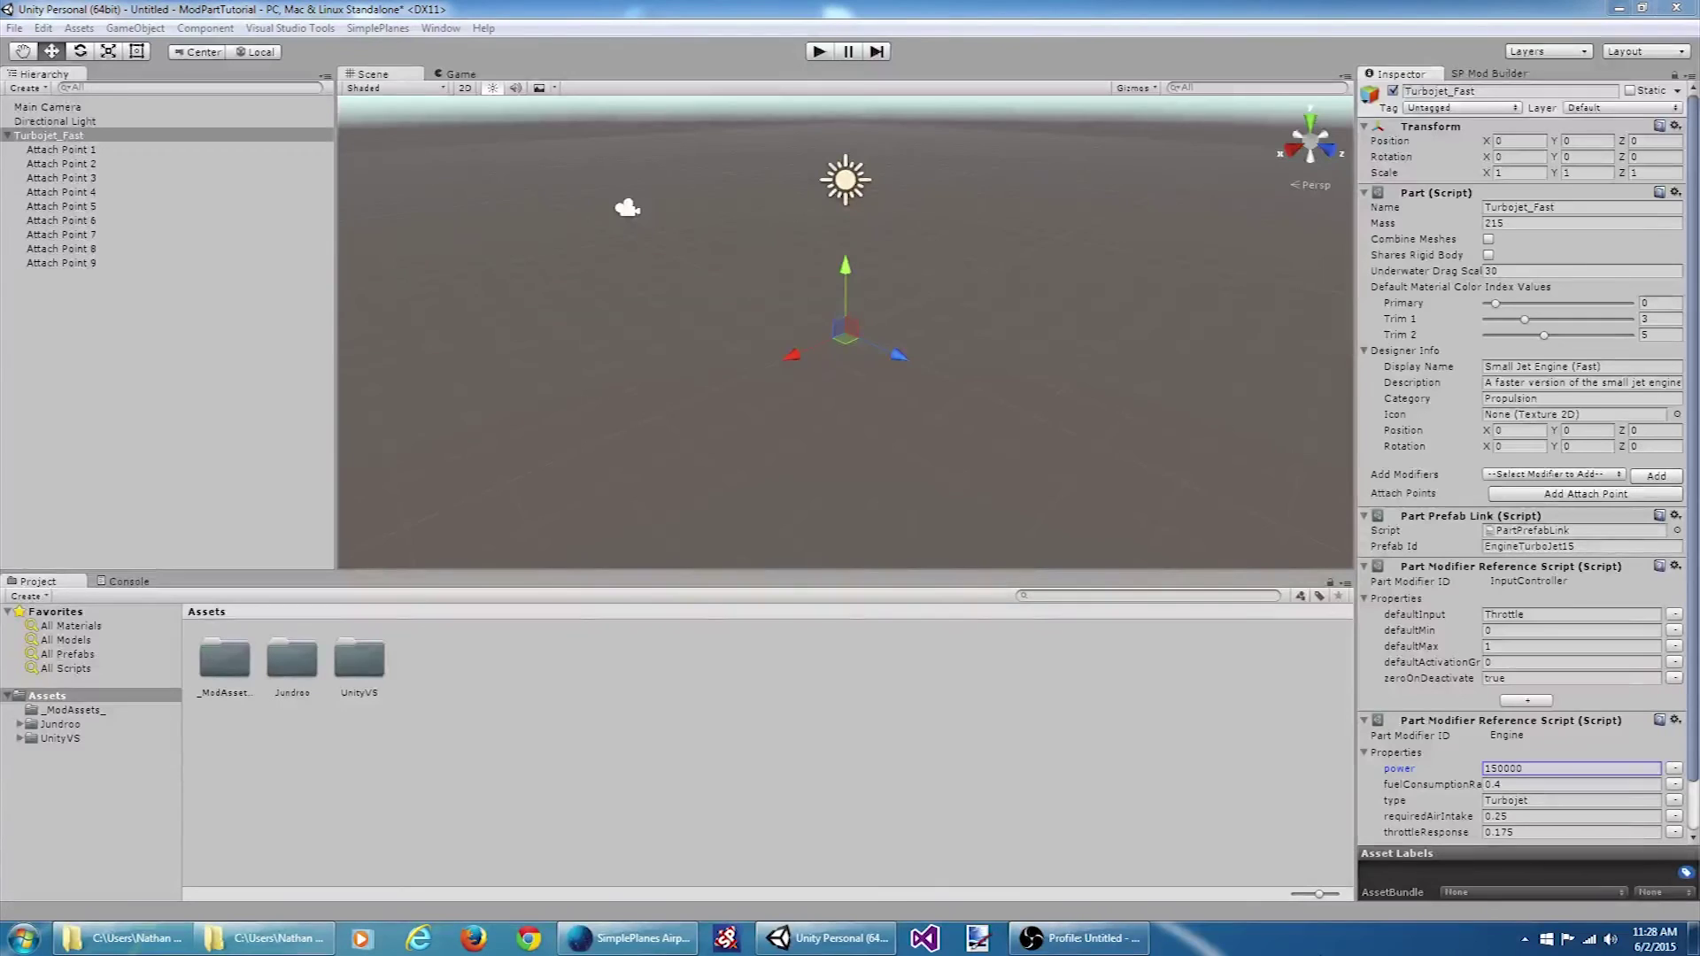
- Add the Turbojet_Fast scene object to the mod's parts in the SP Mod Builder
click(76, 136)
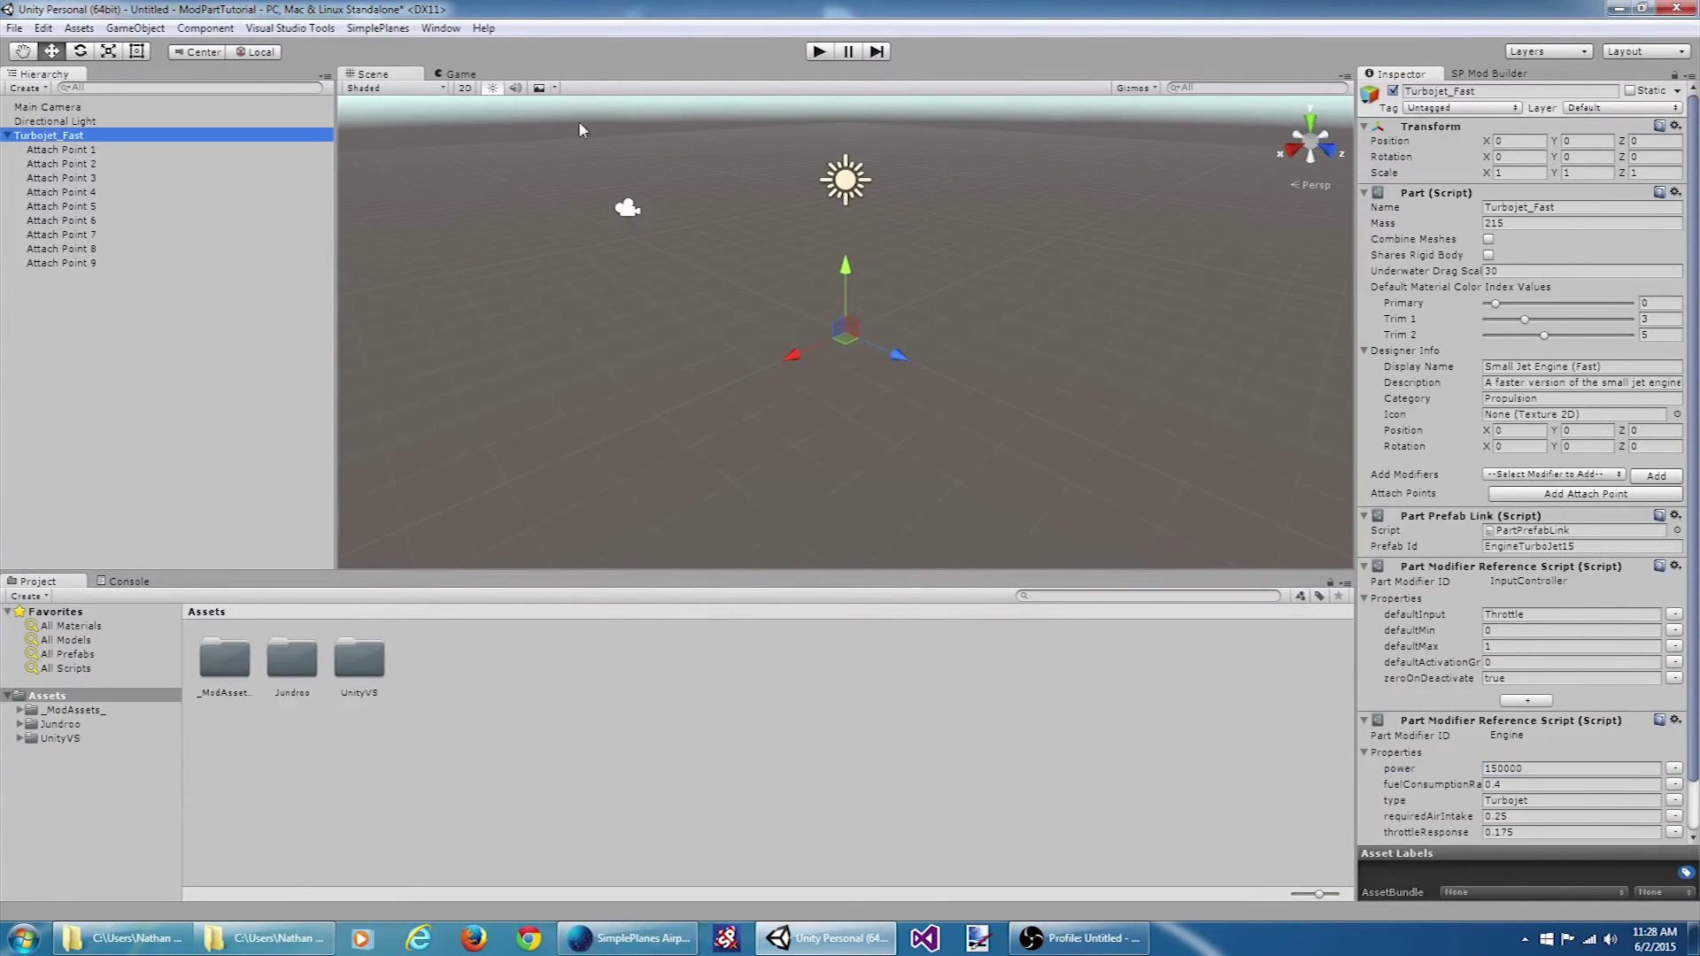
click(1486, 74)
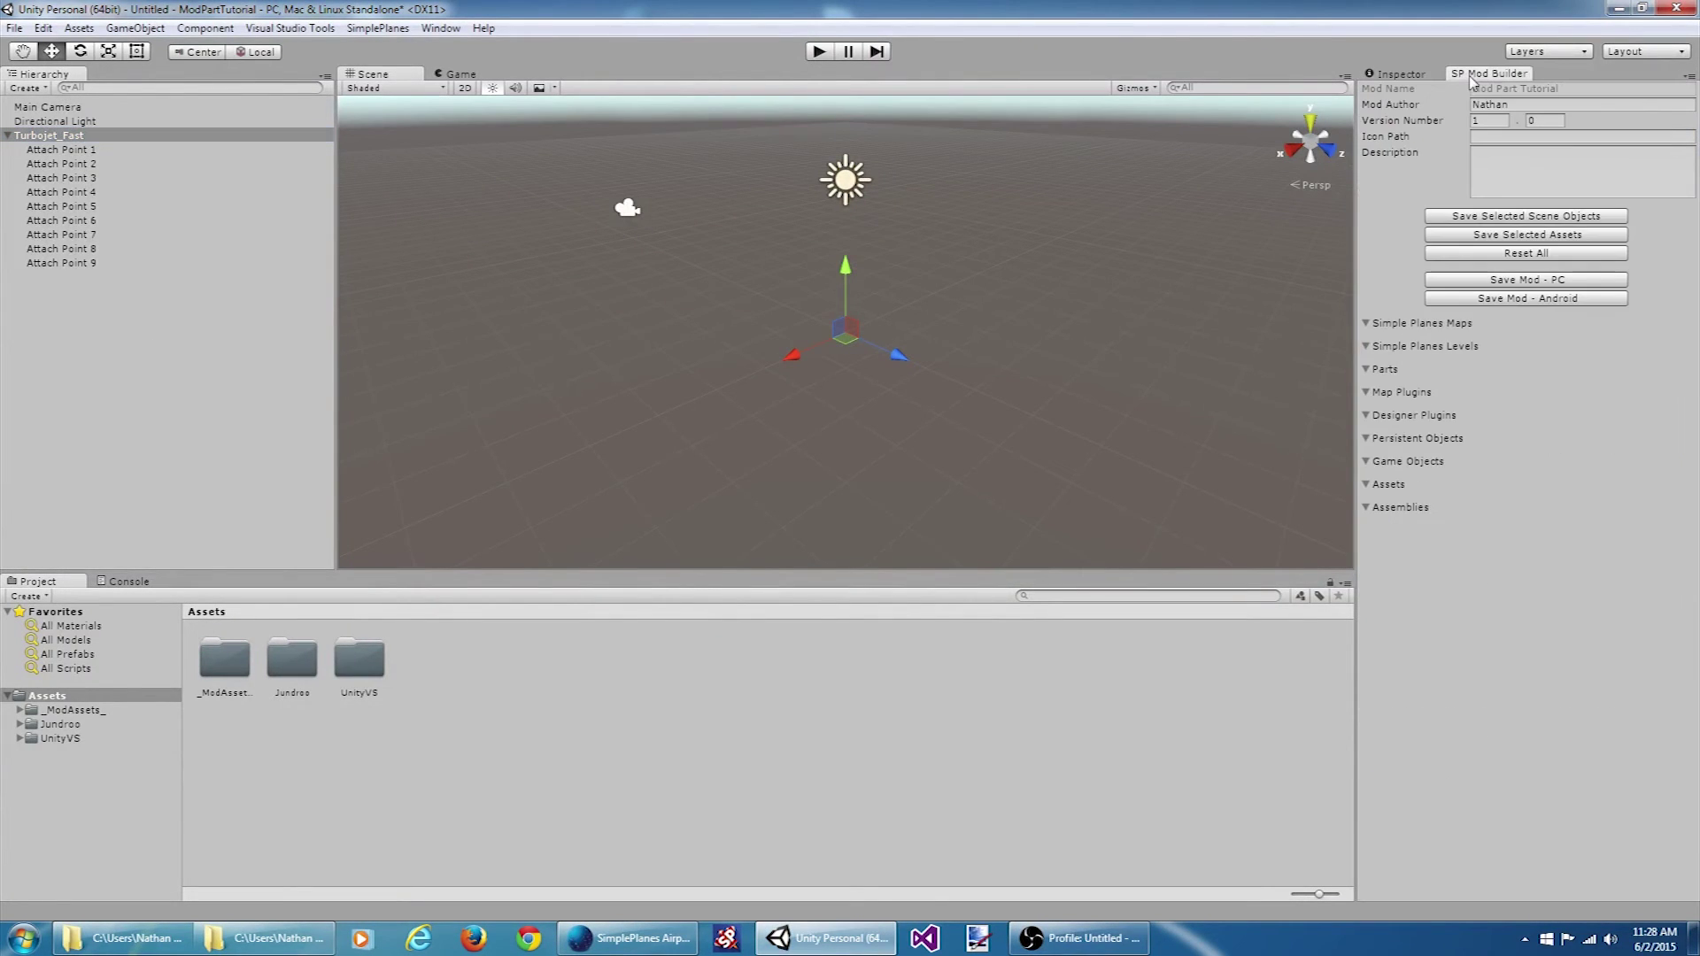
click(1532, 217)
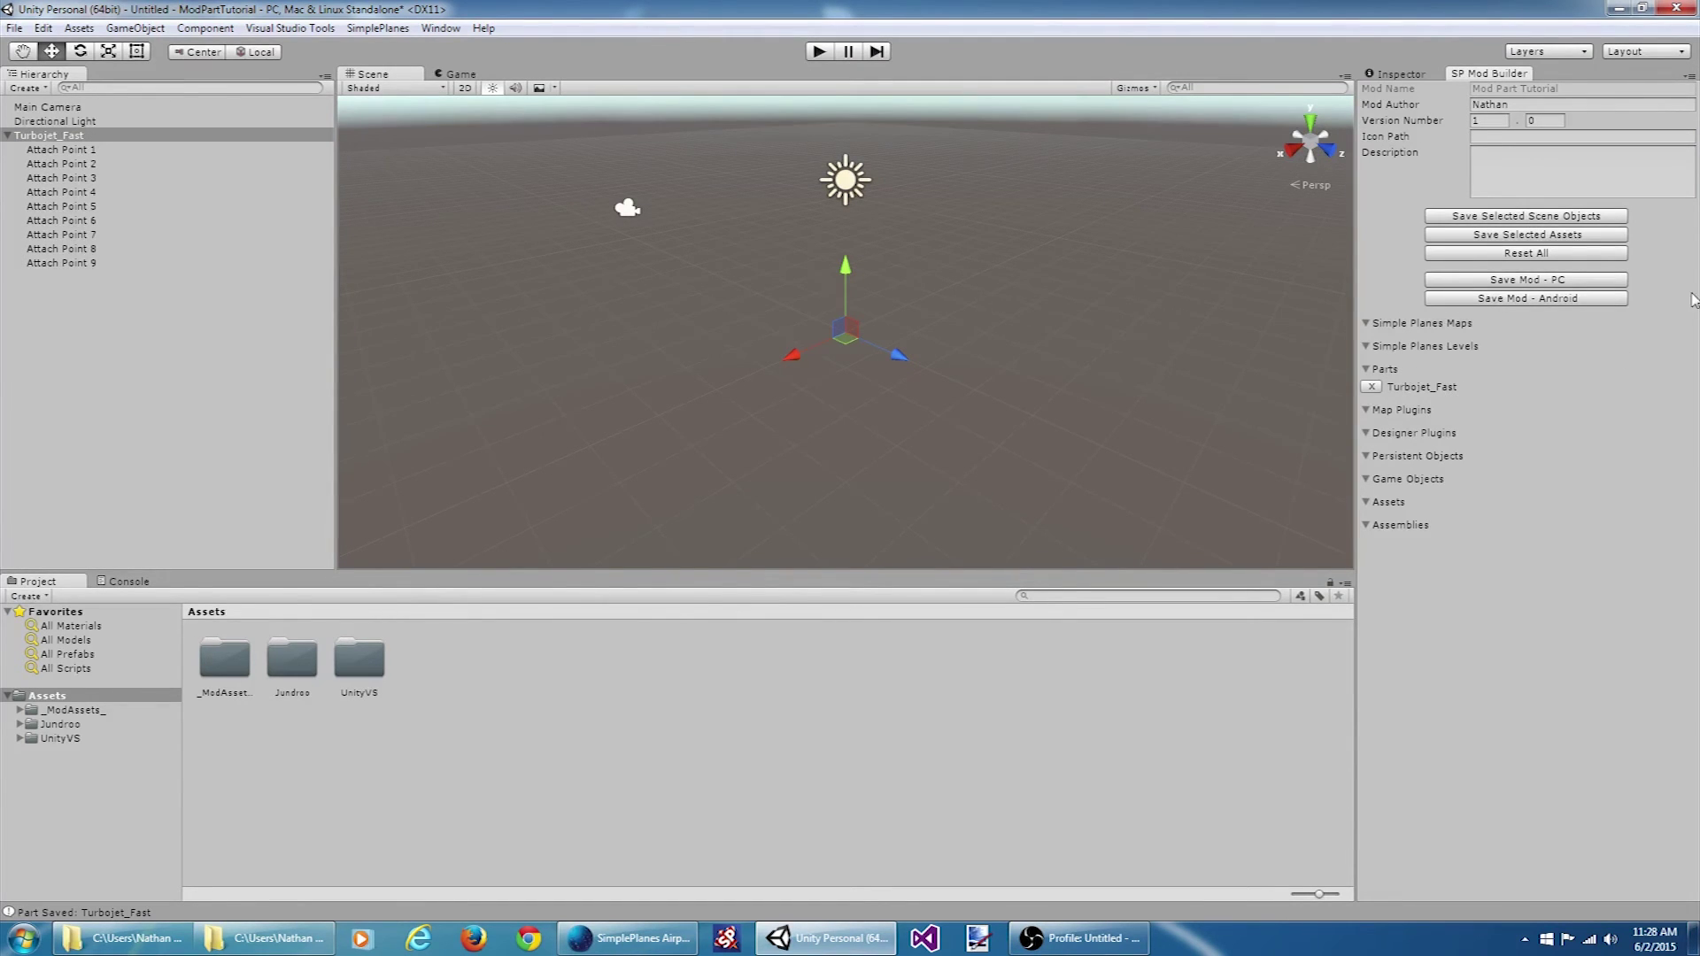
- Save the mod for PC as Mod Part Tutorial.mod in the Mods folder
click(1563, 281)
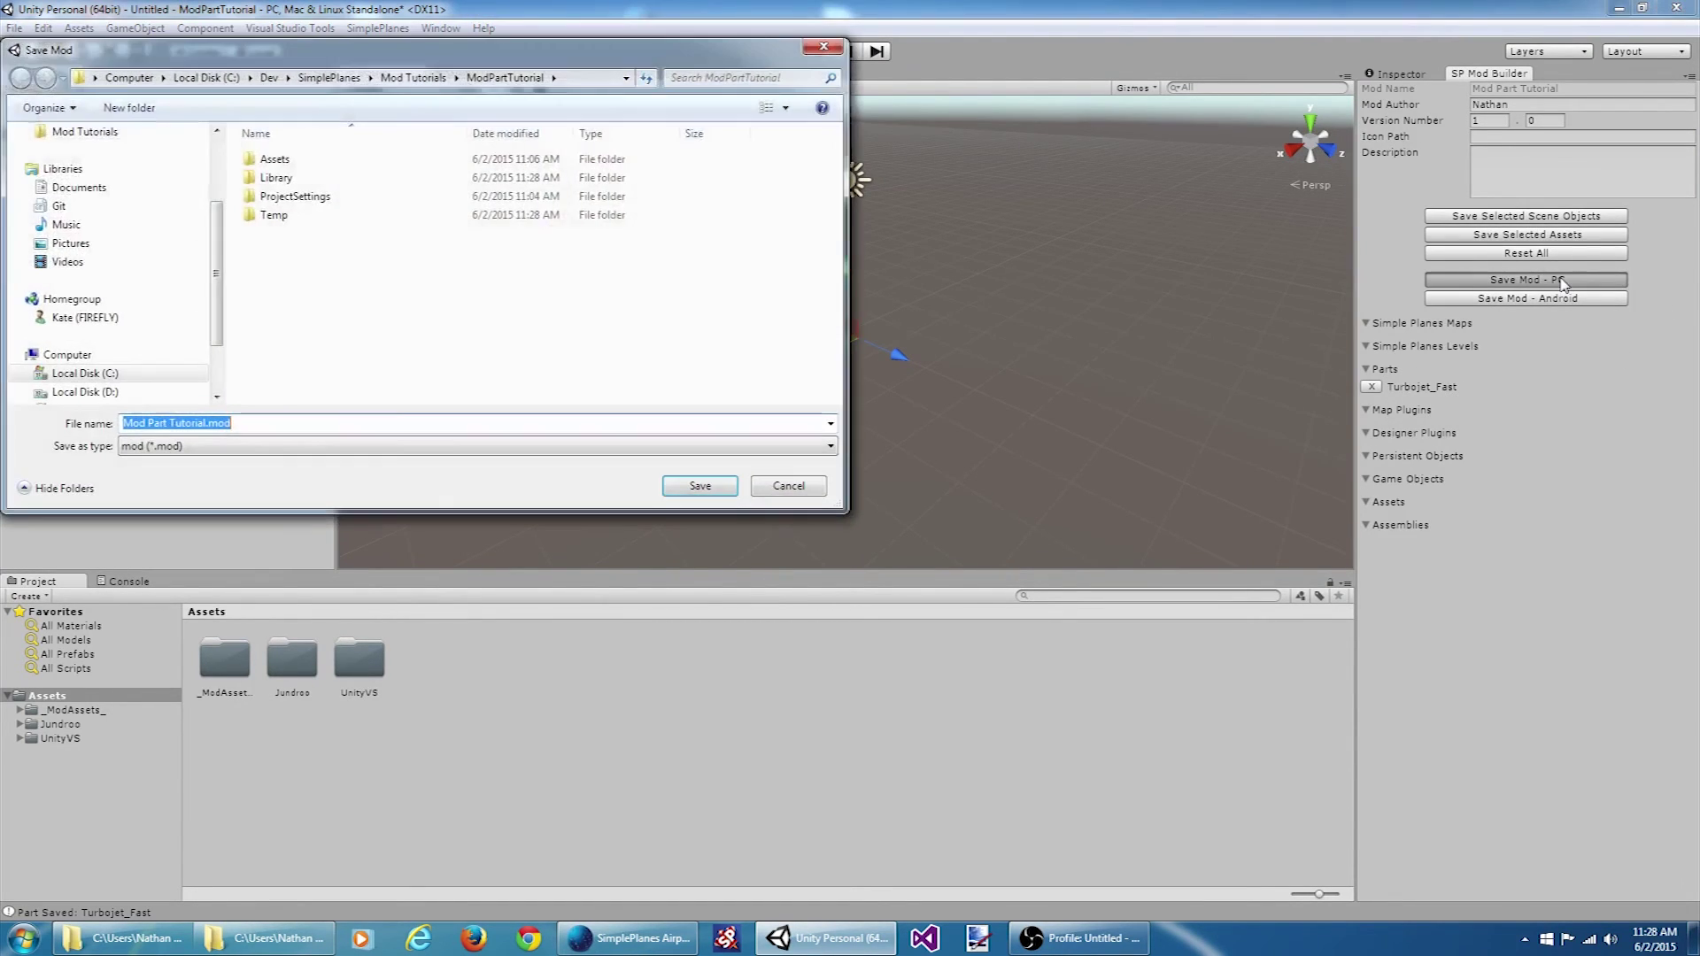
scroll(139, 150, up, 2)
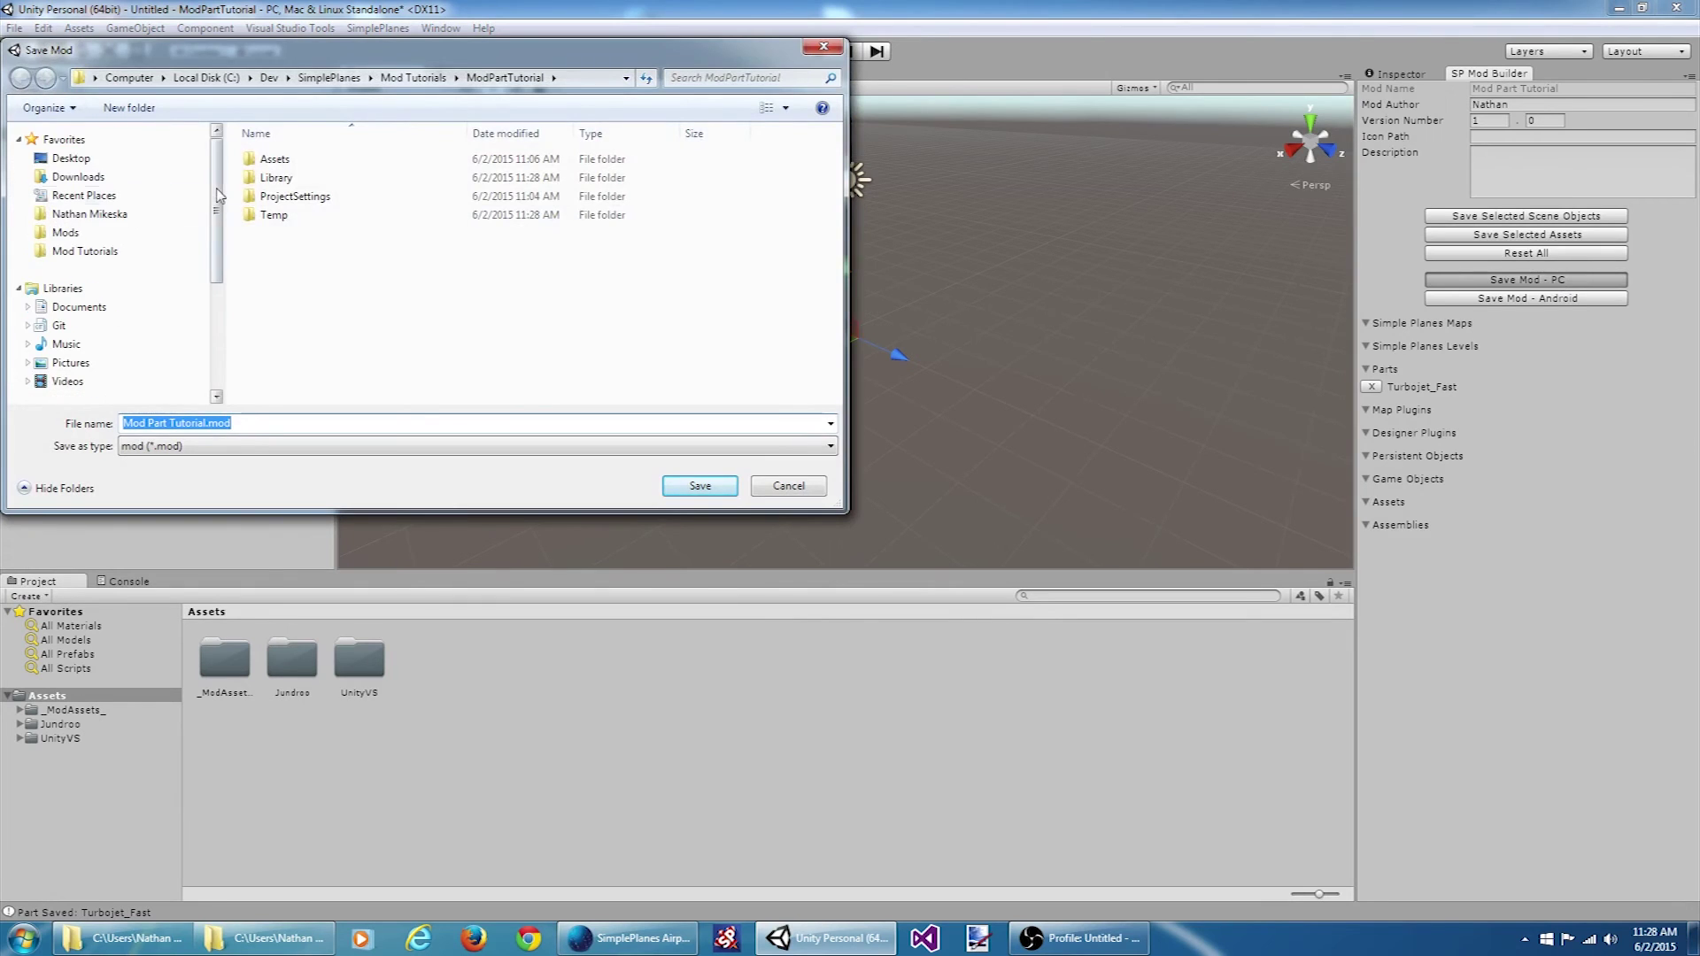
click(75, 233)
click(671, 489)
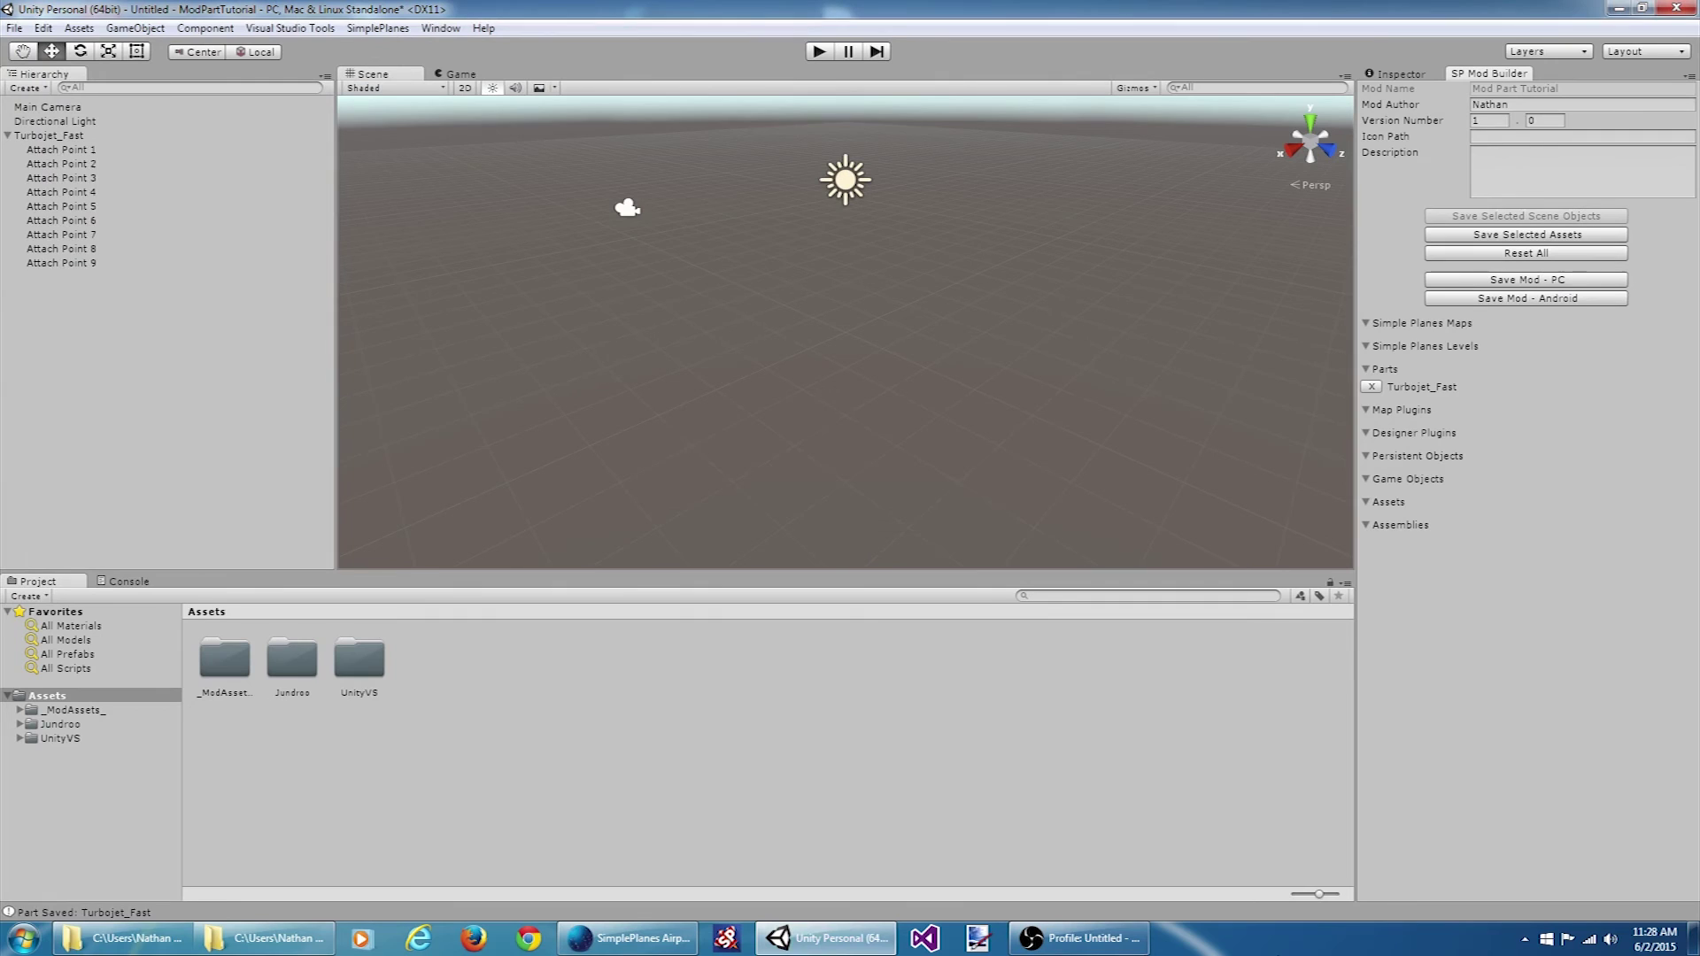
click(726, 938)
- Check the Mod Part Tutorial mod's details, then start a Sandbox game
scroll(1154, 213, down, 8)
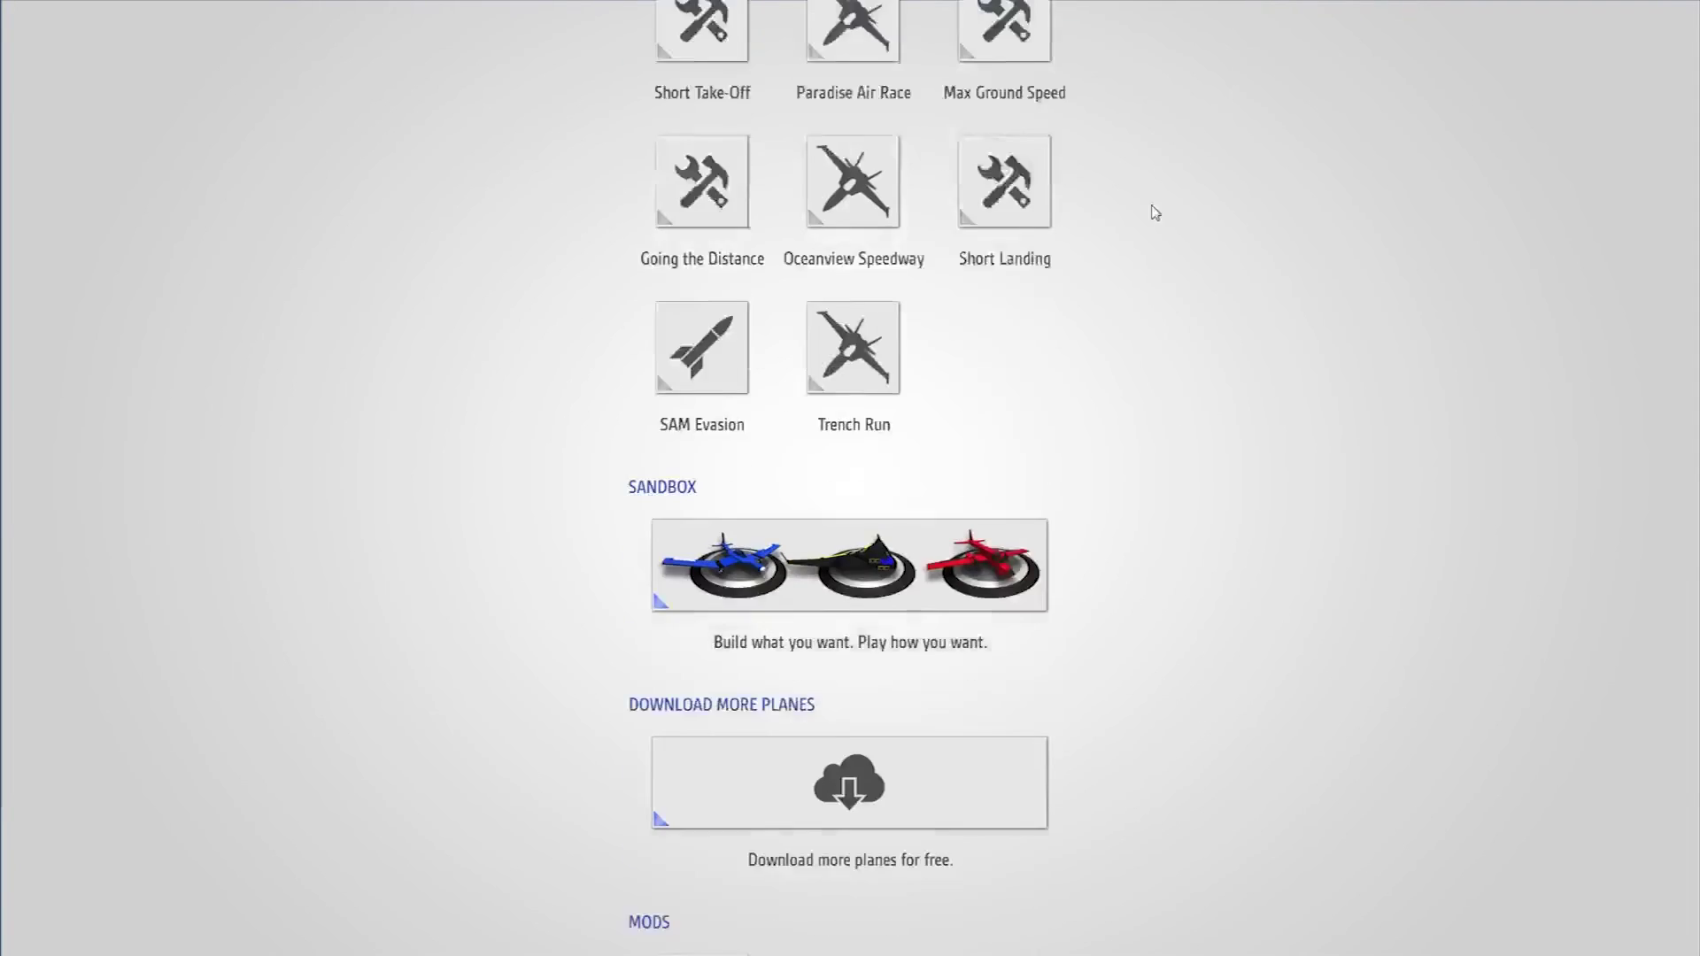
click(684, 785)
scroll(1237, 330, down, 4)
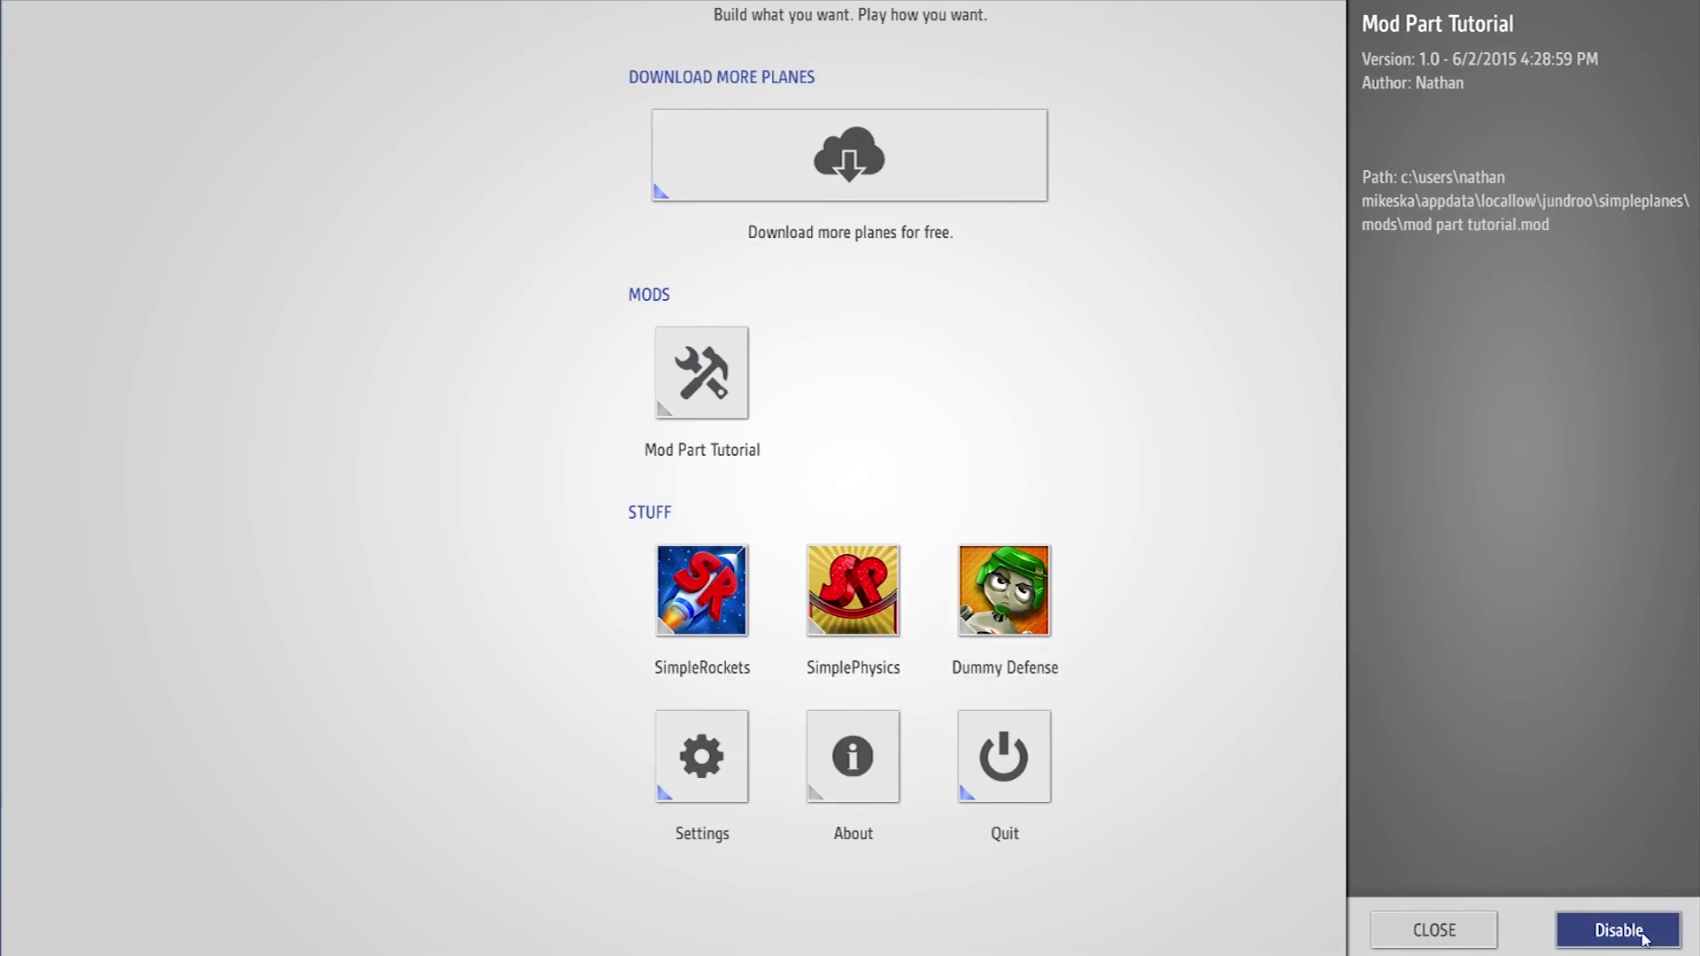
scroll(1270, 715, up, 4)
click(849, 354)
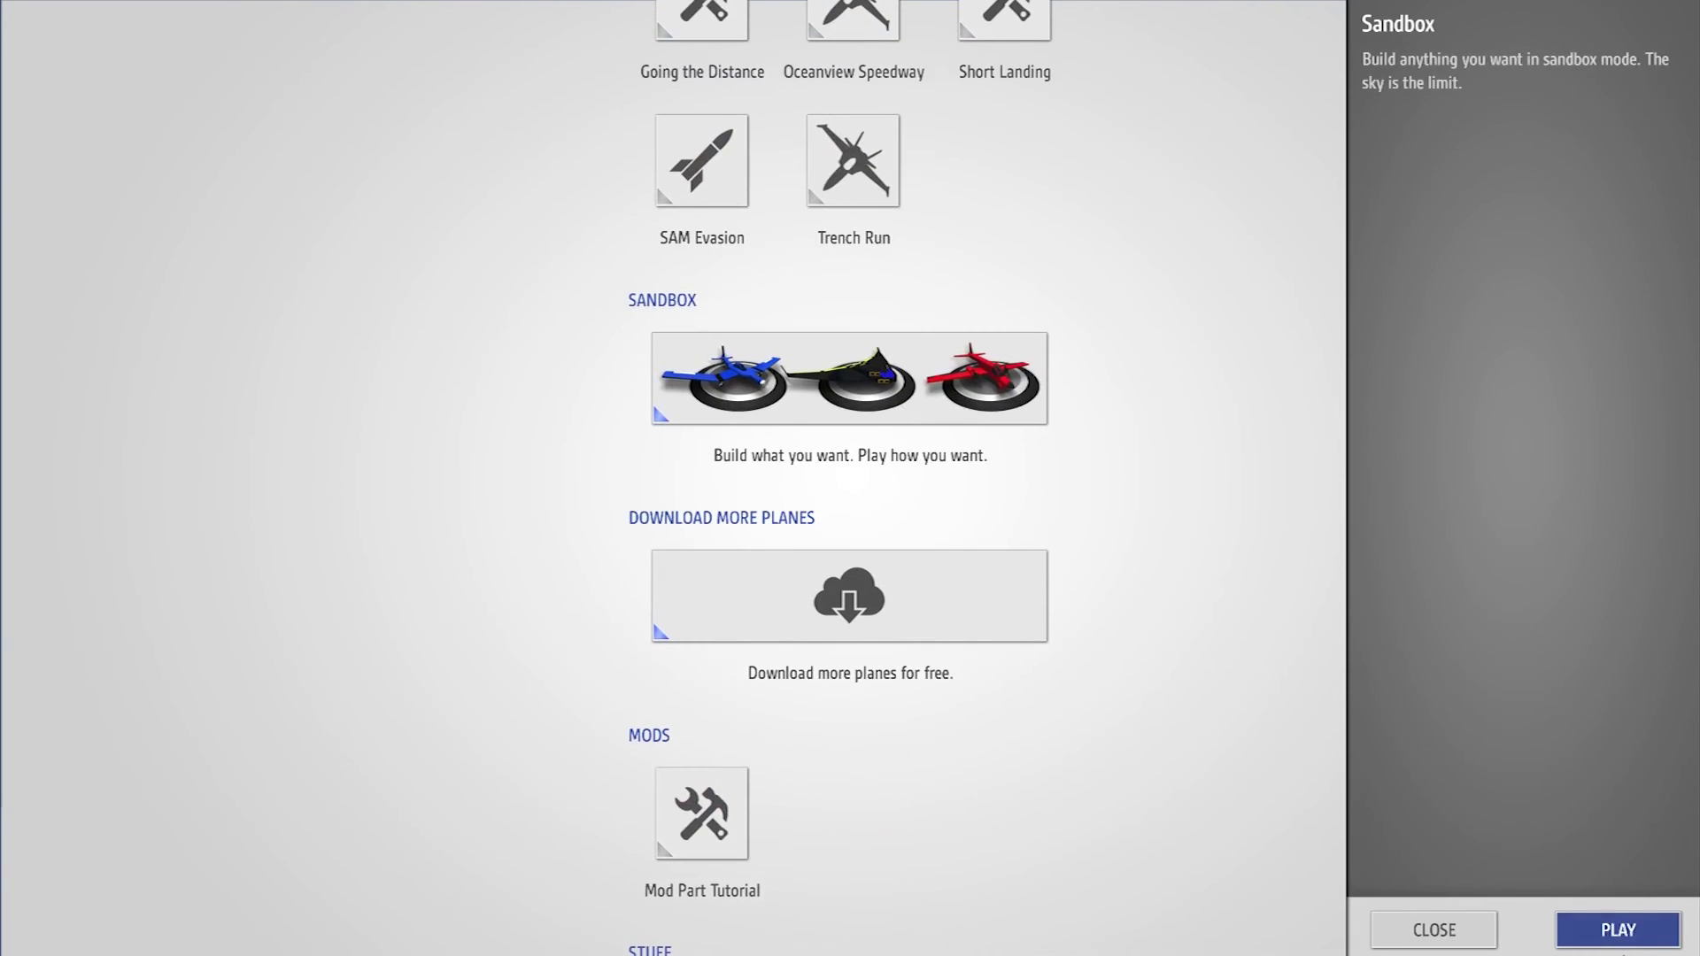
click(1618, 930)
- Load the saved P-51 Mustang into the designer
click(1669, 96)
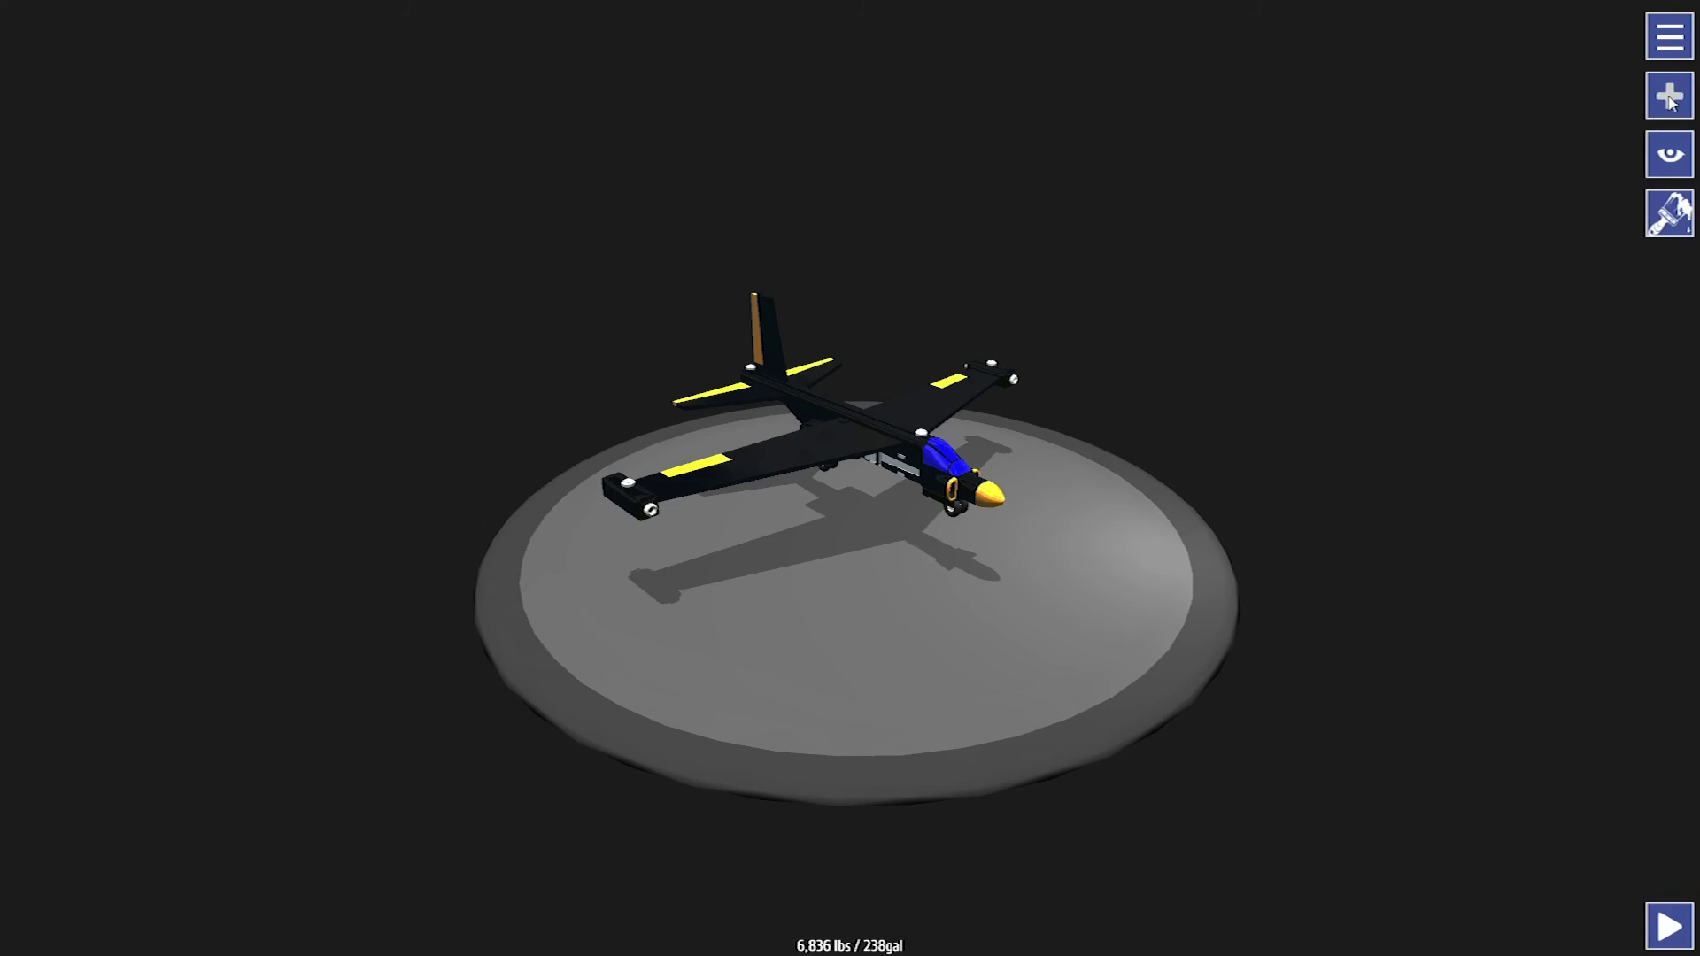
click(1665, 40)
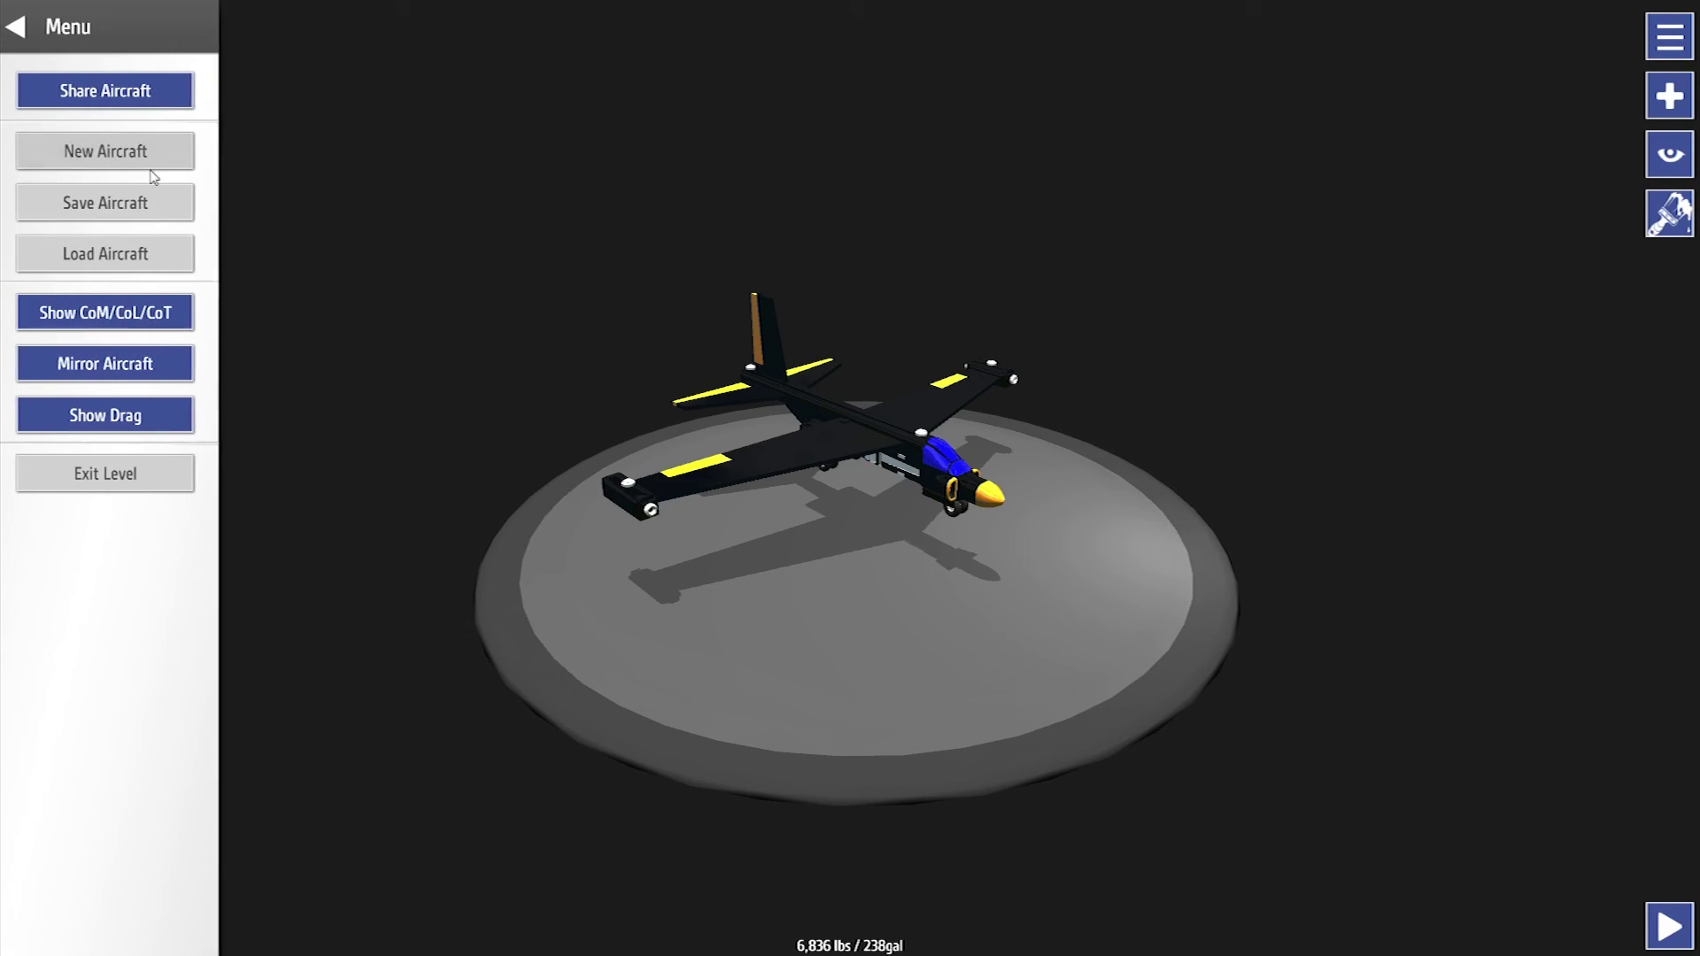
click(115, 251)
click(105, 165)
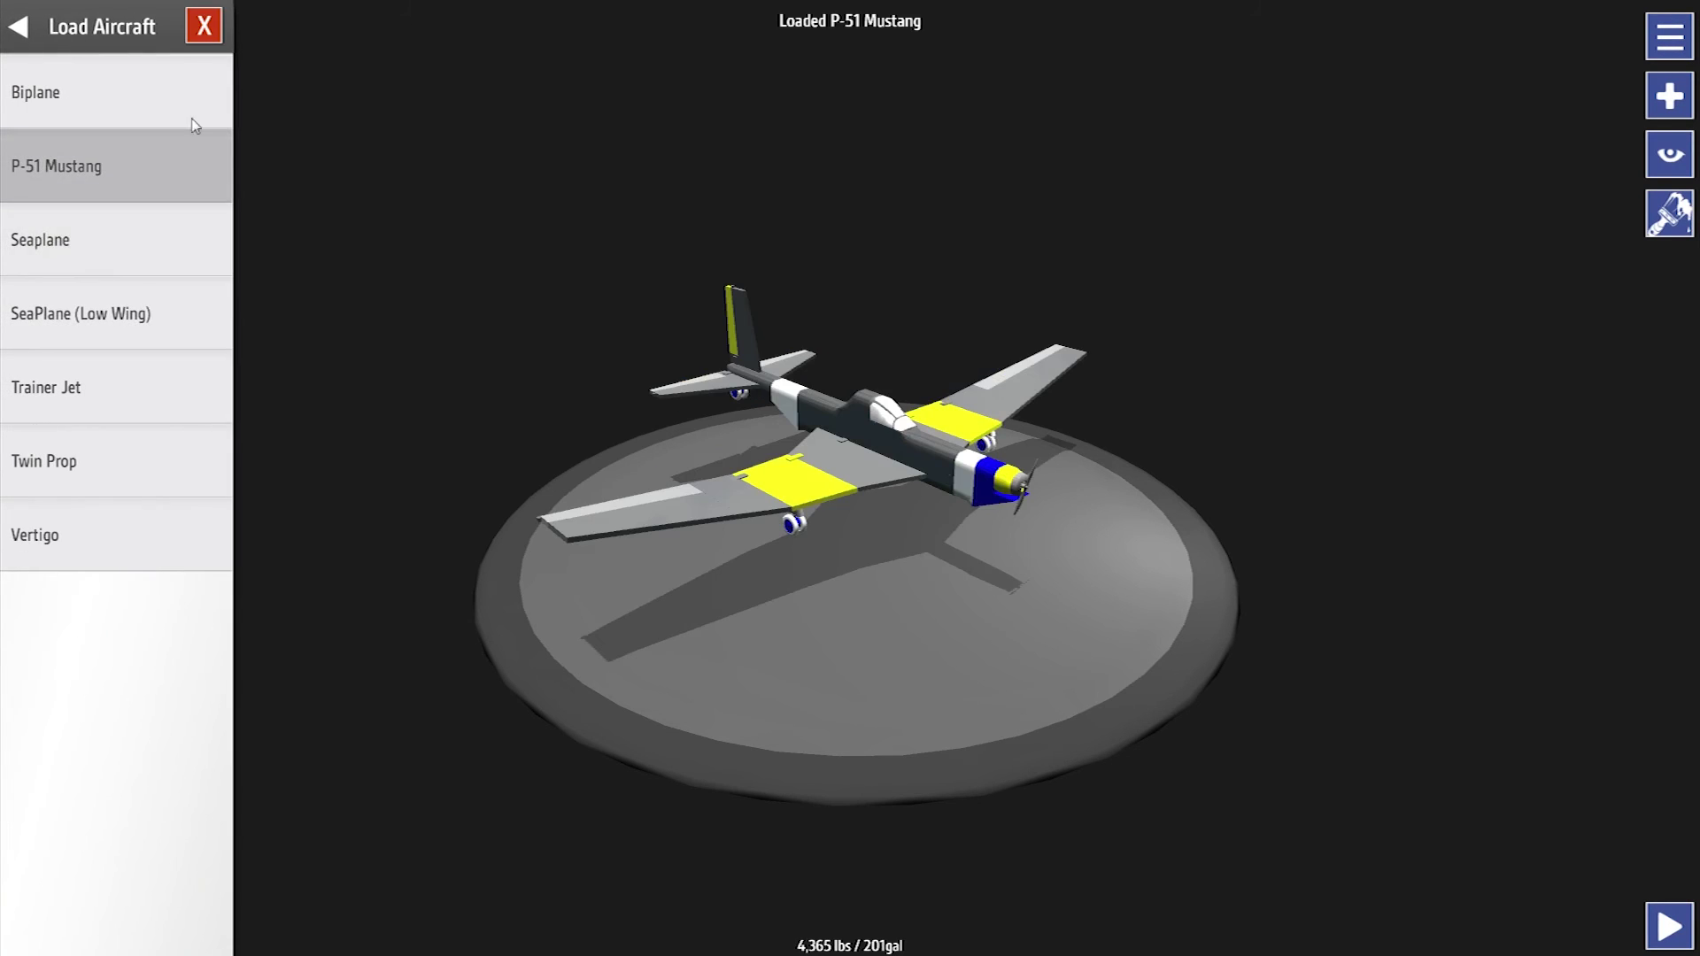
- Mount a Small Jet Engine (Fast) from Propulsion on each wingtip
click(61, 30)
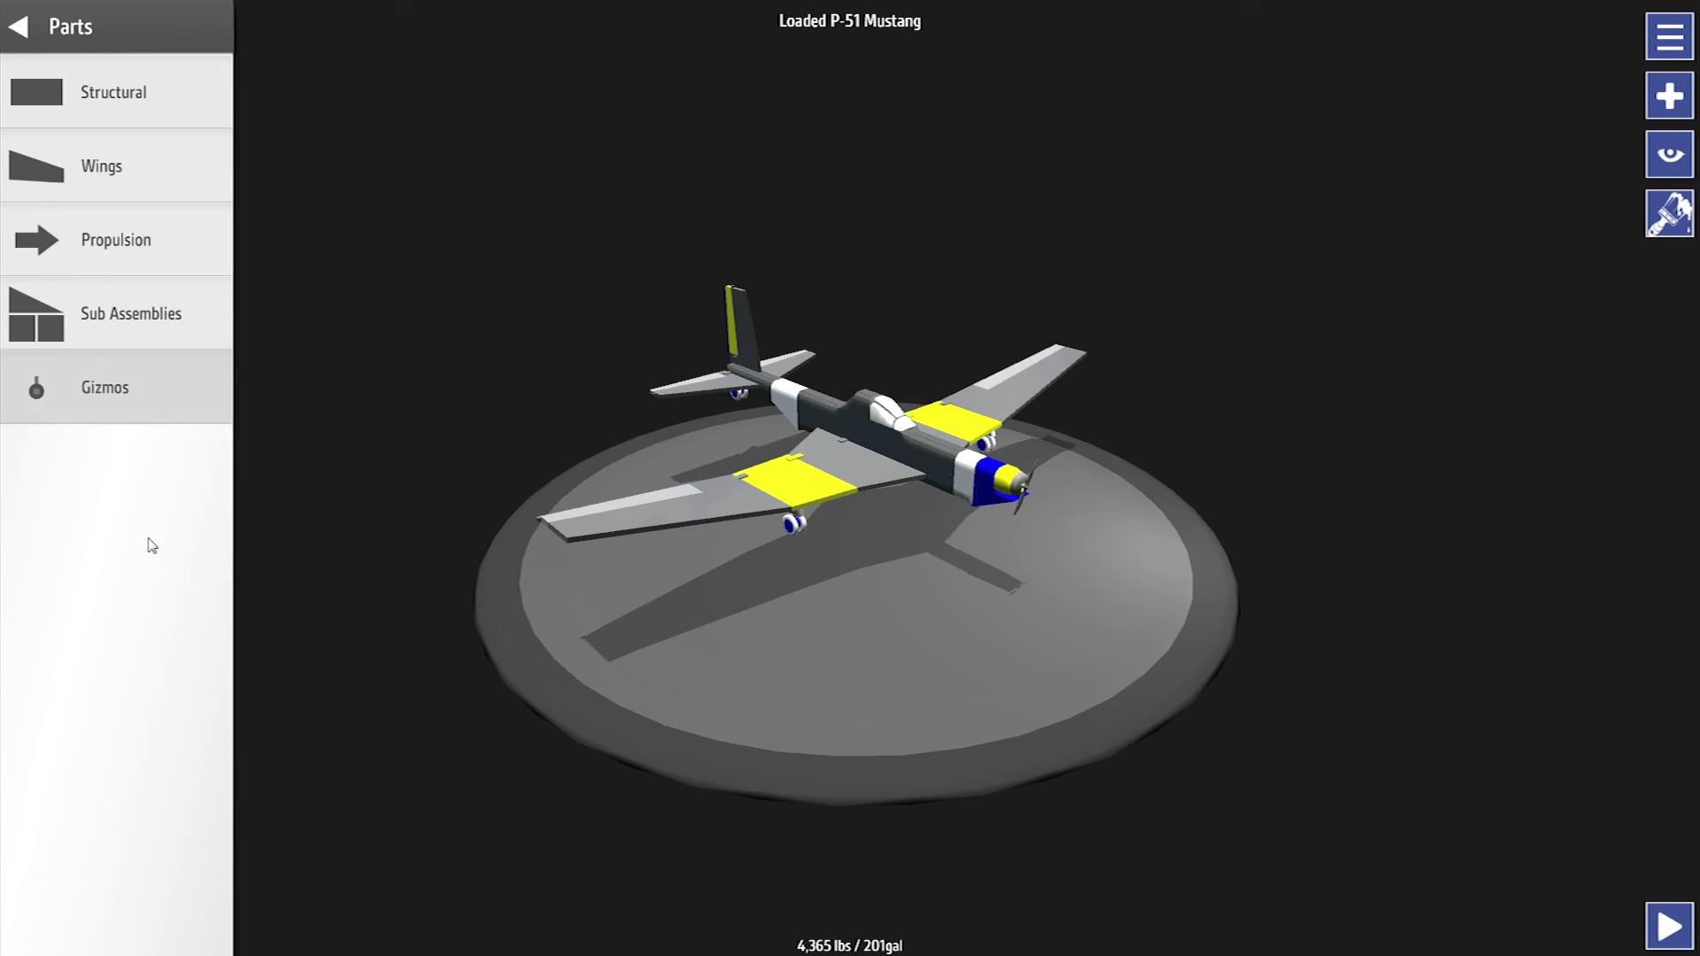
click(132, 247)
drag(202, 734, 171, 237)
drag(148, 378, 529, 538)
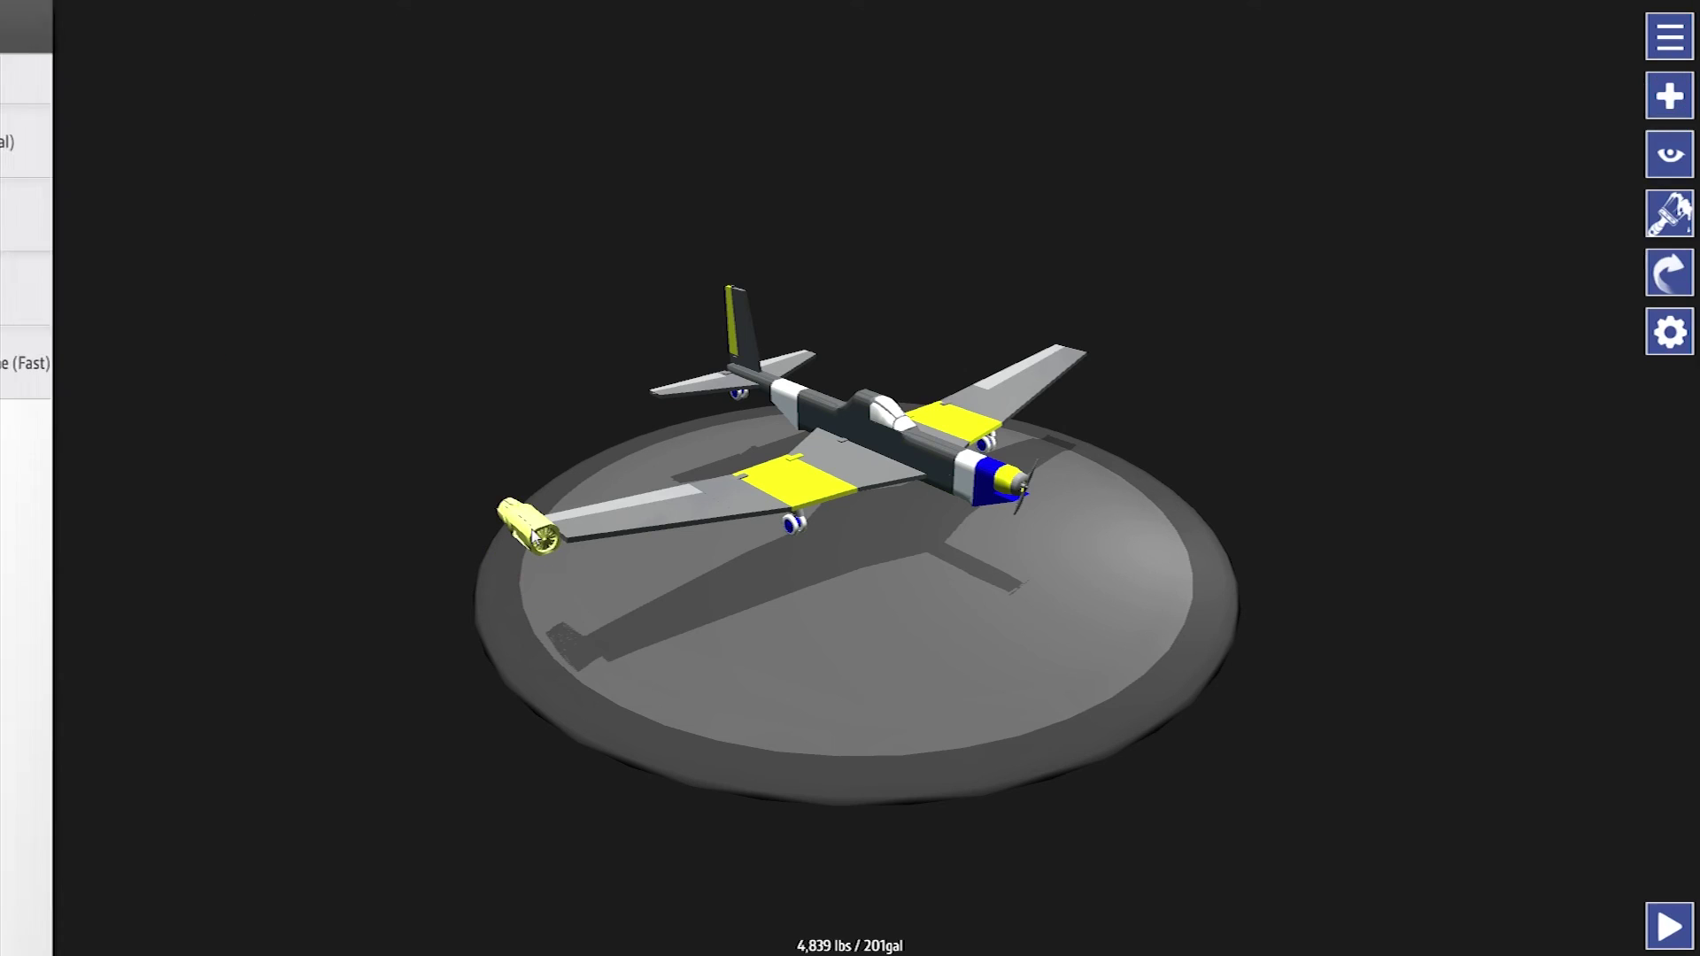
drag(1005, 732, 535, 706)
drag(115, 470, 796, 542)
drag(797, 542, 1000, 701)
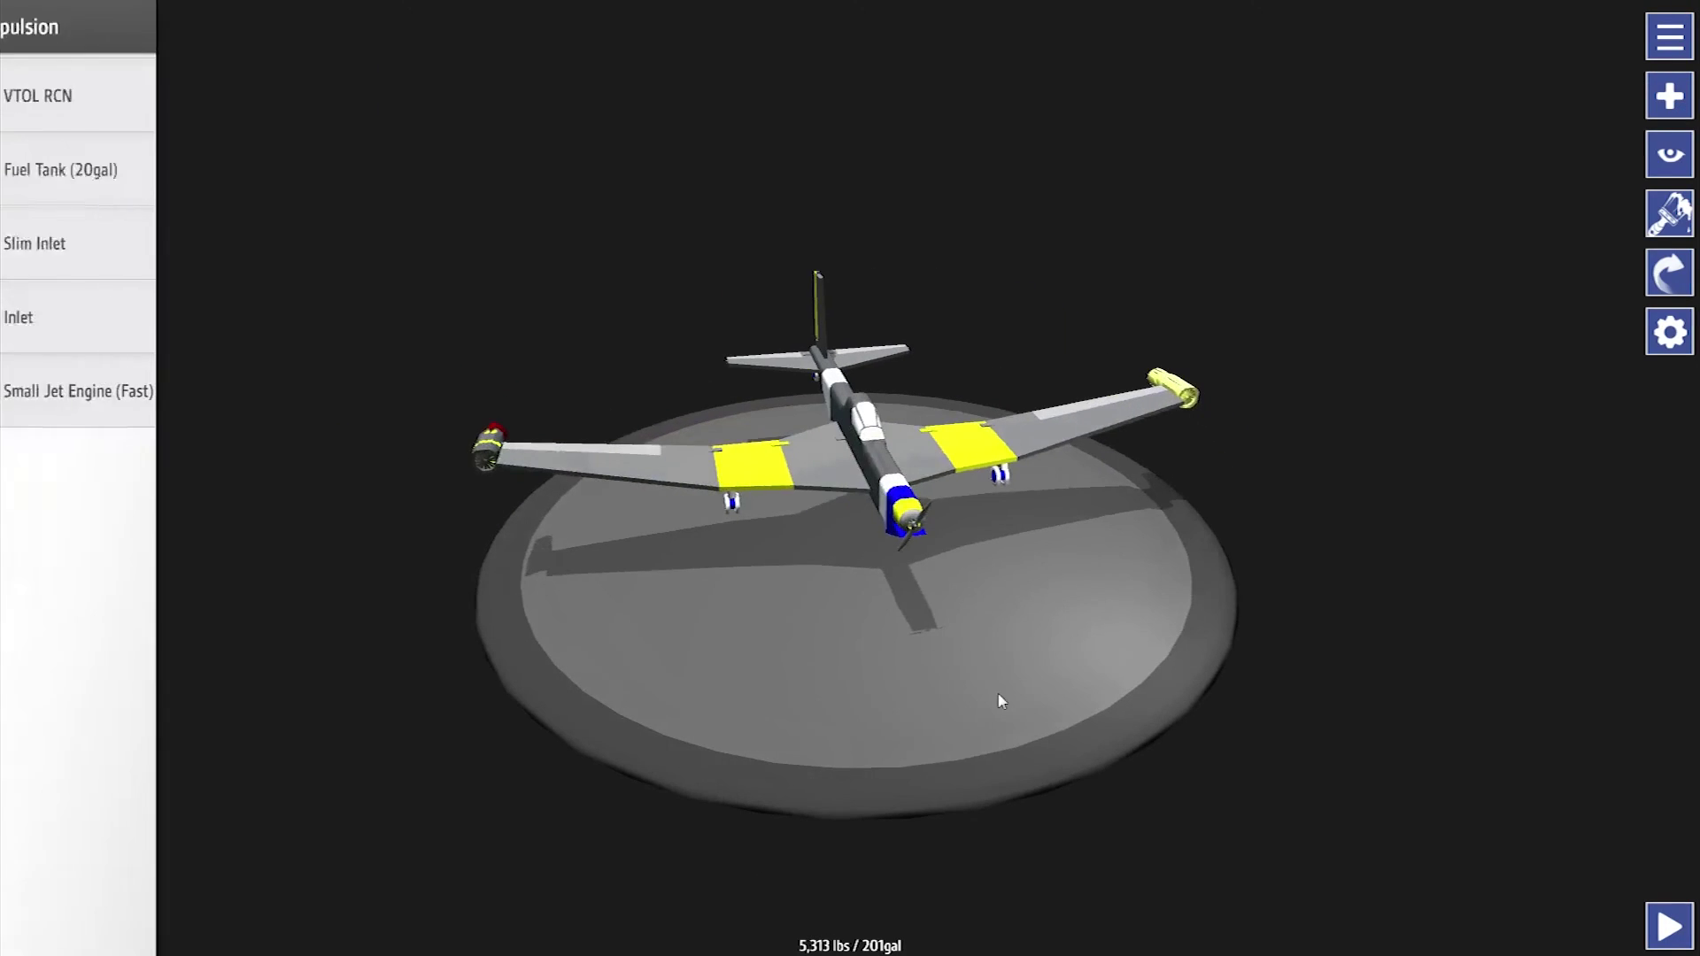
- Launch the modded Mustang onto the runway and take off at 100% throttle
click(1668, 925)
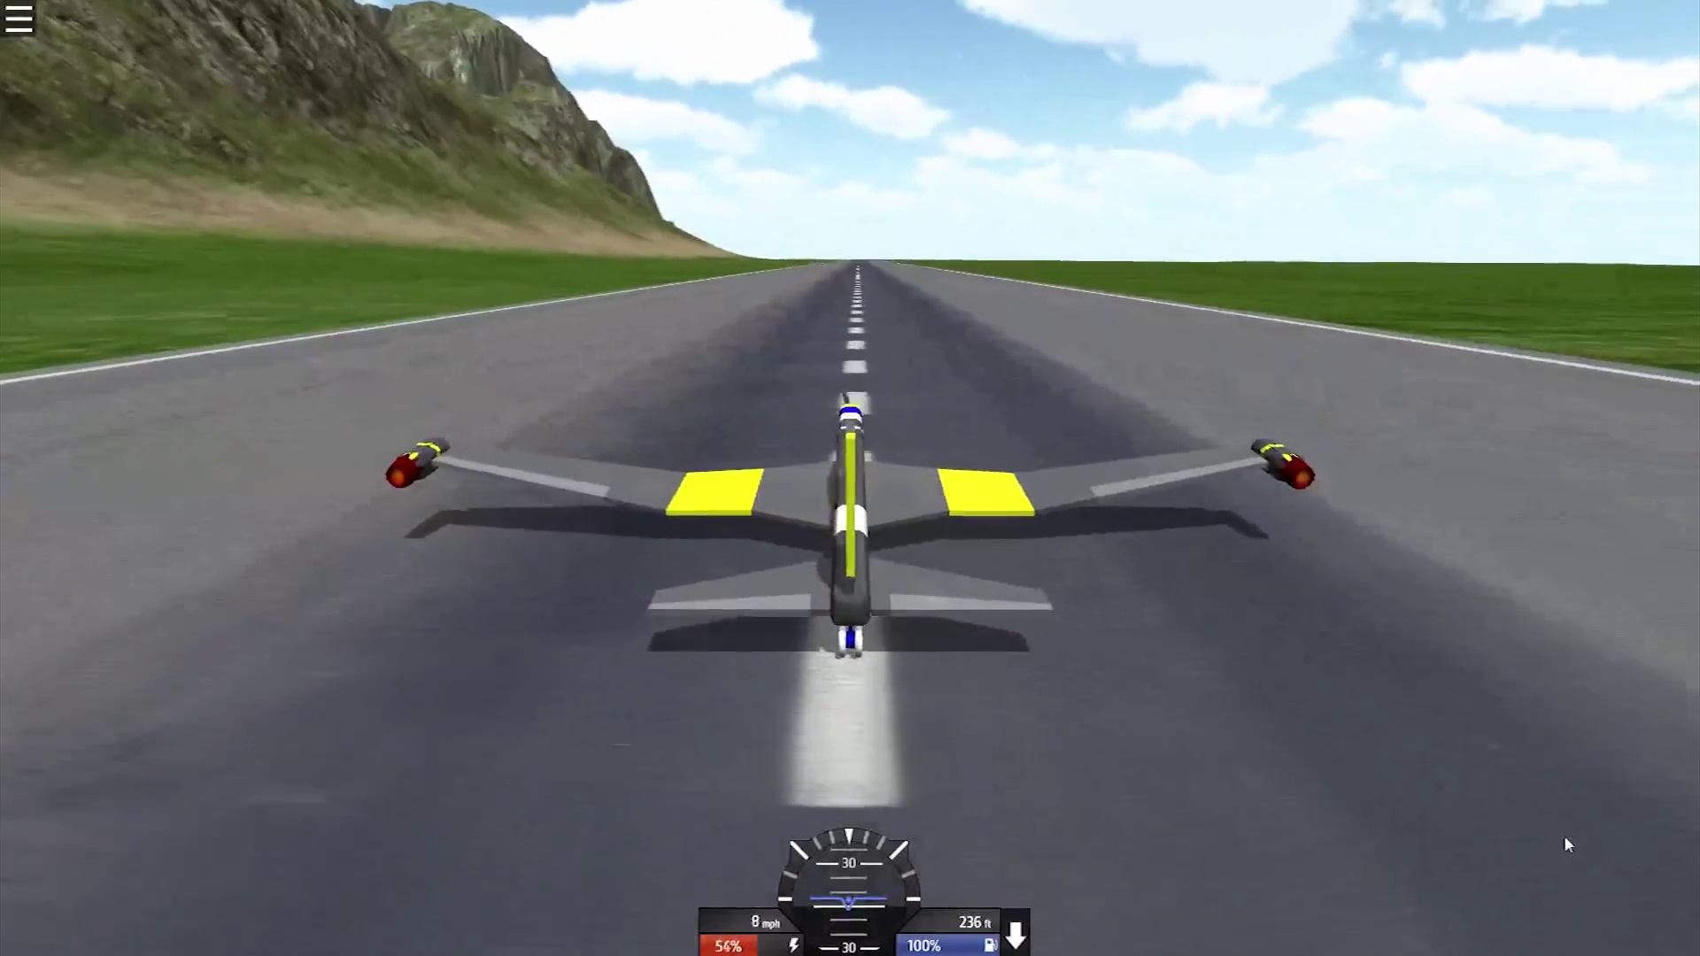
key(shift)
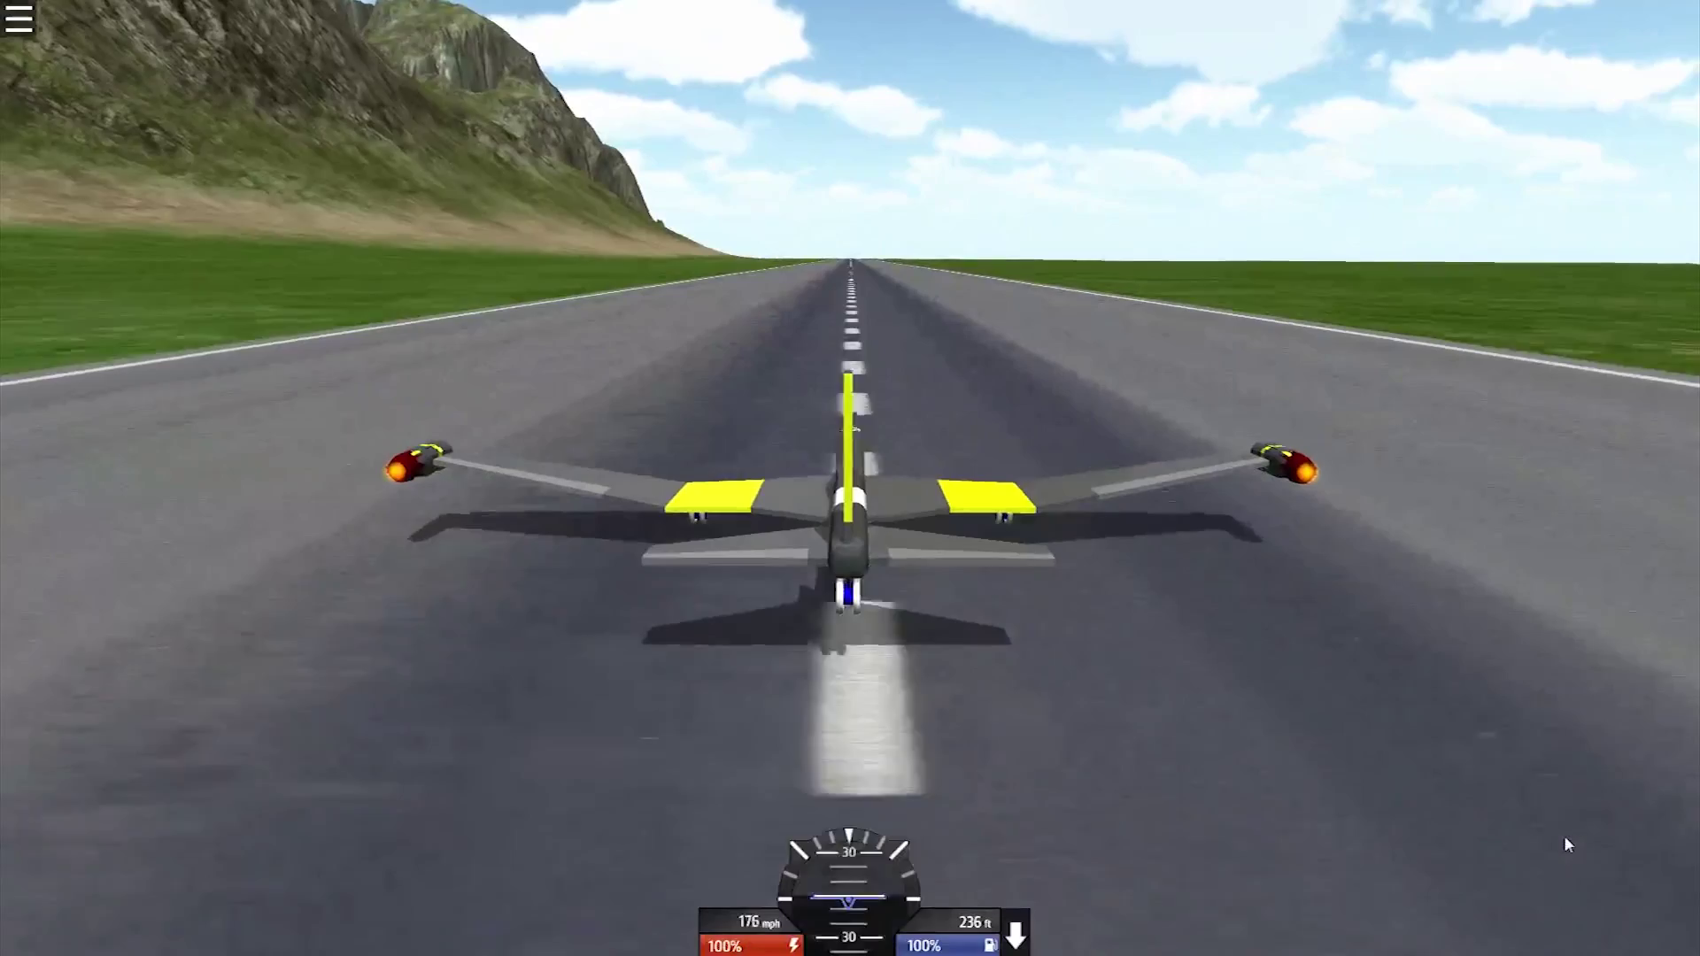